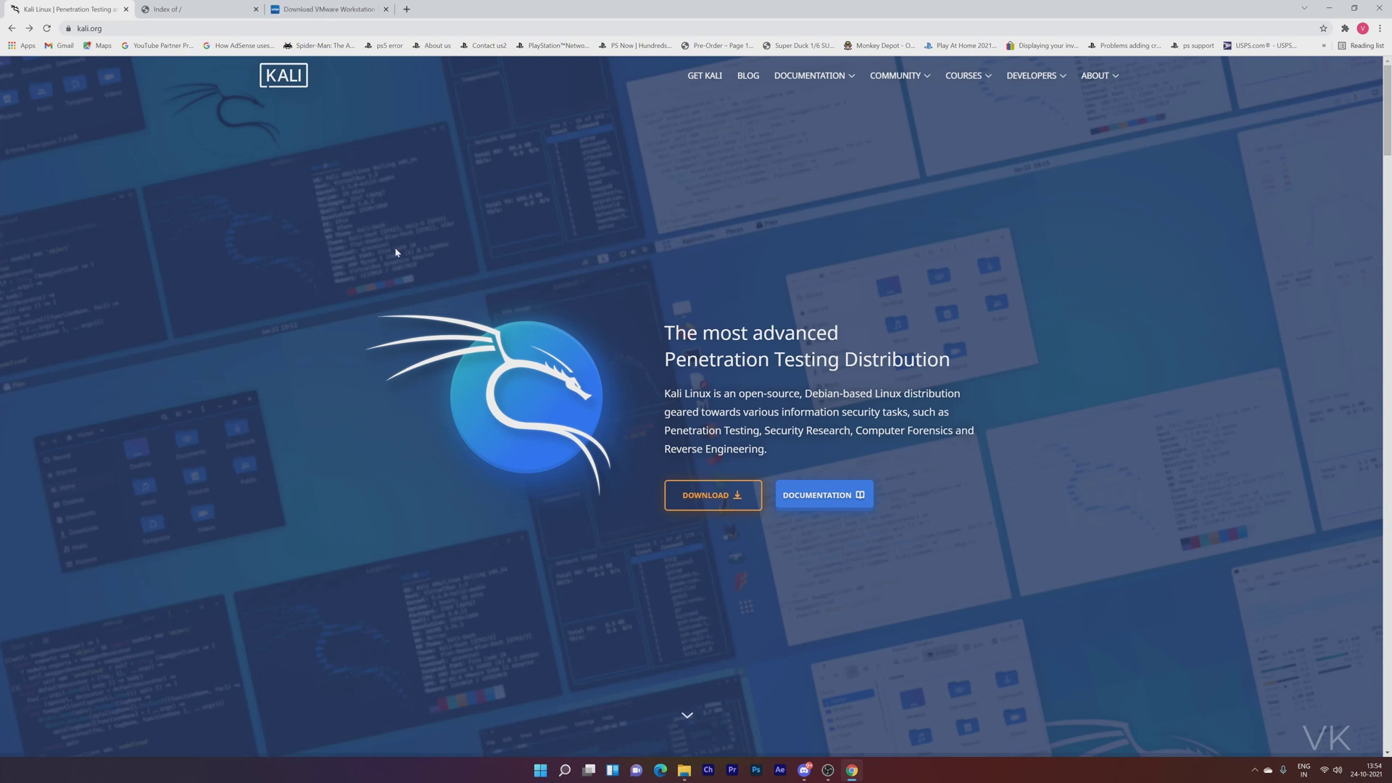
# Open the Workstation 16 Player download page showing the Windows and Linux 16.0 downloads.
pyautogui.click(324, 7)
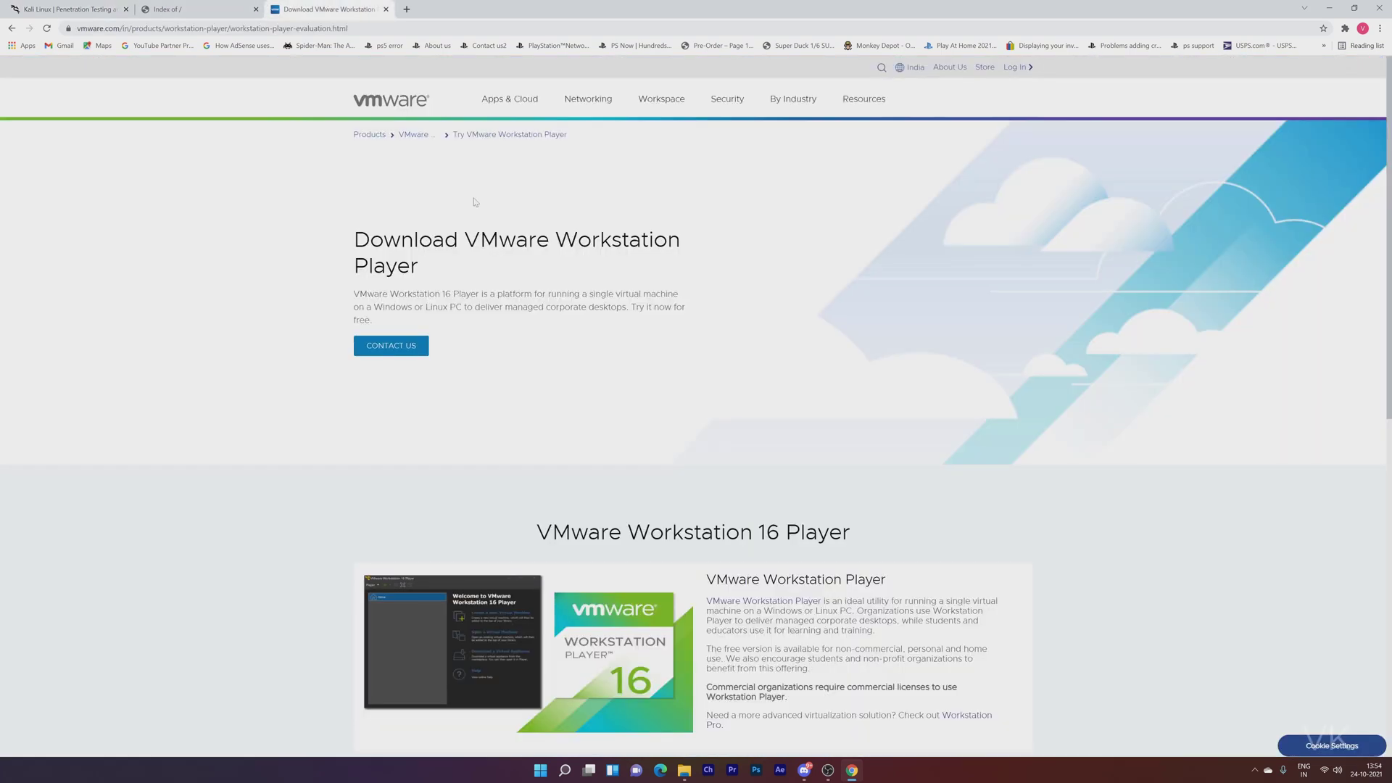
pyautogui.scroll(-1, 544, 362)
pyautogui.scroll(-2, 546, 364)
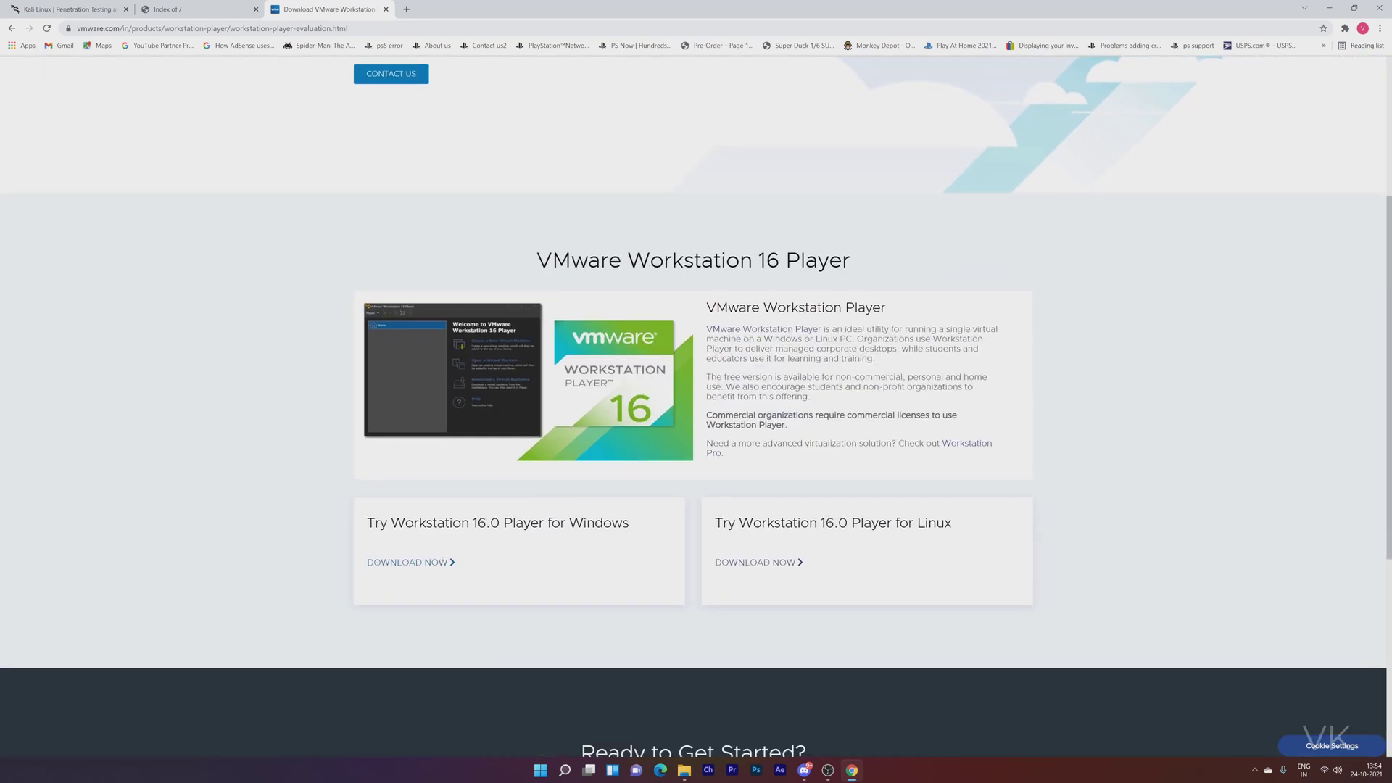
pyautogui.hotkey('ctrl', 'l')
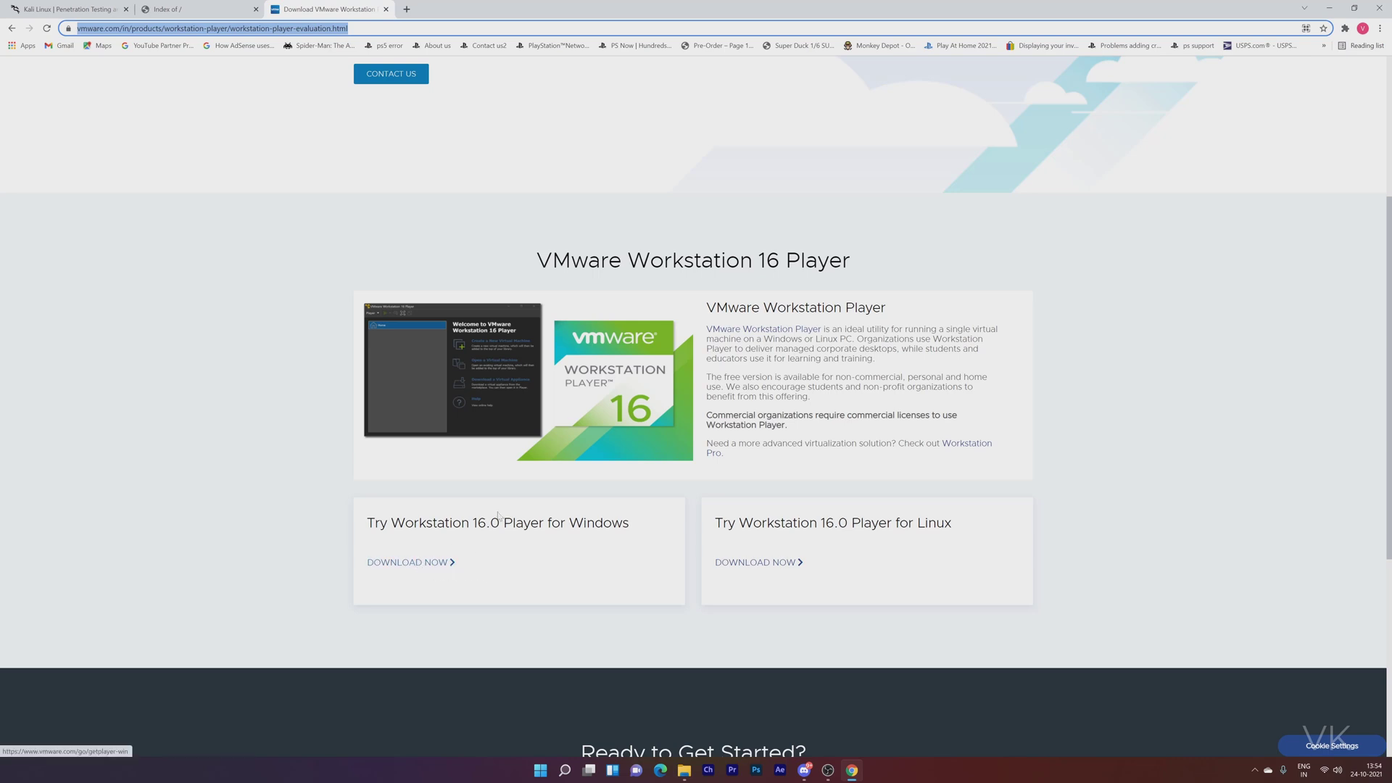
# Launch VMware Workstation 16 Player, minimize it, and go back to the kali.org tab.
pyautogui.click(540, 772)
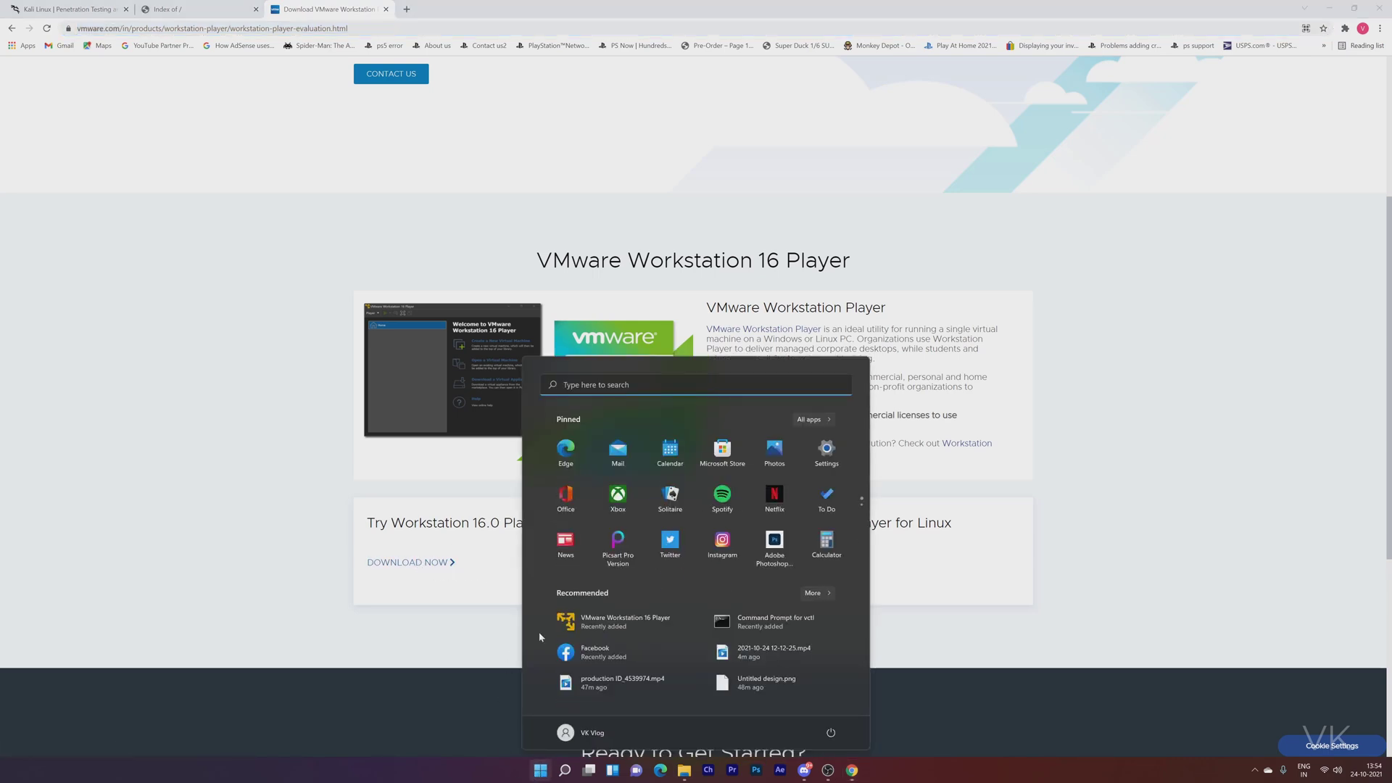
pyautogui.click(613, 628)
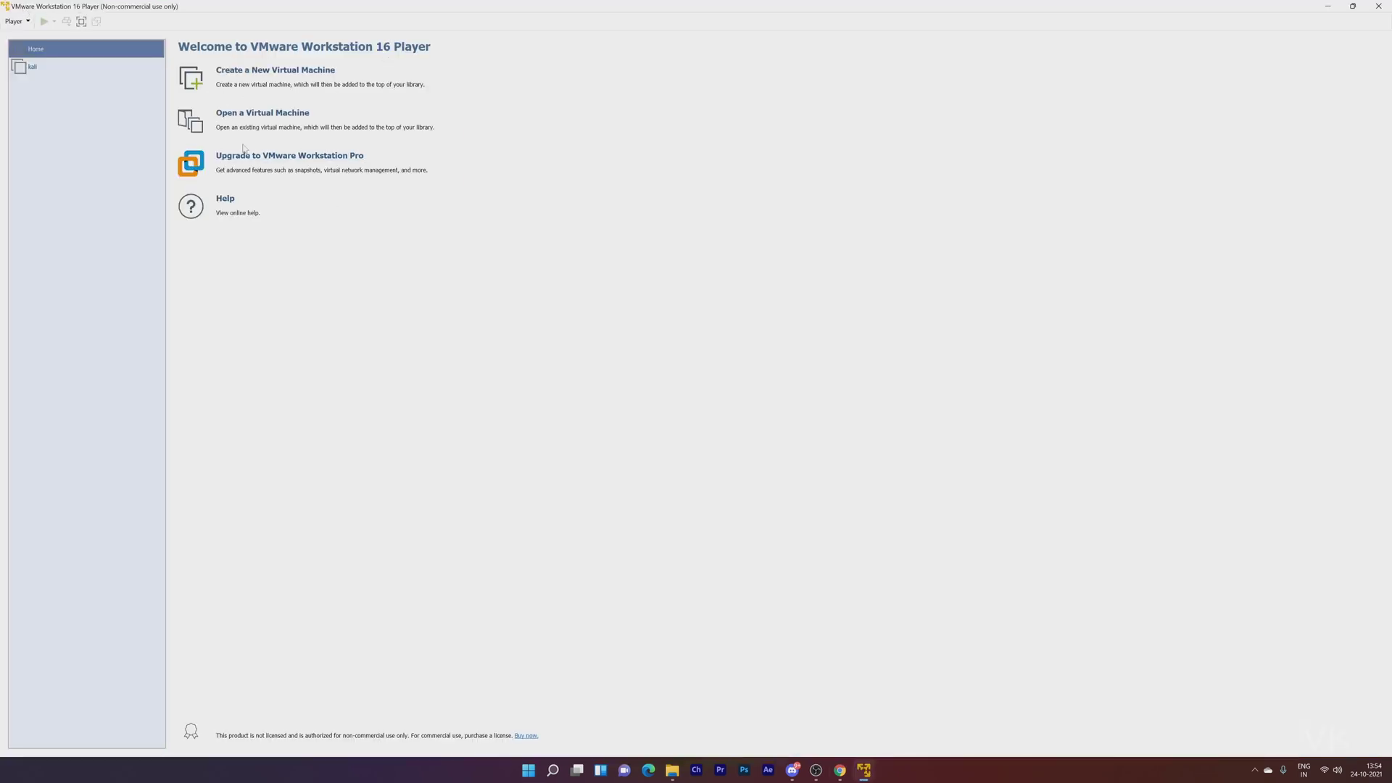
pyautogui.click(1330, 11)
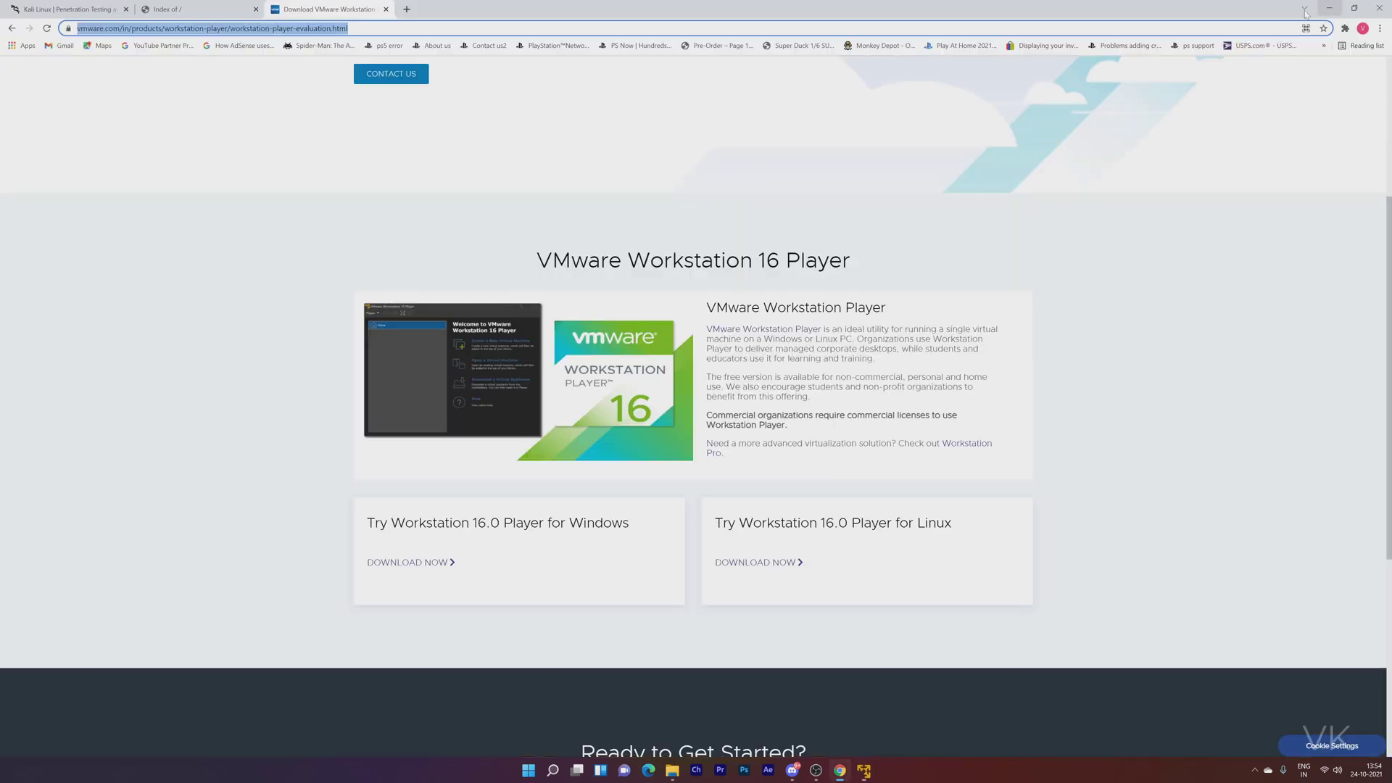
pyautogui.click(70, 9)
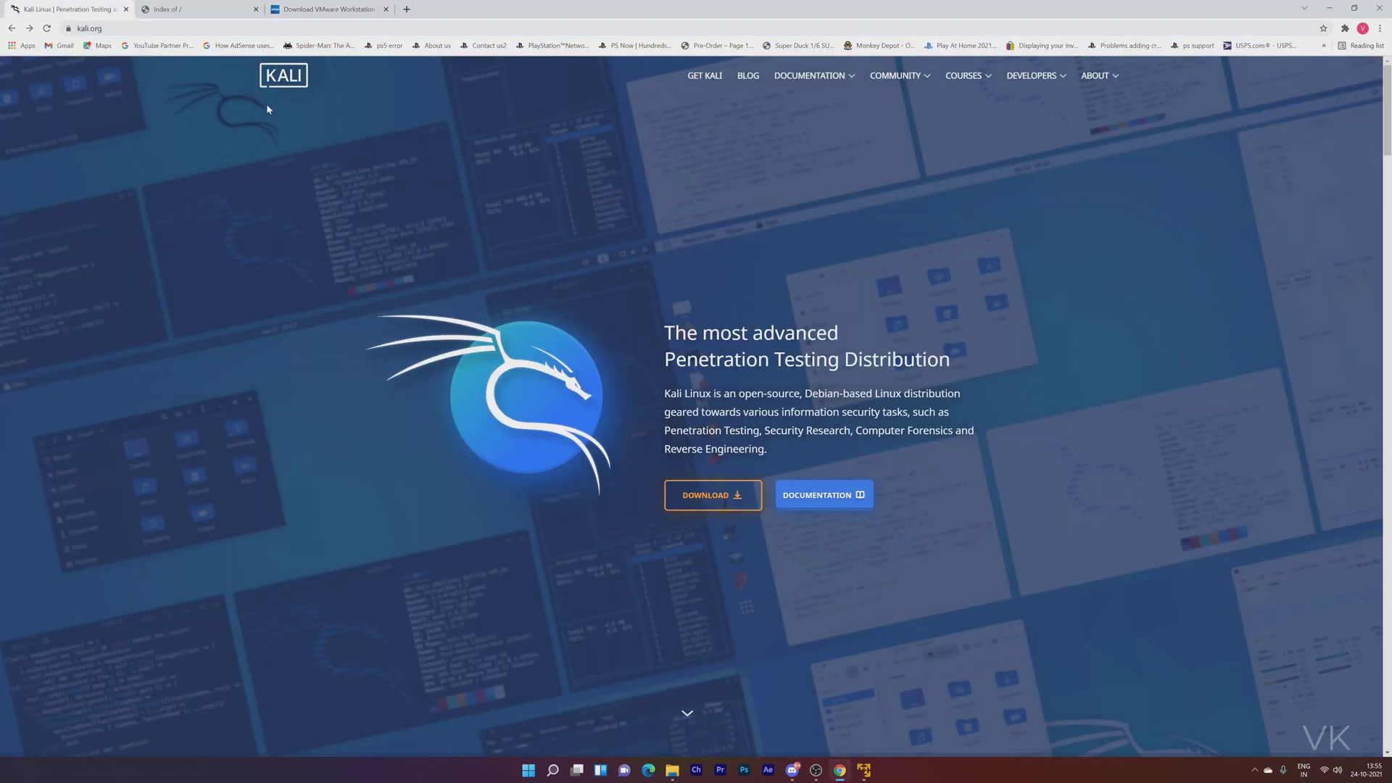
# Download kali-linux-2021.3-installer-amd64.iso (4.55 GB) from the kali-2021.3 folder of the index.
pyautogui.click(724, 500)
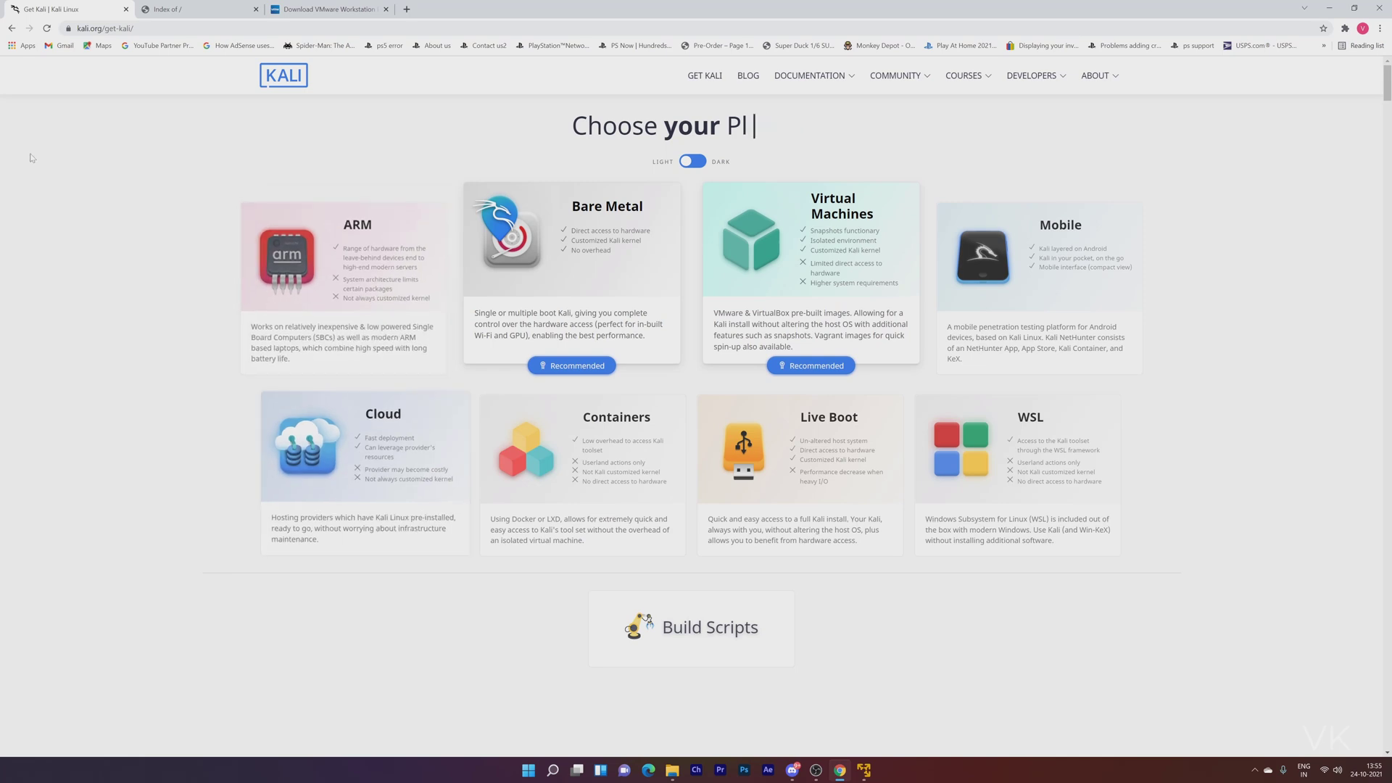
pyautogui.click(163, 10)
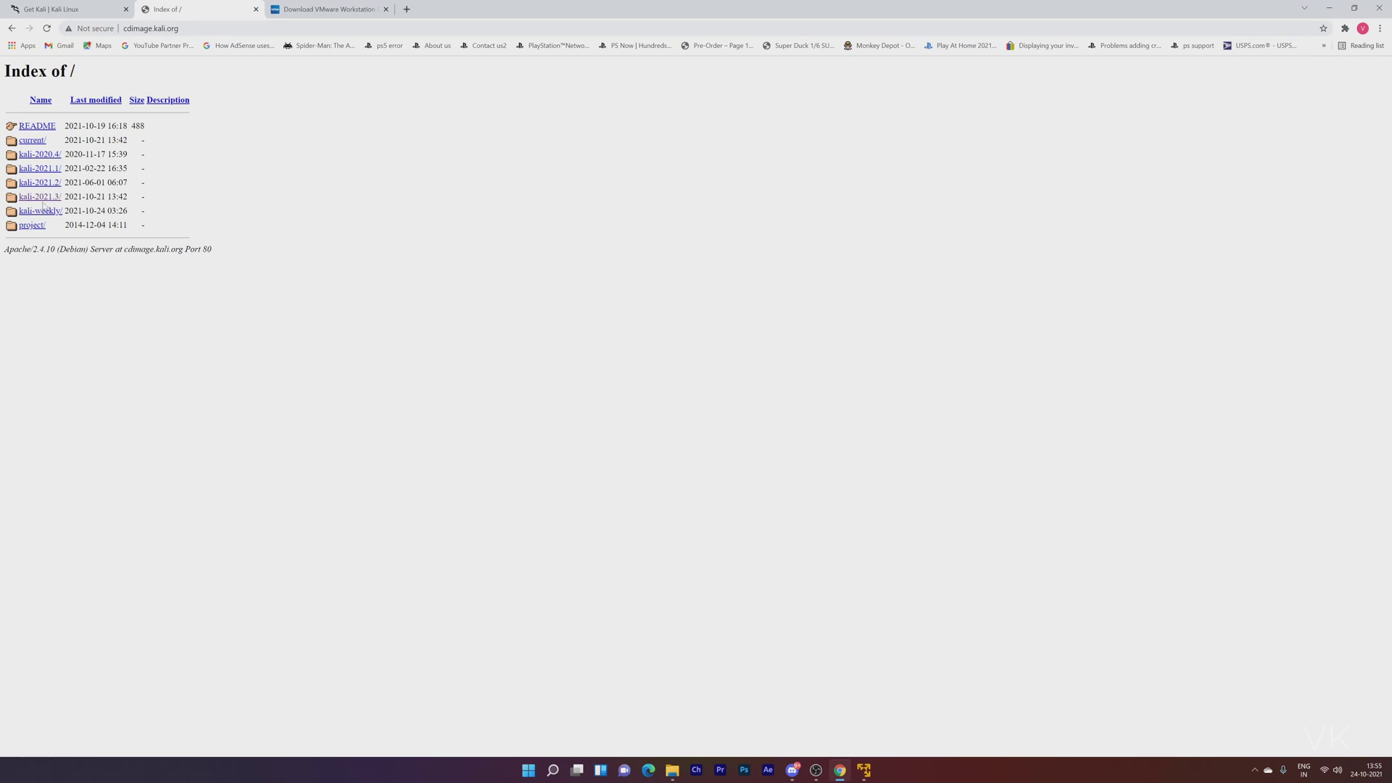
pyautogui.click(52, 199)
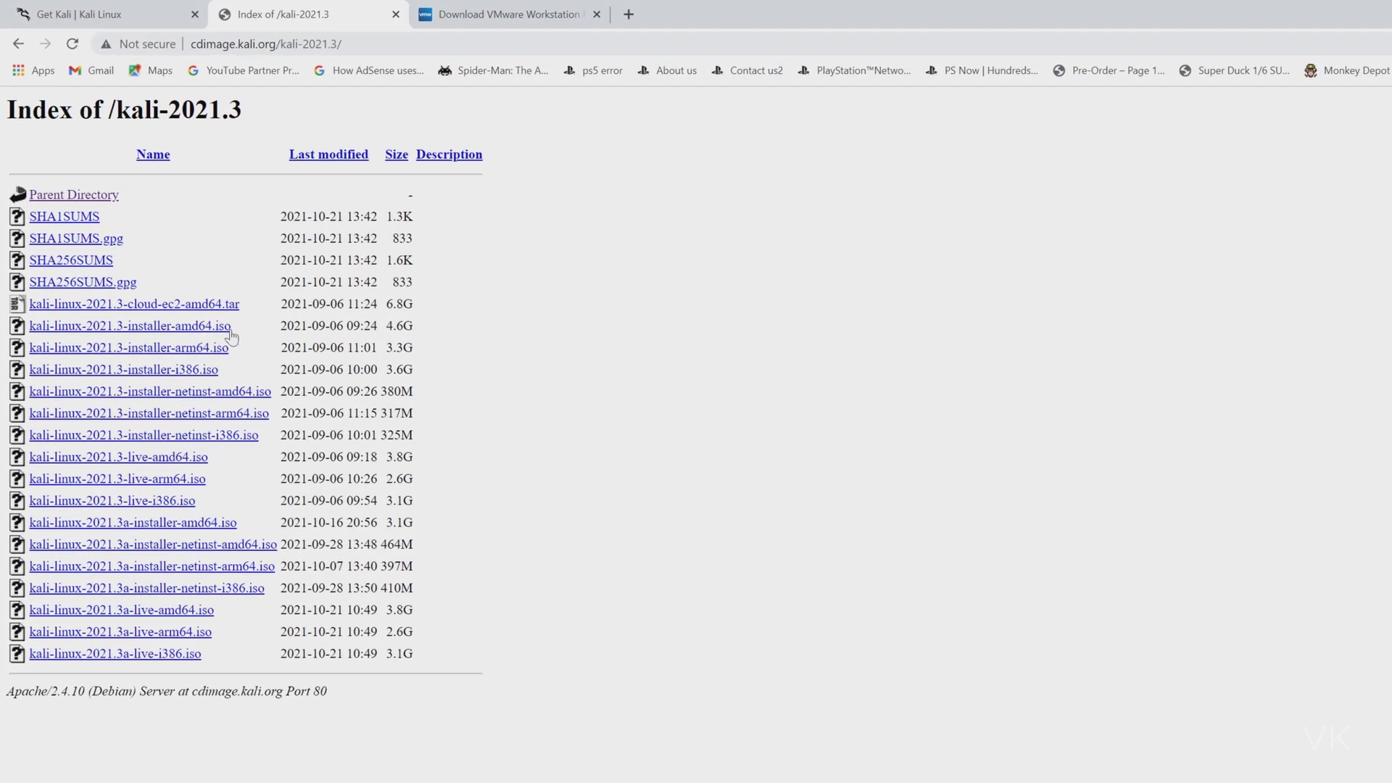
pyautogui.click(195, 327)
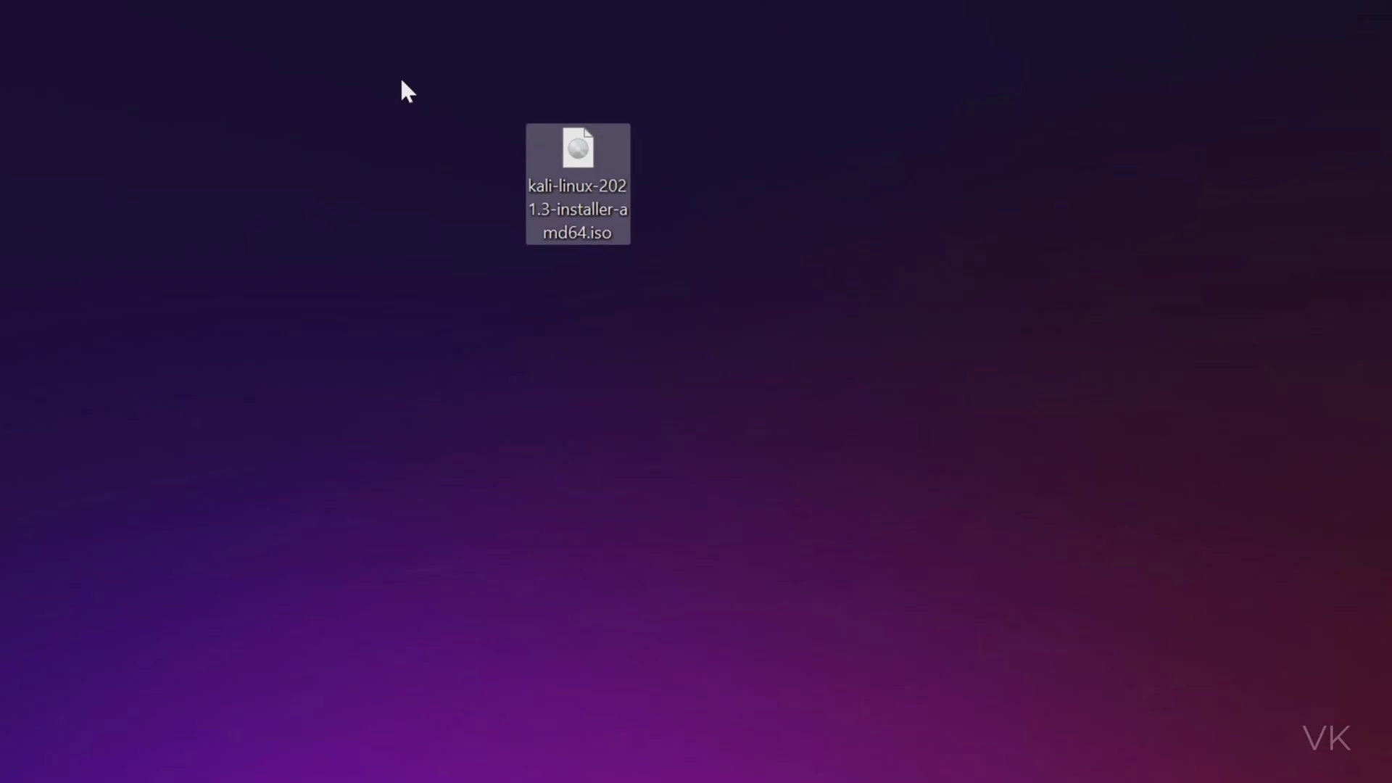
pyautogui.moveTo(396, 51); pyautogui.dragTo(783, 344)
# Deselect the Kali installer image on the desktop.
pyautogui.click(648, 258)
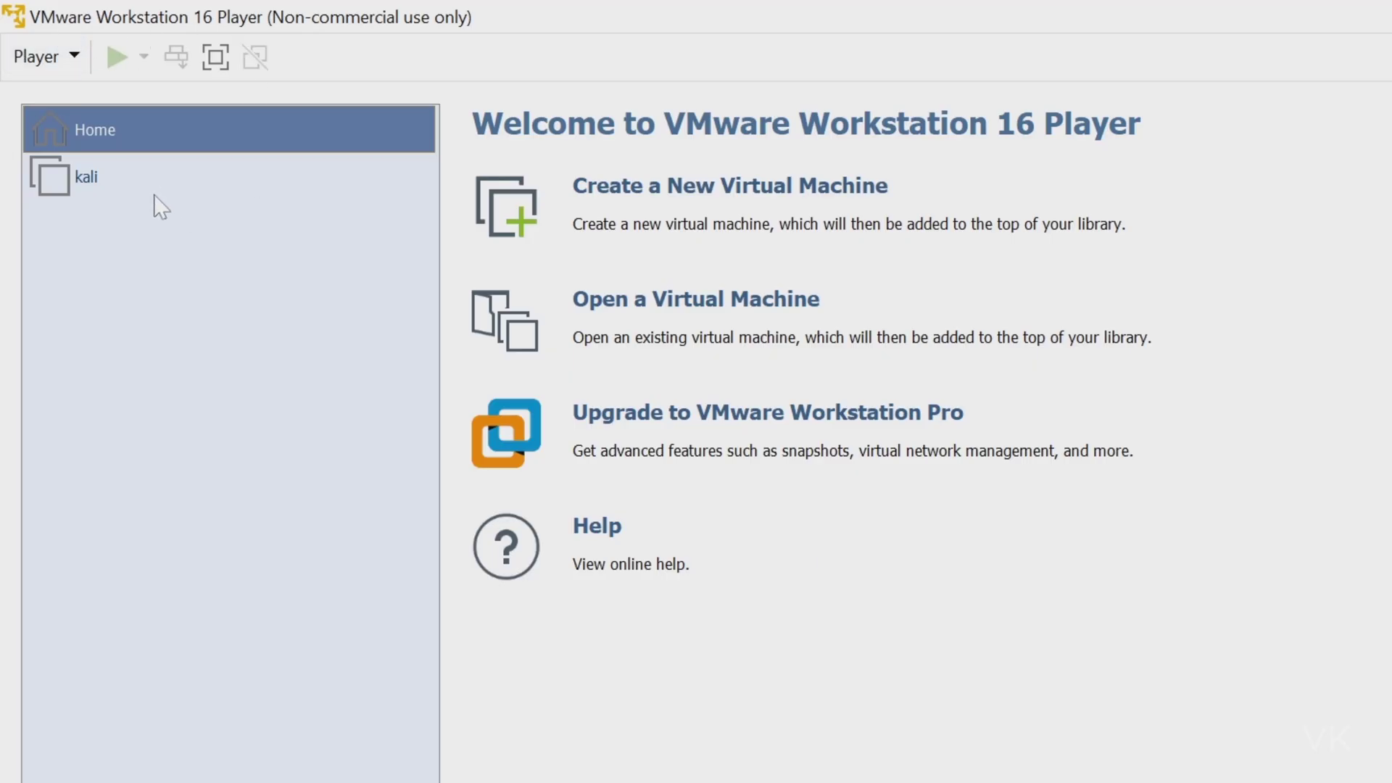
# Begin a new VM with OS installation deferred and Linux Debian 10.x 64-bit as guest.
pyautogui.click(654, 190)
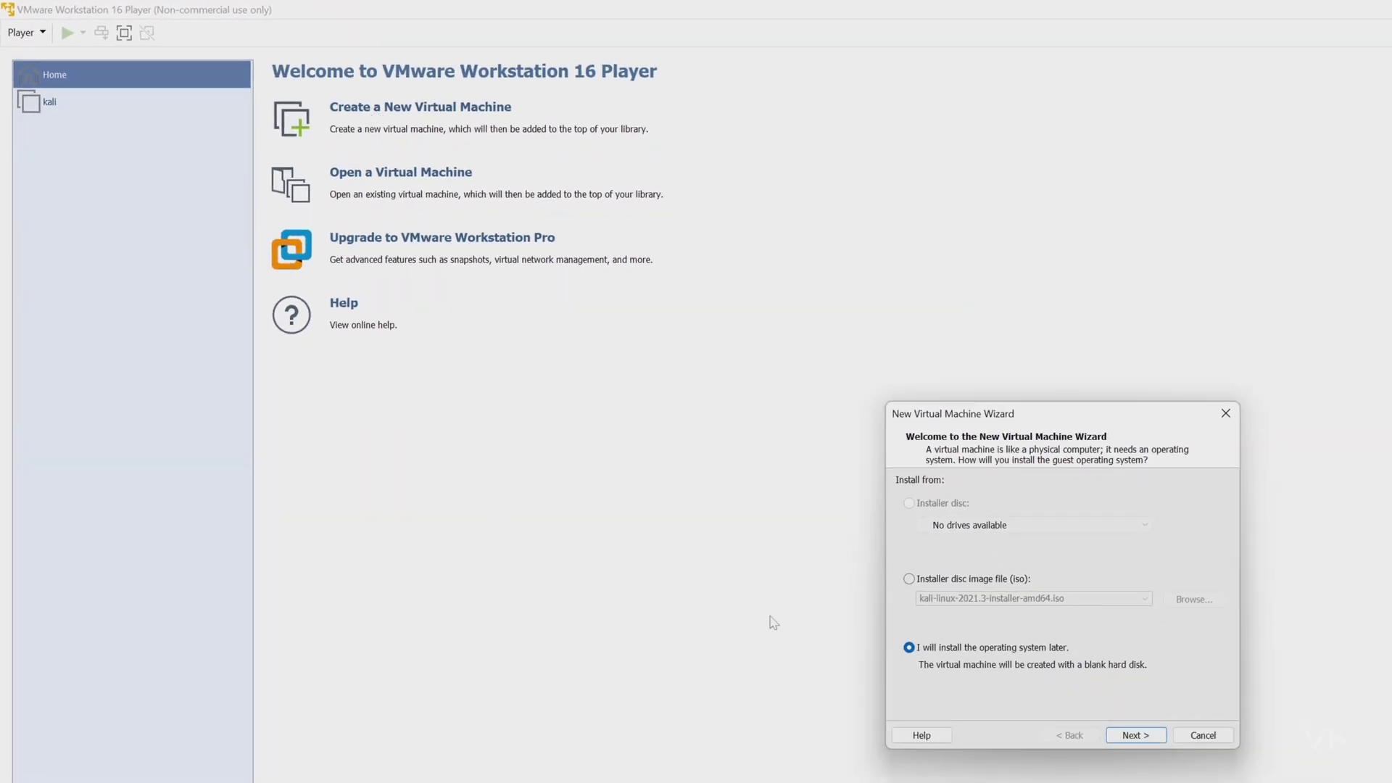
pyautogui.moveTo(1069, 417); pyautogui.dragTo(895, 116)
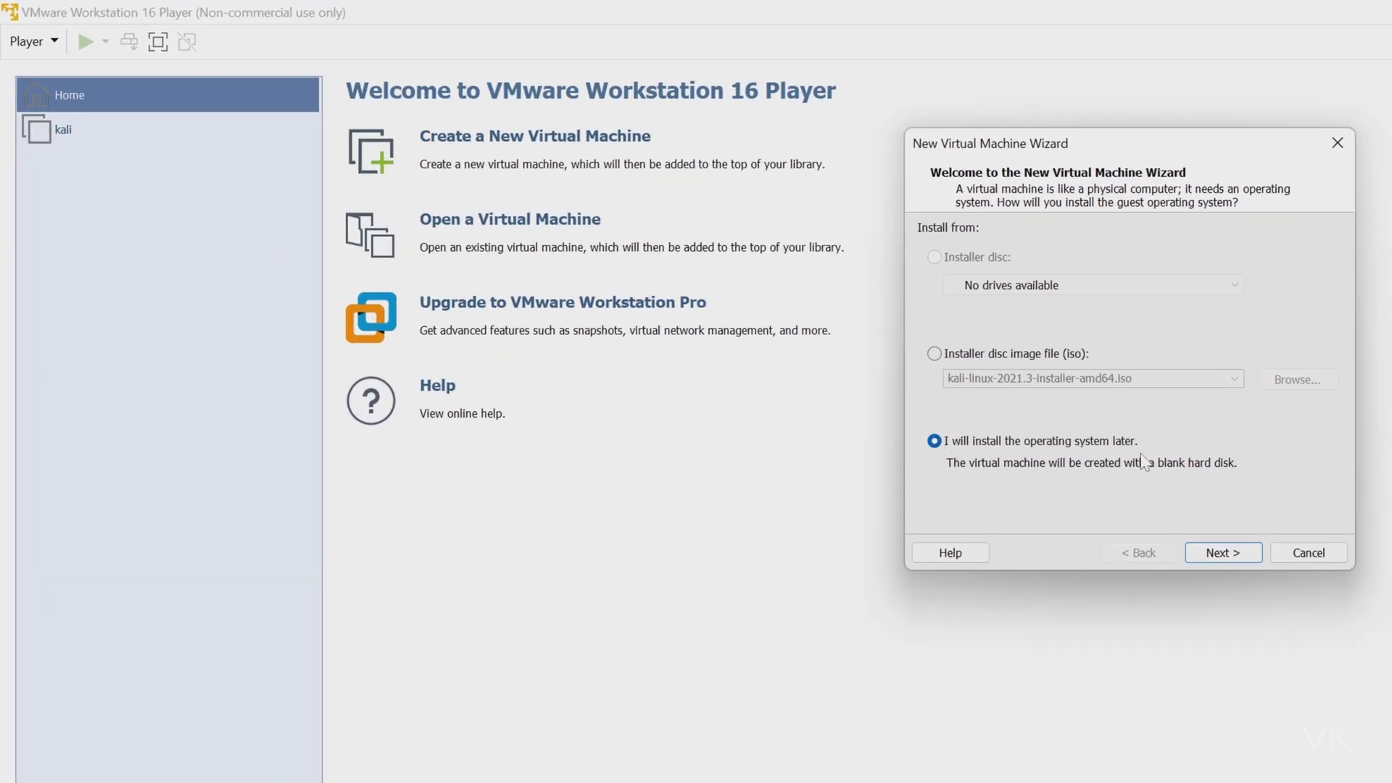
pyautogui.click(1226, 554)
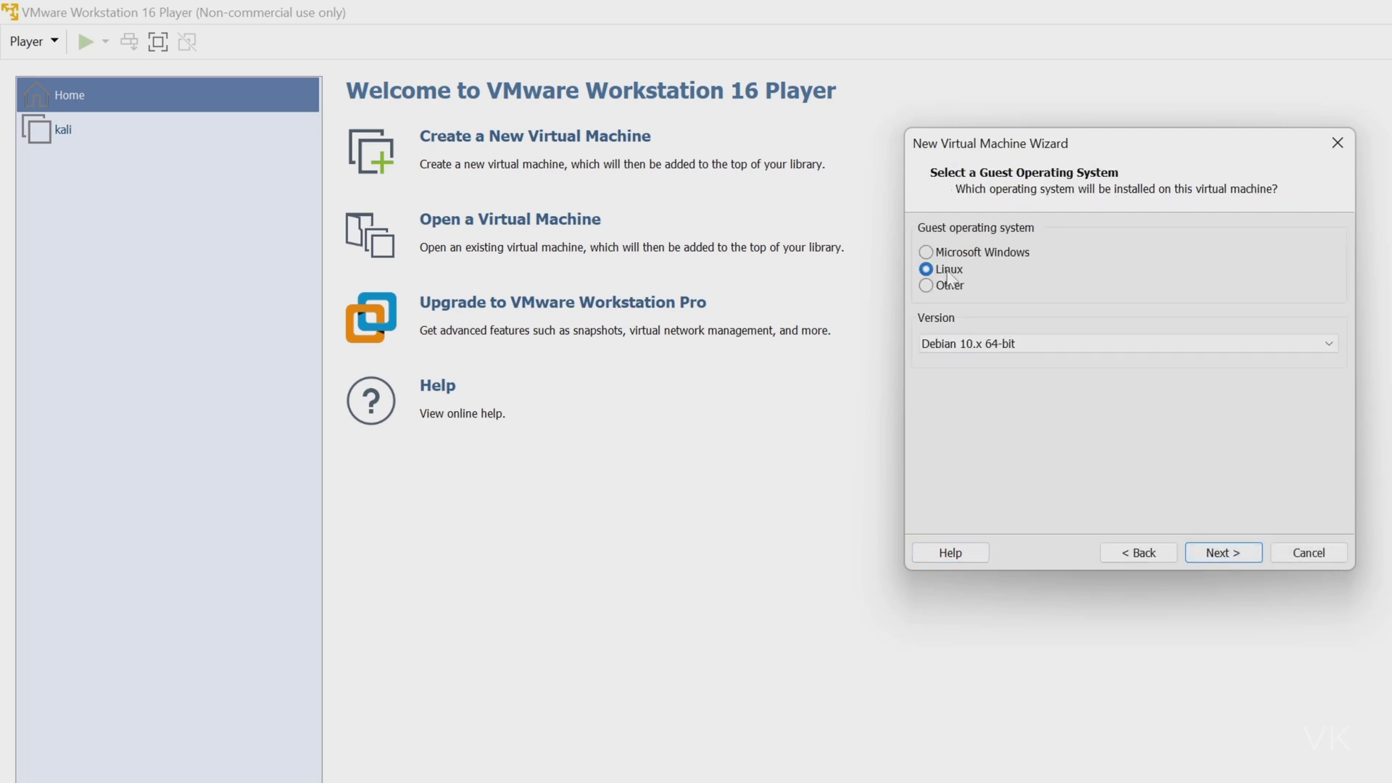
pyautogui.click(978, 343)
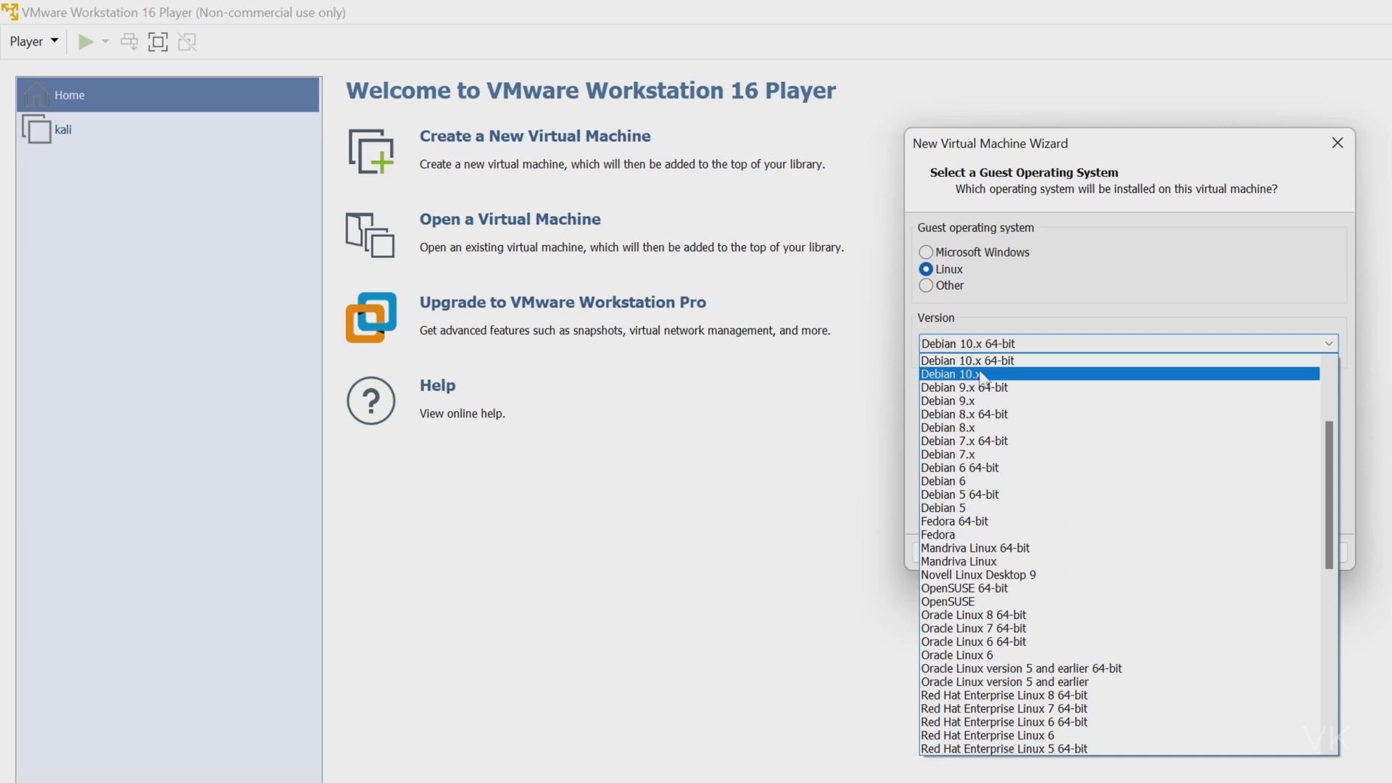
pyautogui.click(1015, 362)
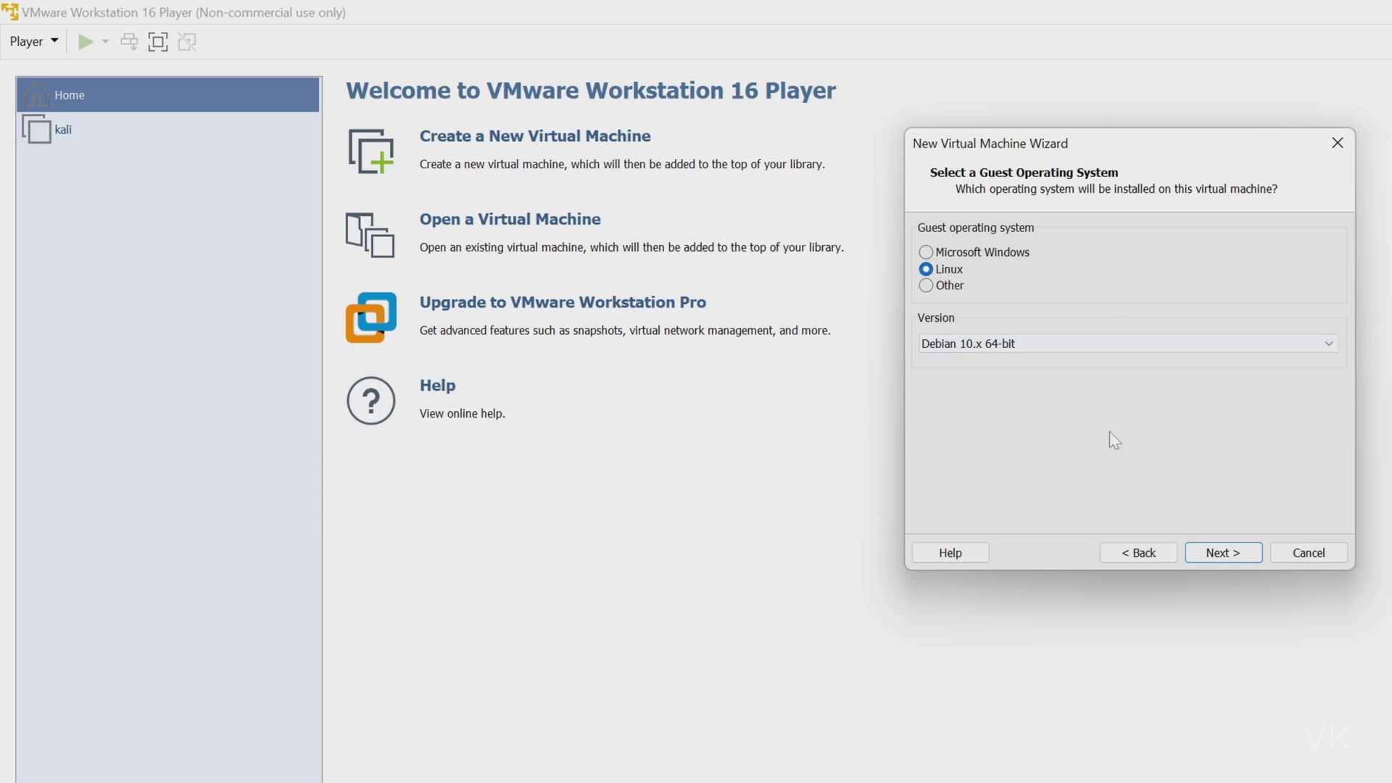
# Name the machine kalilinux, leaving its location at Documents\Virtual Machines\kalilinux.
pyautogui.click(1223, 555)
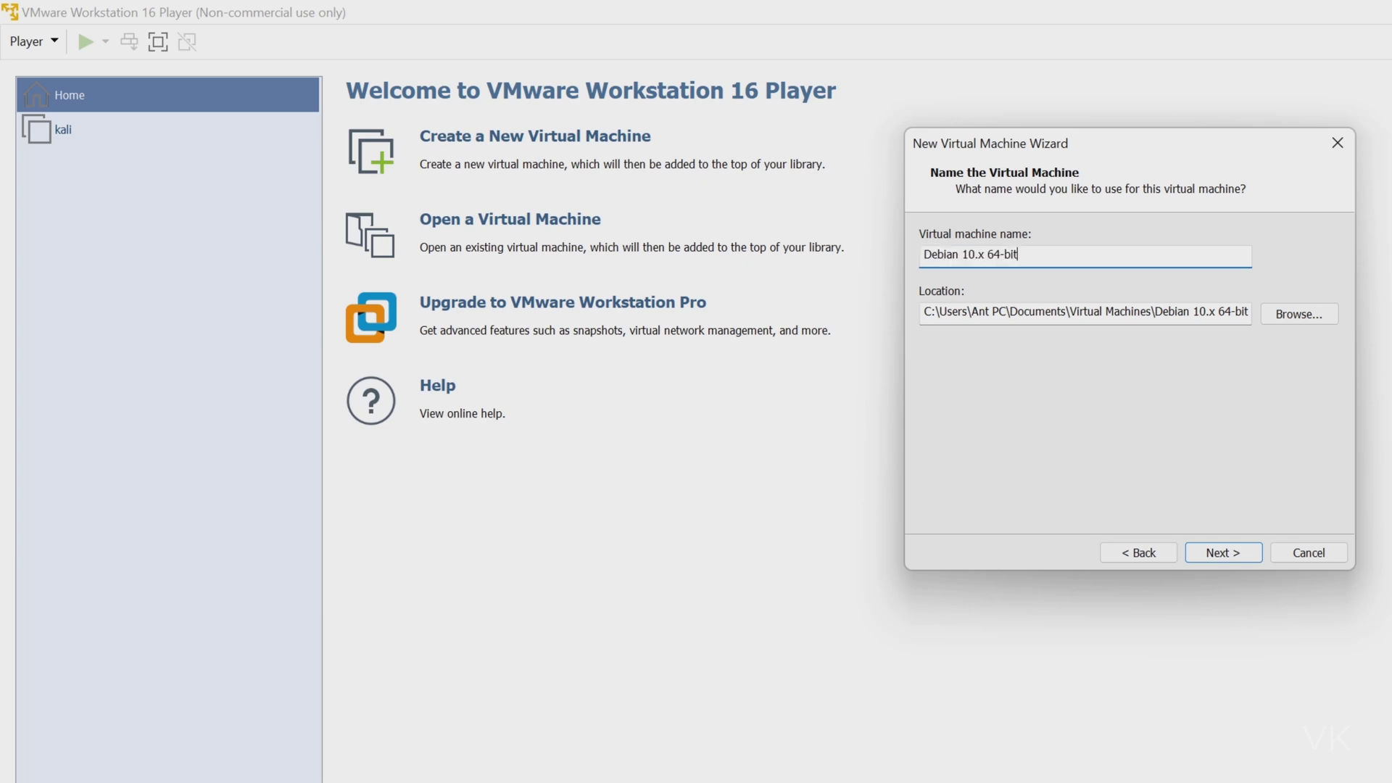
pyautogui.write('kalilinux')
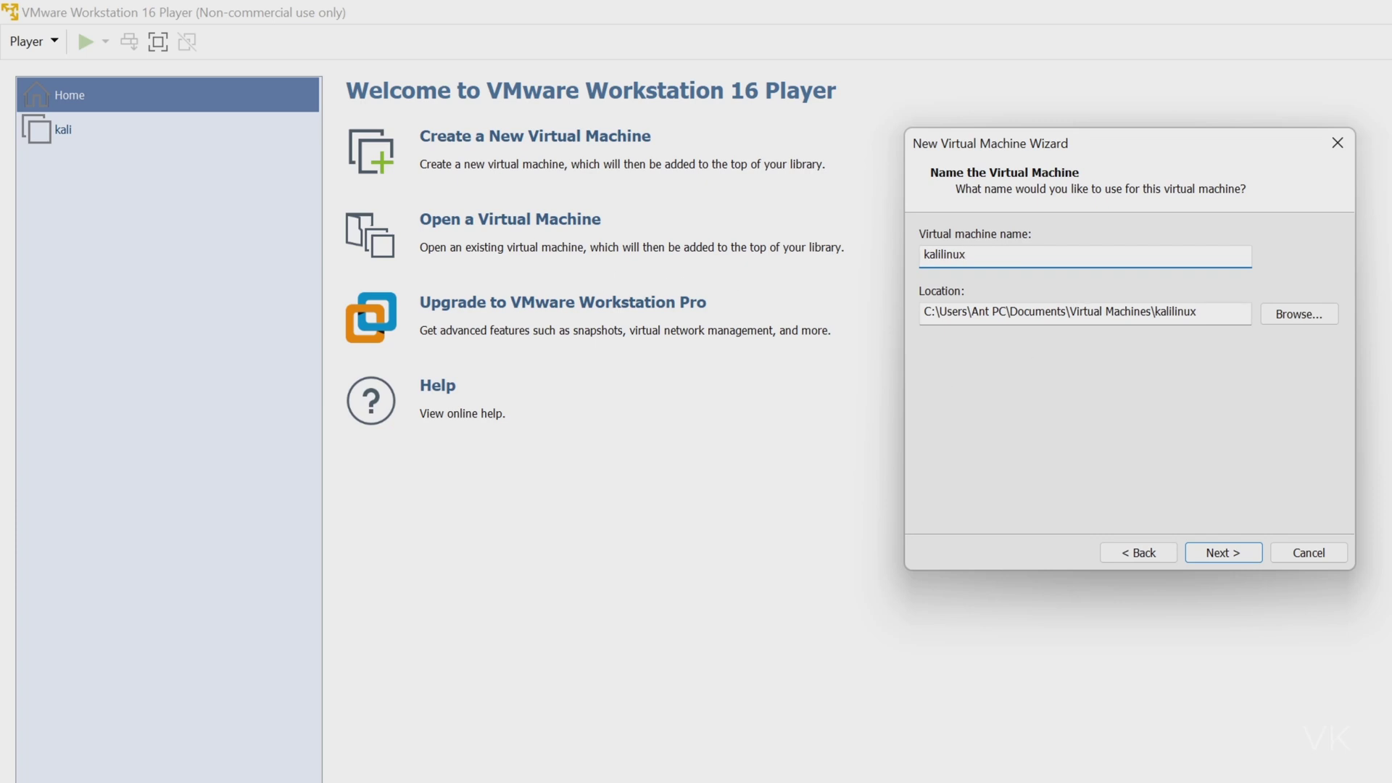
pyautogui.click(931, 311)
pyautogui.hotkey('ctrl', 'shift', 'Right')
pyautogui.hotkey('ctrl', 'shift', 'Right')
pyautogui.hotkey('ctrl', 'shift', 'Right')
pyautogui.hotkey('ctrl', 'shift', 'Right')
pyautogui.hotkey('ctrl', 'shift', 'Right')
pyautogui.hotkey('ctrl', 'shift', 'Right')
pyautogui.hotkey('ctrl', 'shift', 'Right')
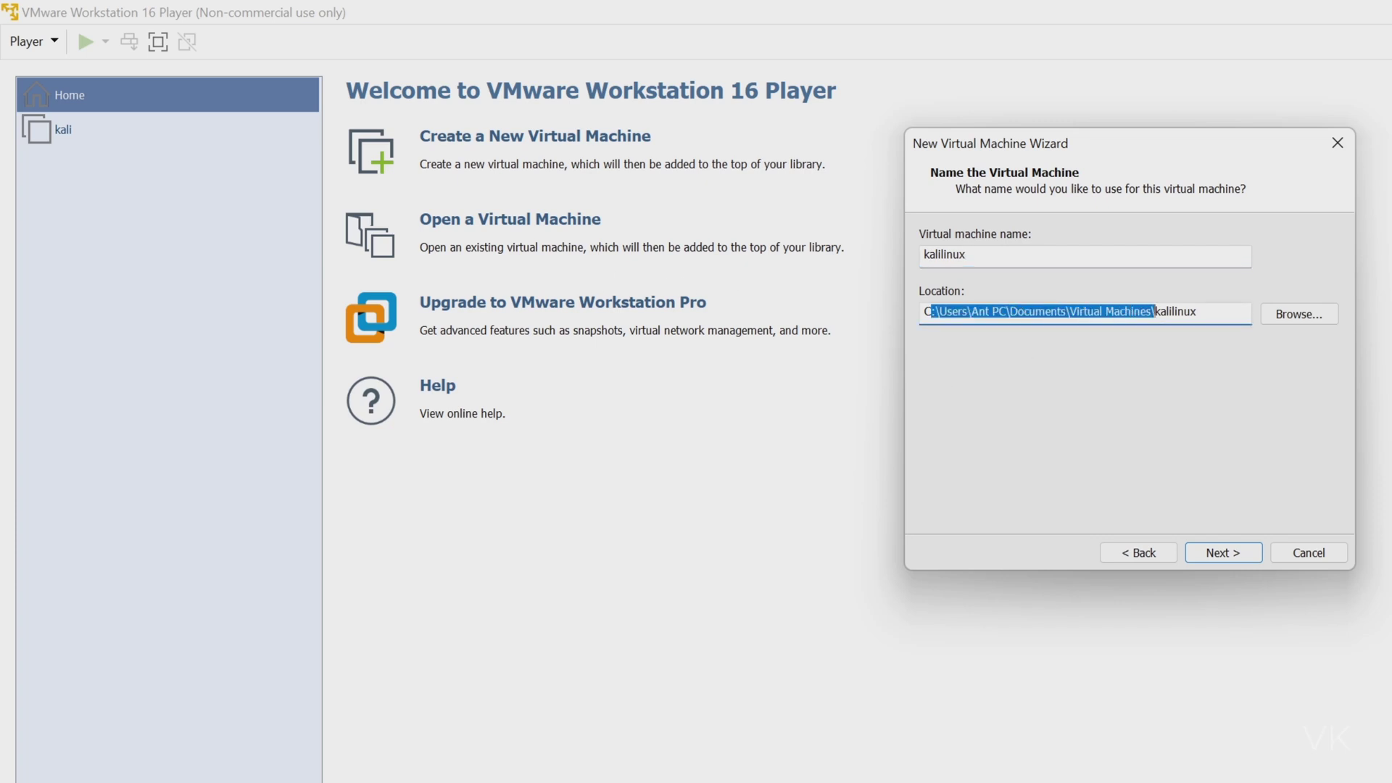
pyautogui.click(1291, 315)
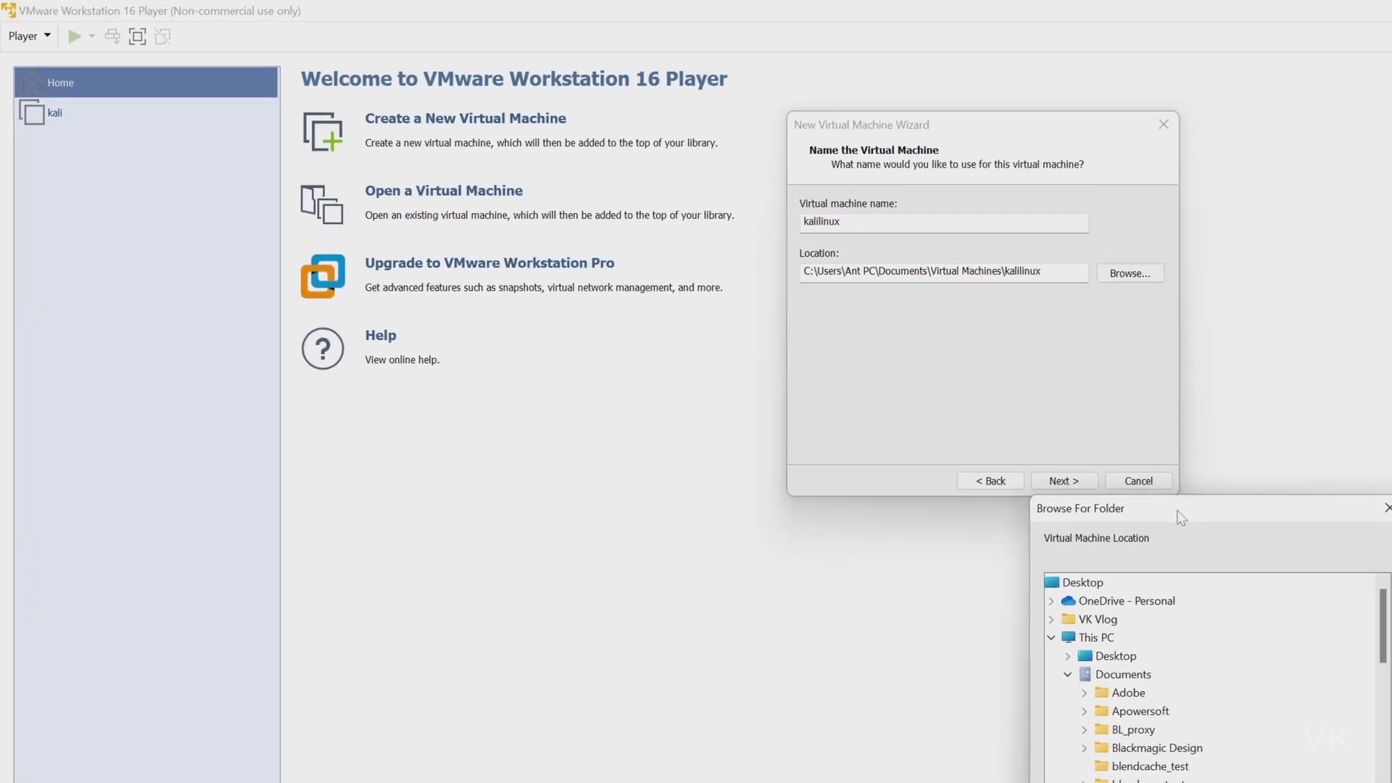
pyautogui.moveTo(1180, 516); pyautogui.dragTo(1172, 242)
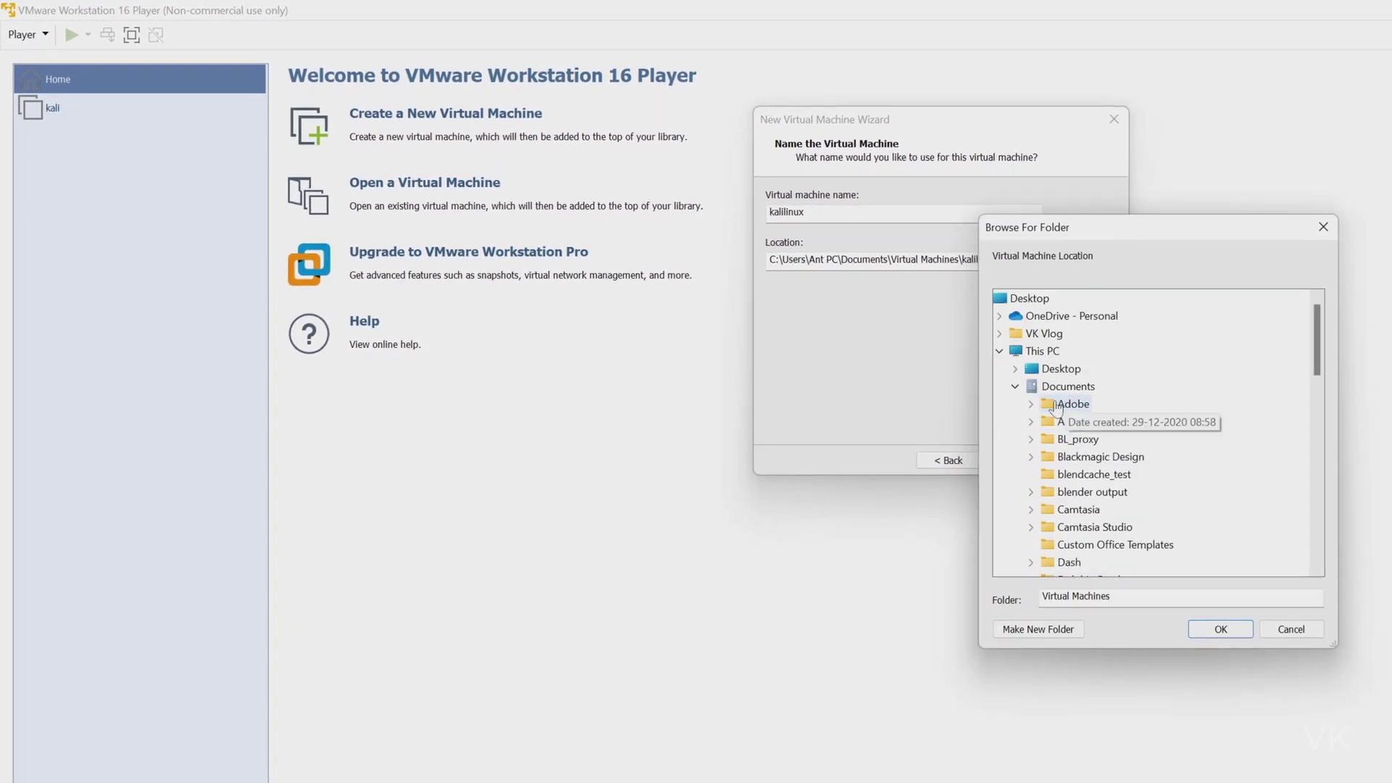
pyautogui.click(1015, 386)
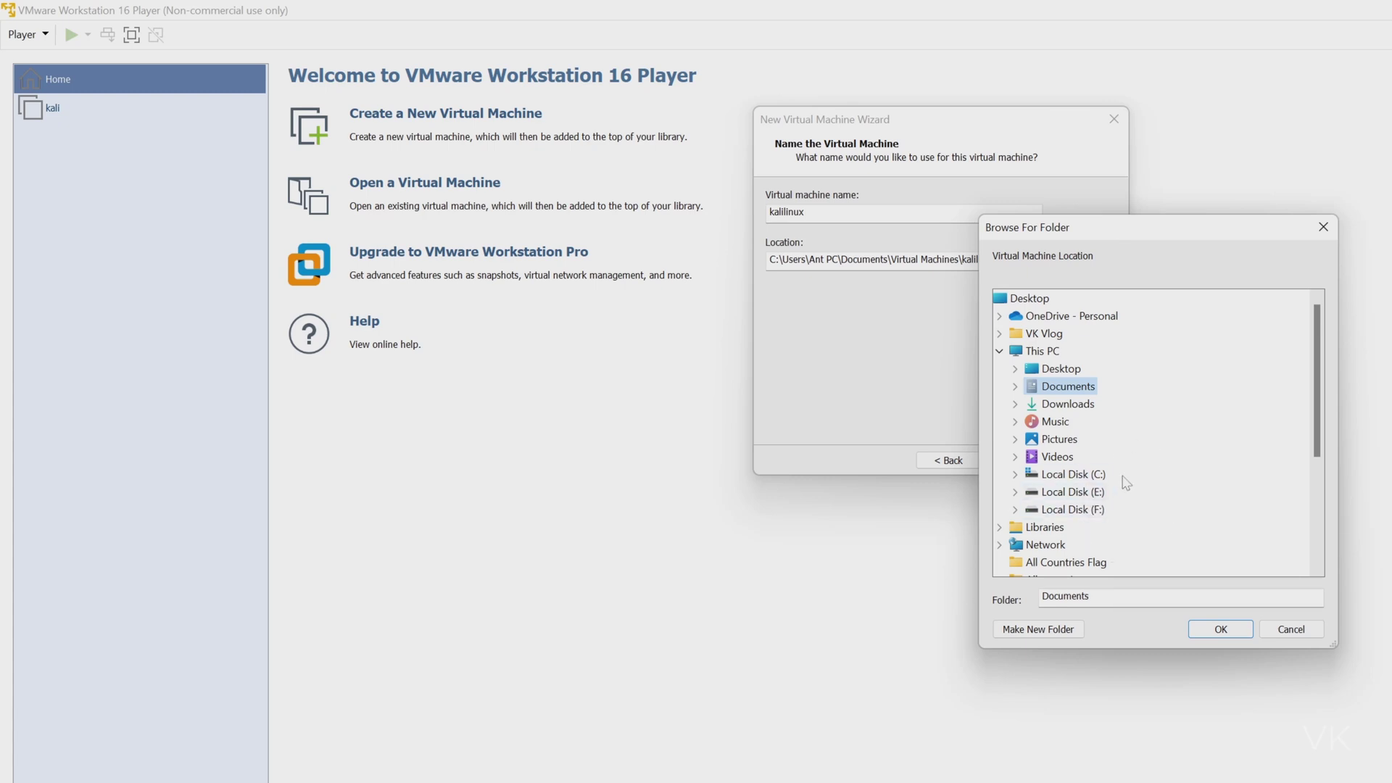
pyautogui.click(1291, 629)
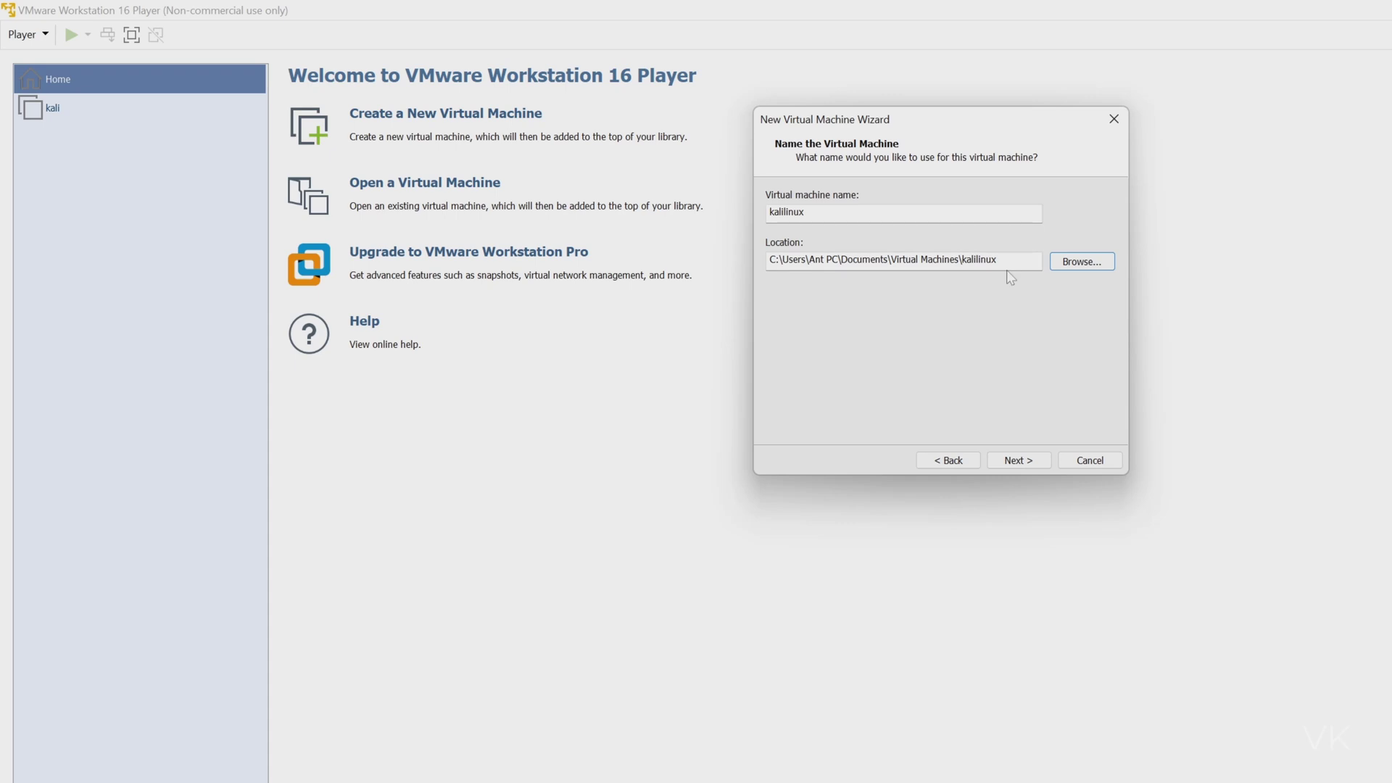
# Set the virtual disk's maximum size to 80 GB.
pyautogui.click(1019, 461)
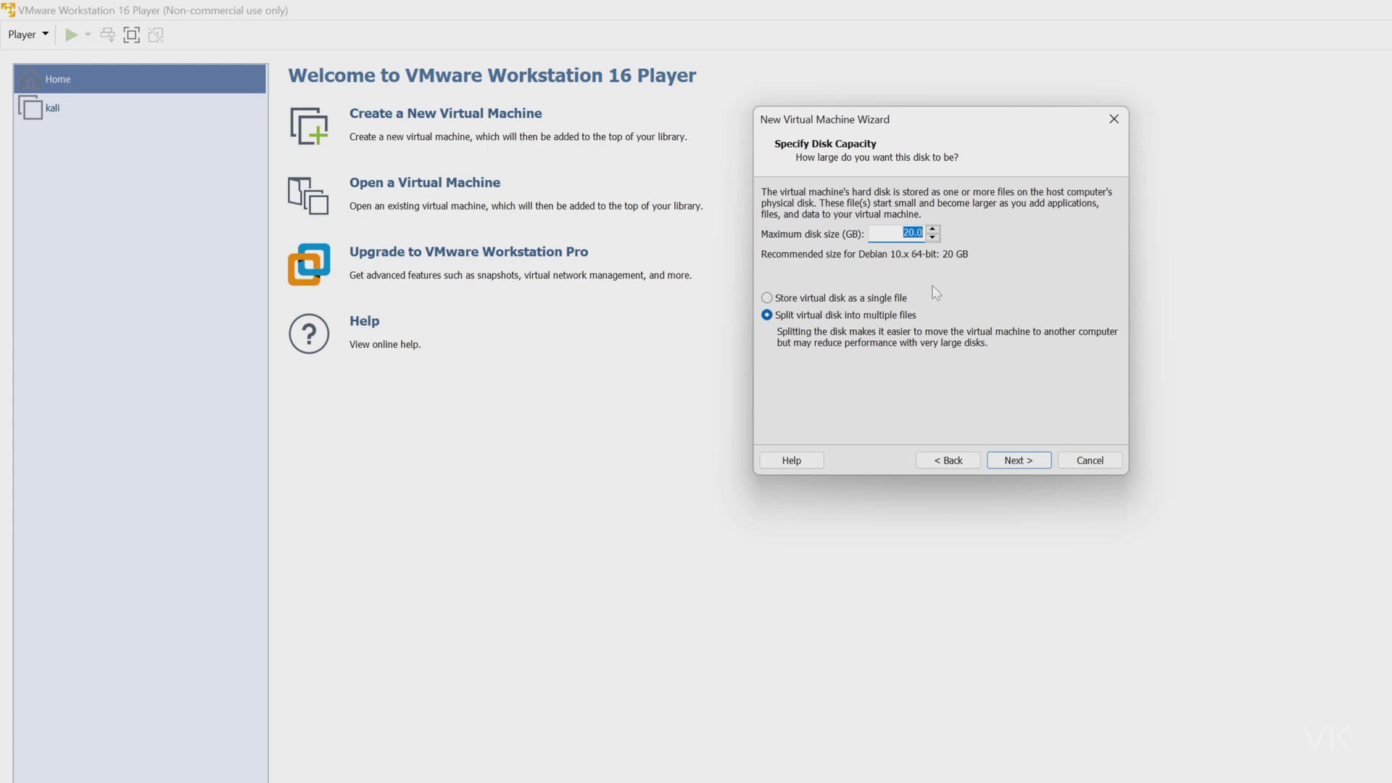
pyautogui.write('80')
pyautogui.click(1037, 466)
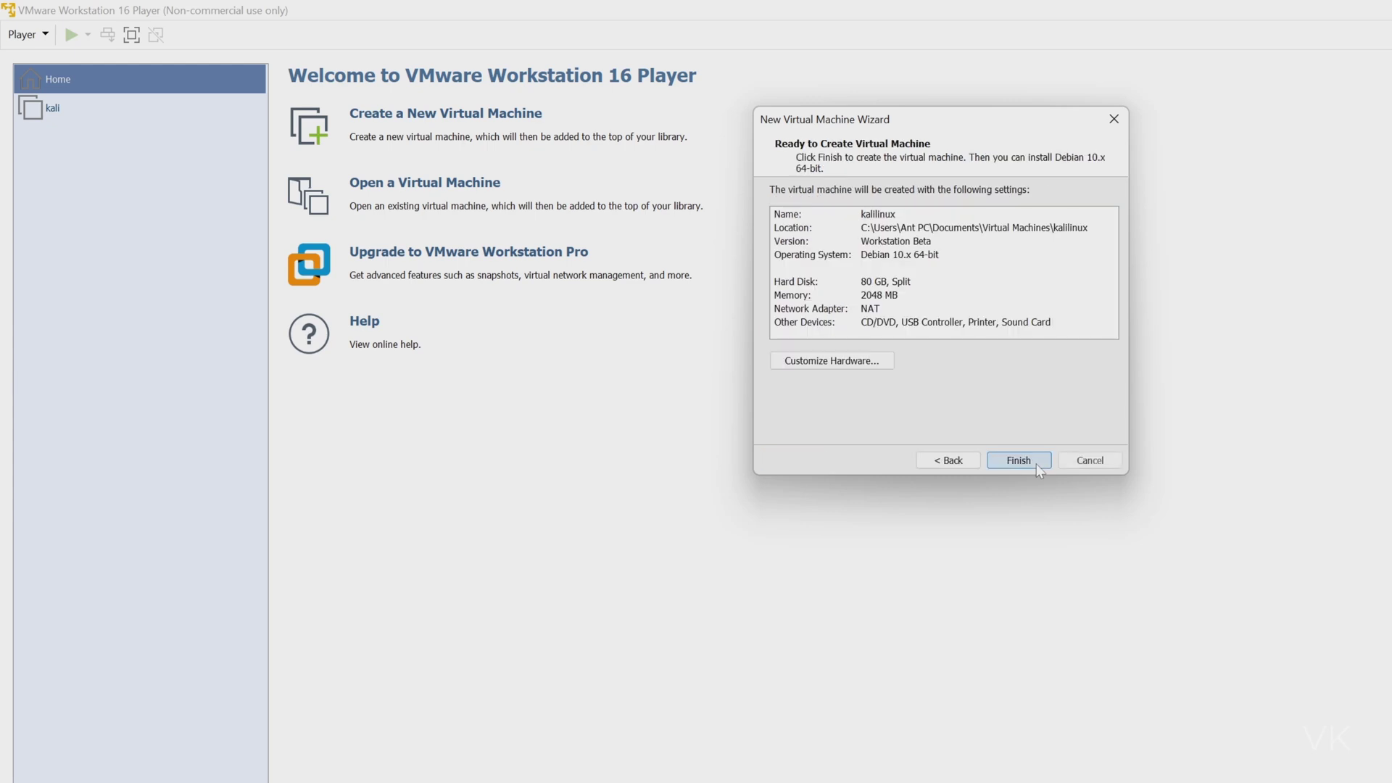
# Look at the hardware customization window, then finish creating the kalilinux machine.
pyautogui.click(841, 361)
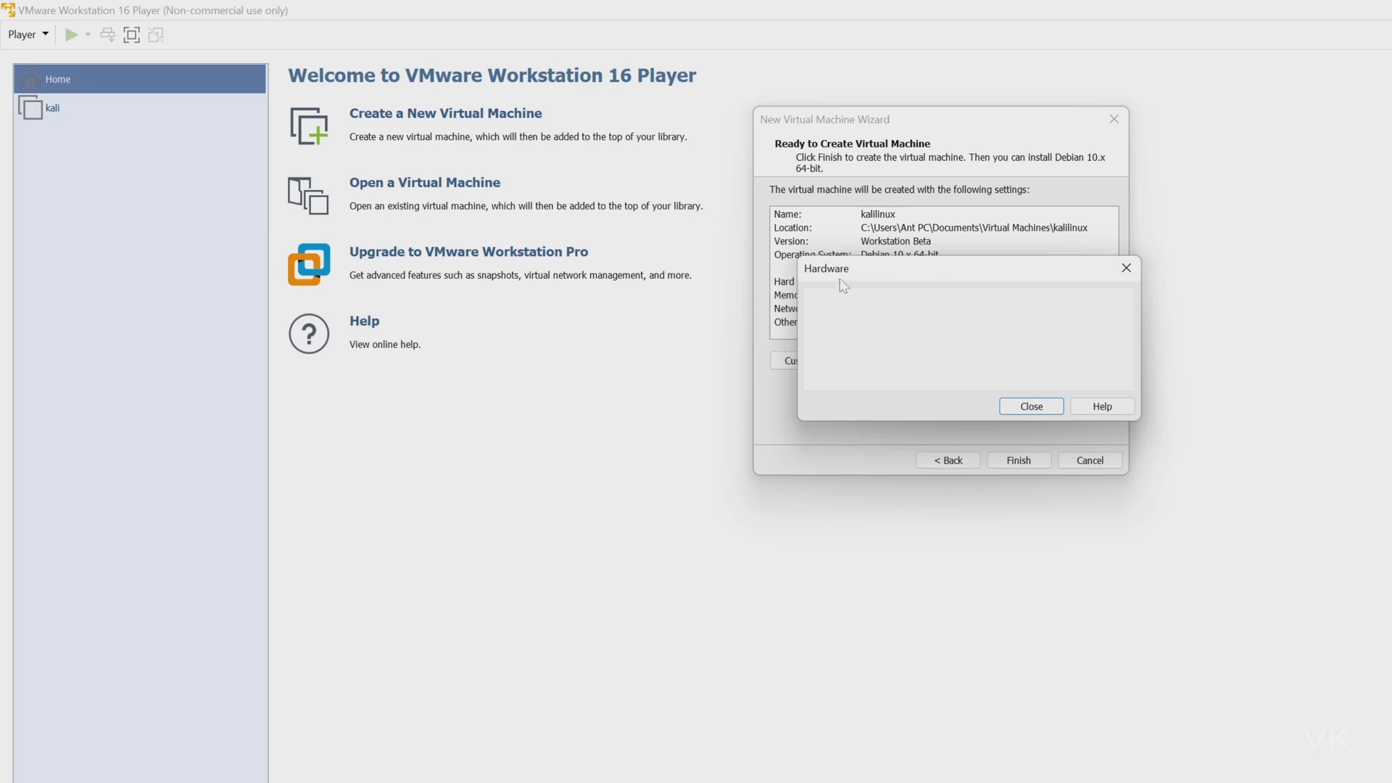
pyautogui.moveTo(848, 271); pyautogui.dragTo(843, 250)
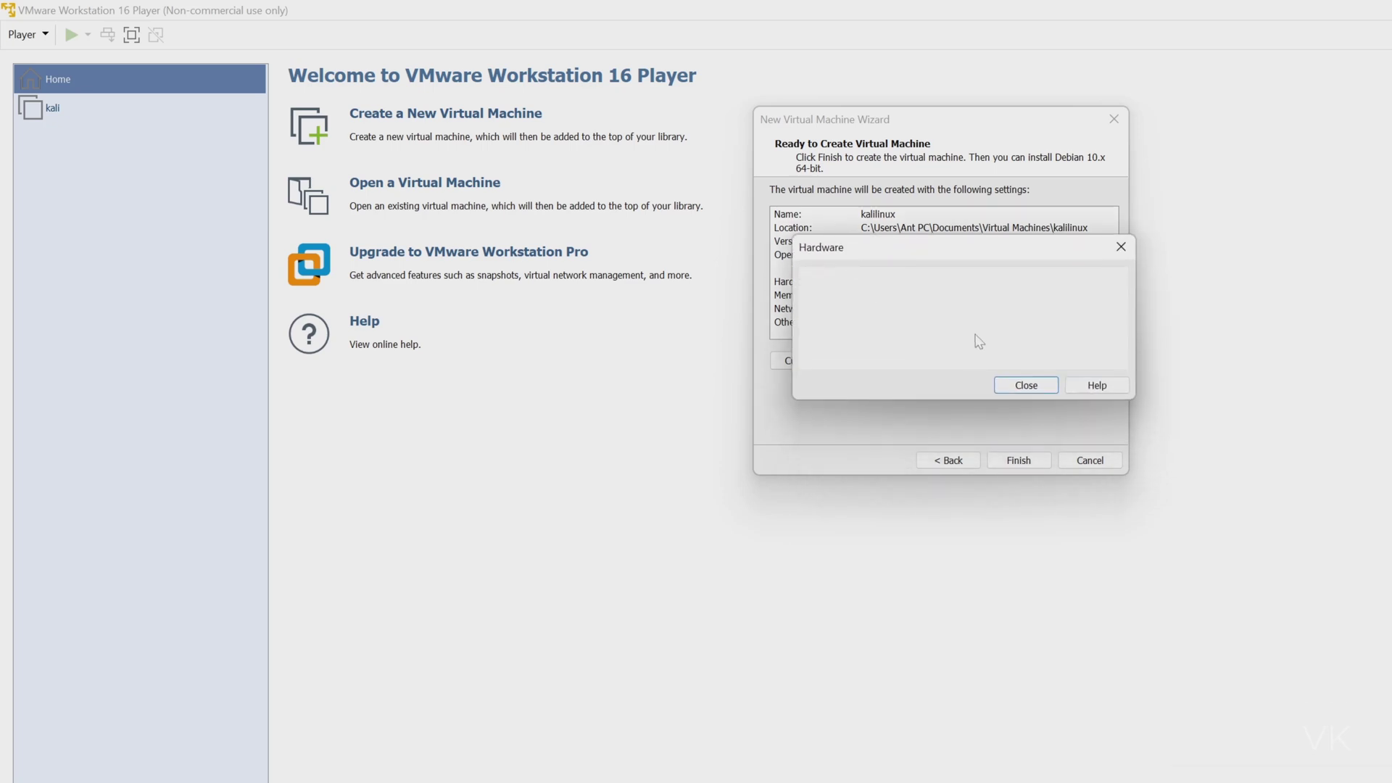
pyautogui.click(1032, 390)
pyautogui.click(1019, 463)
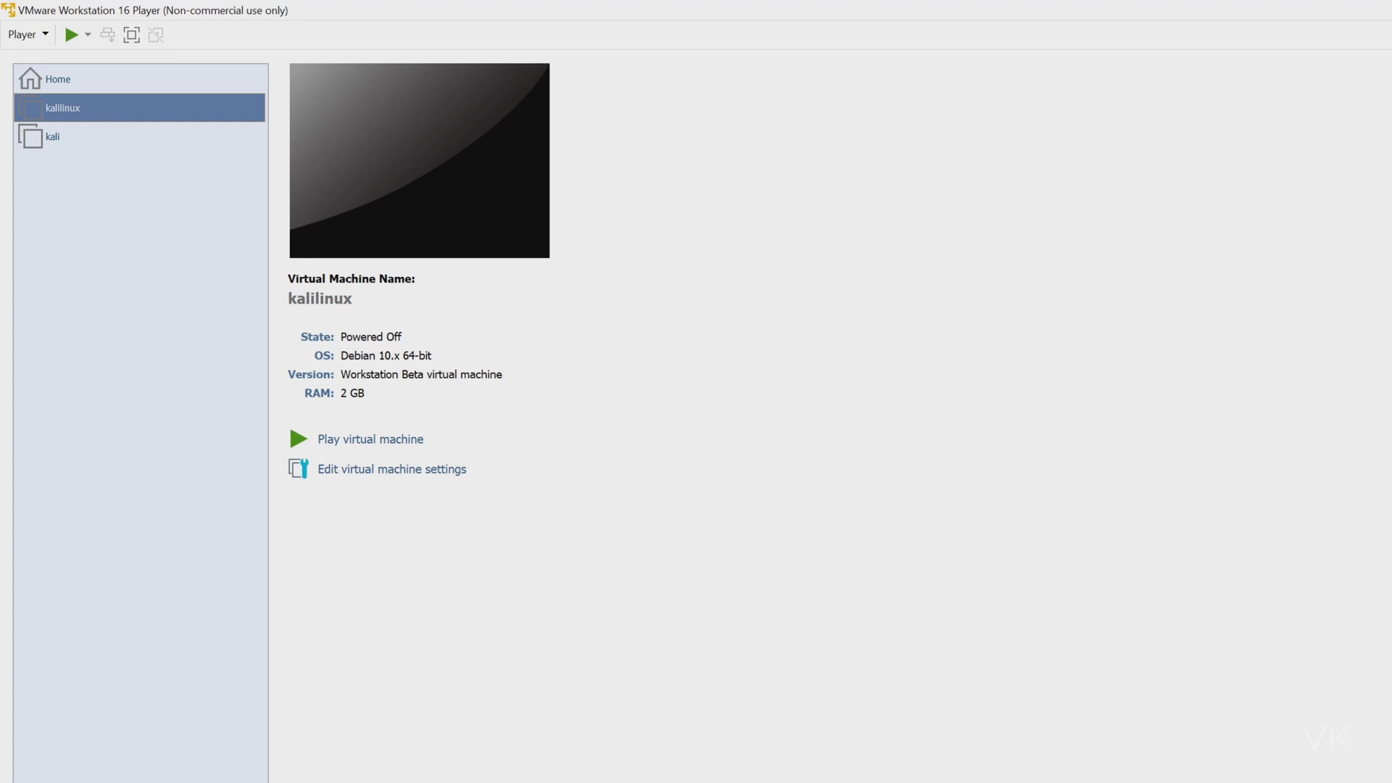
# Raise the kalilinux machine's memory to 8 GB in its settings.
pyautogui.click(385, 474)
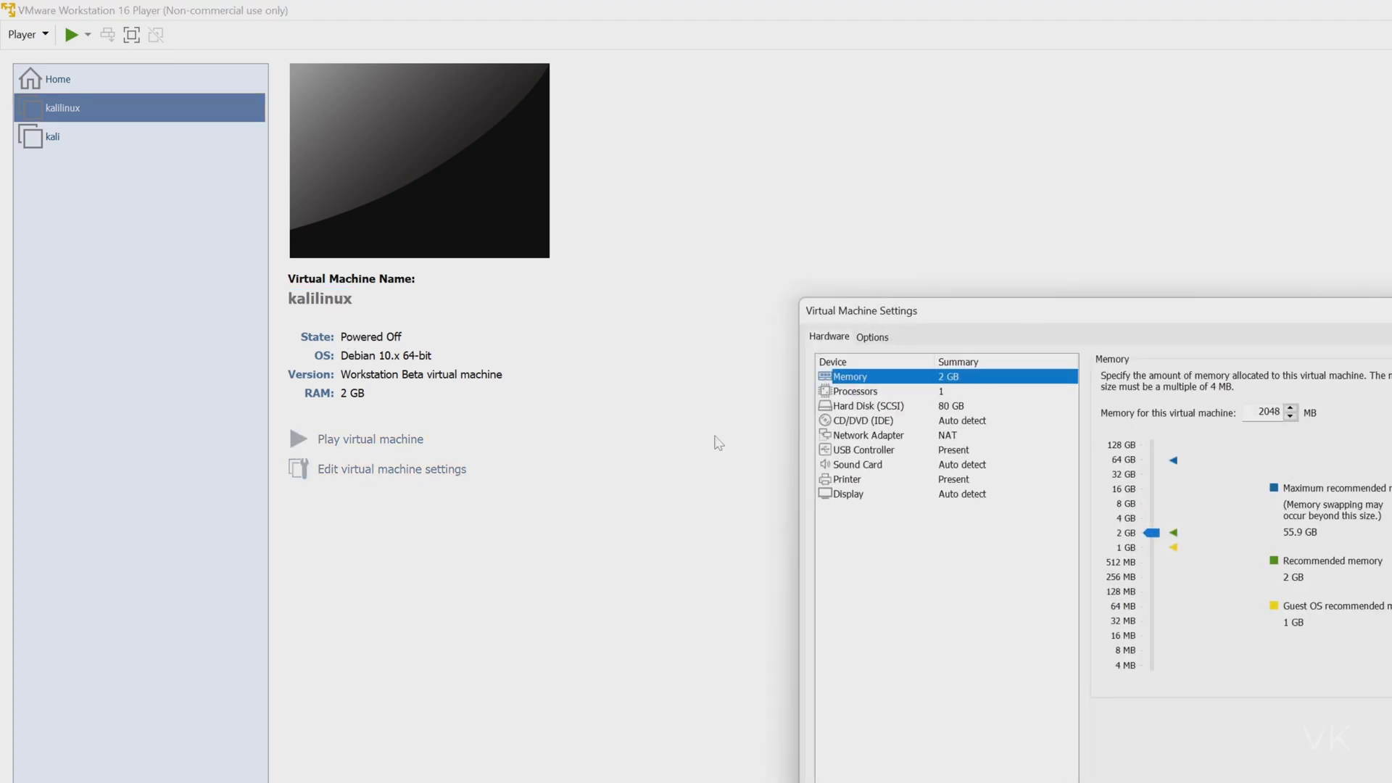
pyautogui.moveTo(1038, 313); pyautogui.dragTo(957, 135)
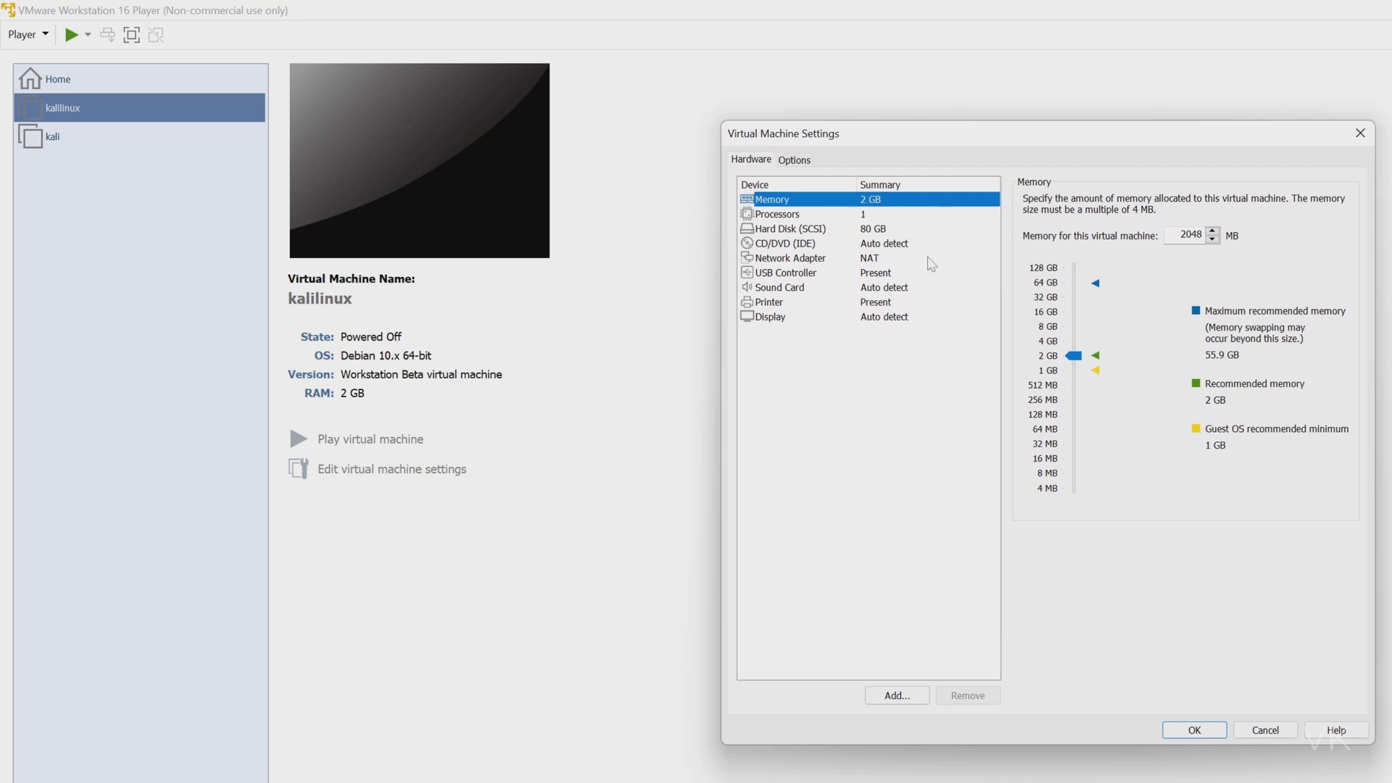
pyautogui.moveTo(1075, 357); pyautogui.dragTo(1078, 334)
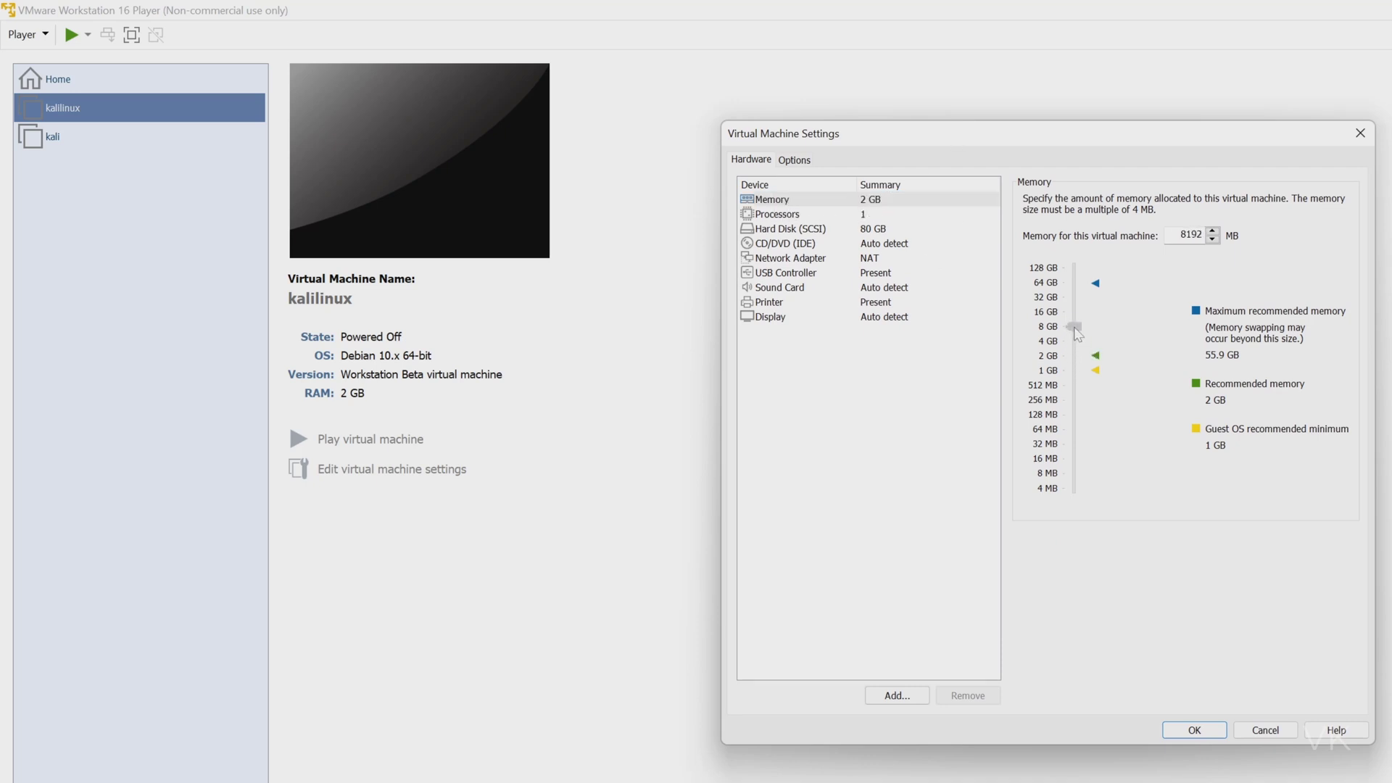
# Set the machine's processor cores to 4.
pyautogui.click(869, 216)
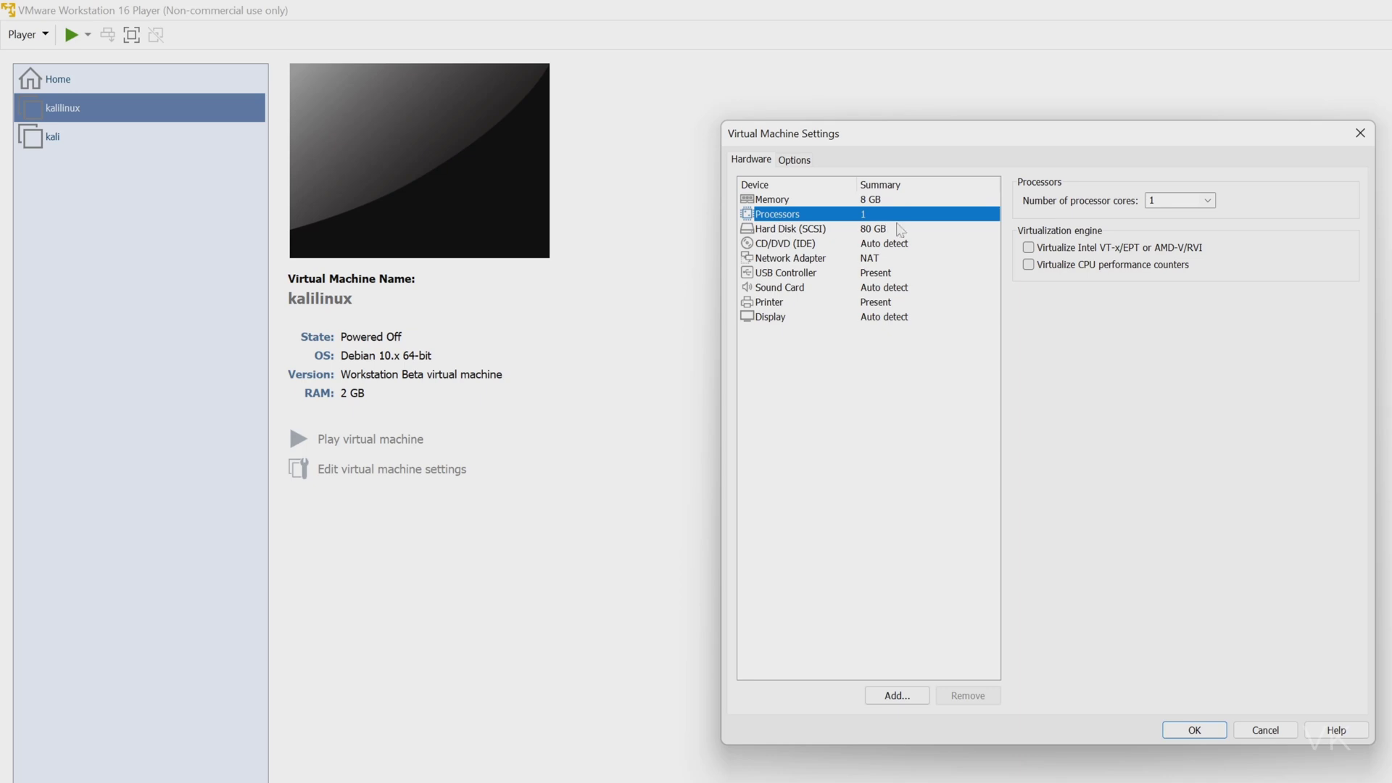
pyautogui.click(1206, 201)
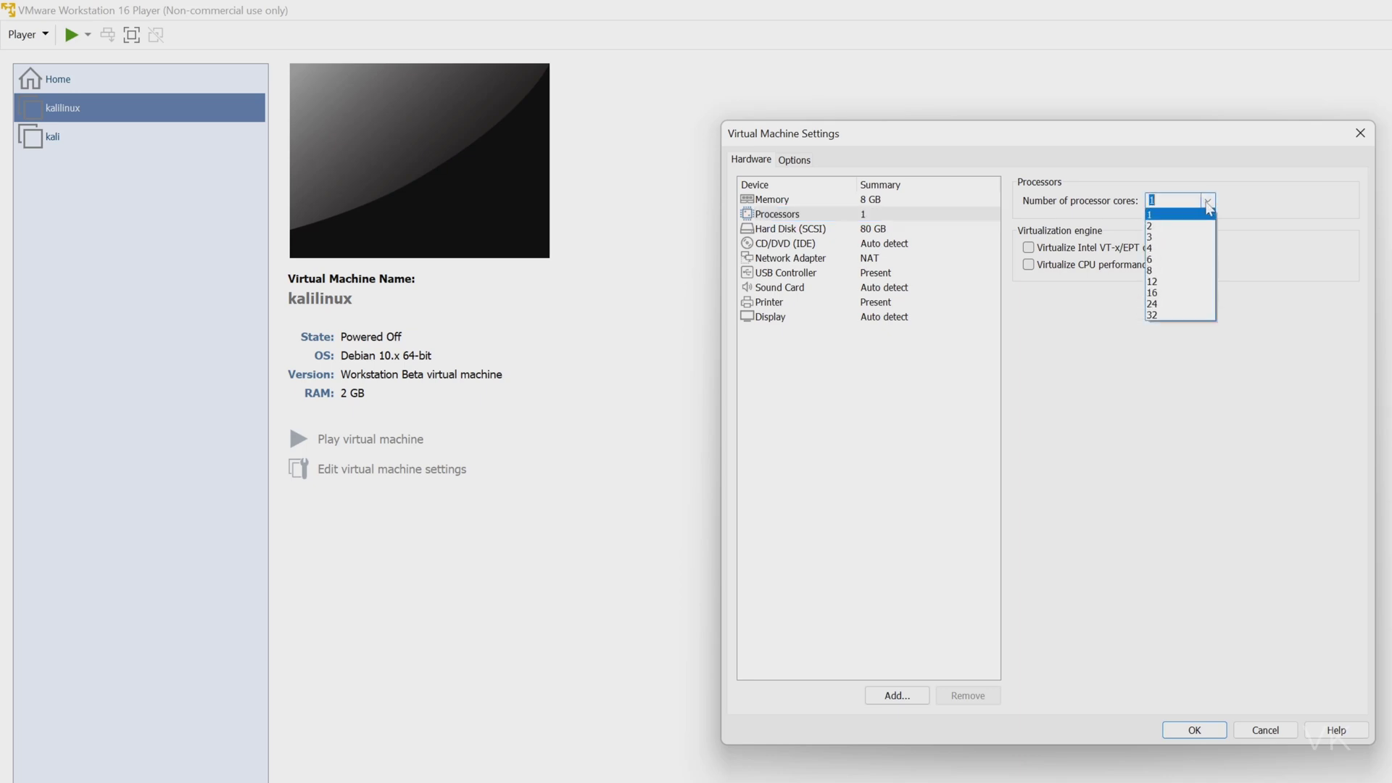
pyautogui.click(1158, 252)
# Check the hard disk's Expand option but keep the disk at 80 GB.
pyautogui.click(873, 231)
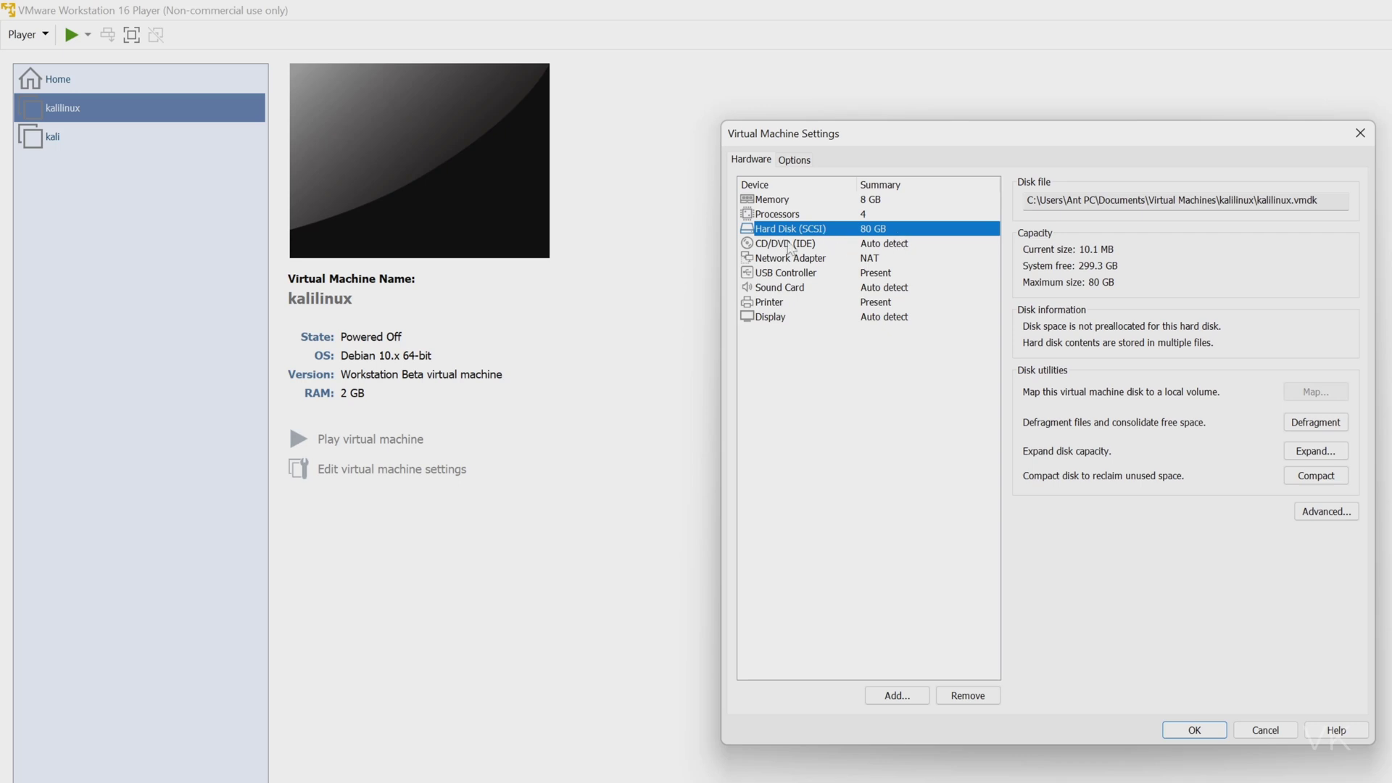
pyautogui.click(1315, 452)
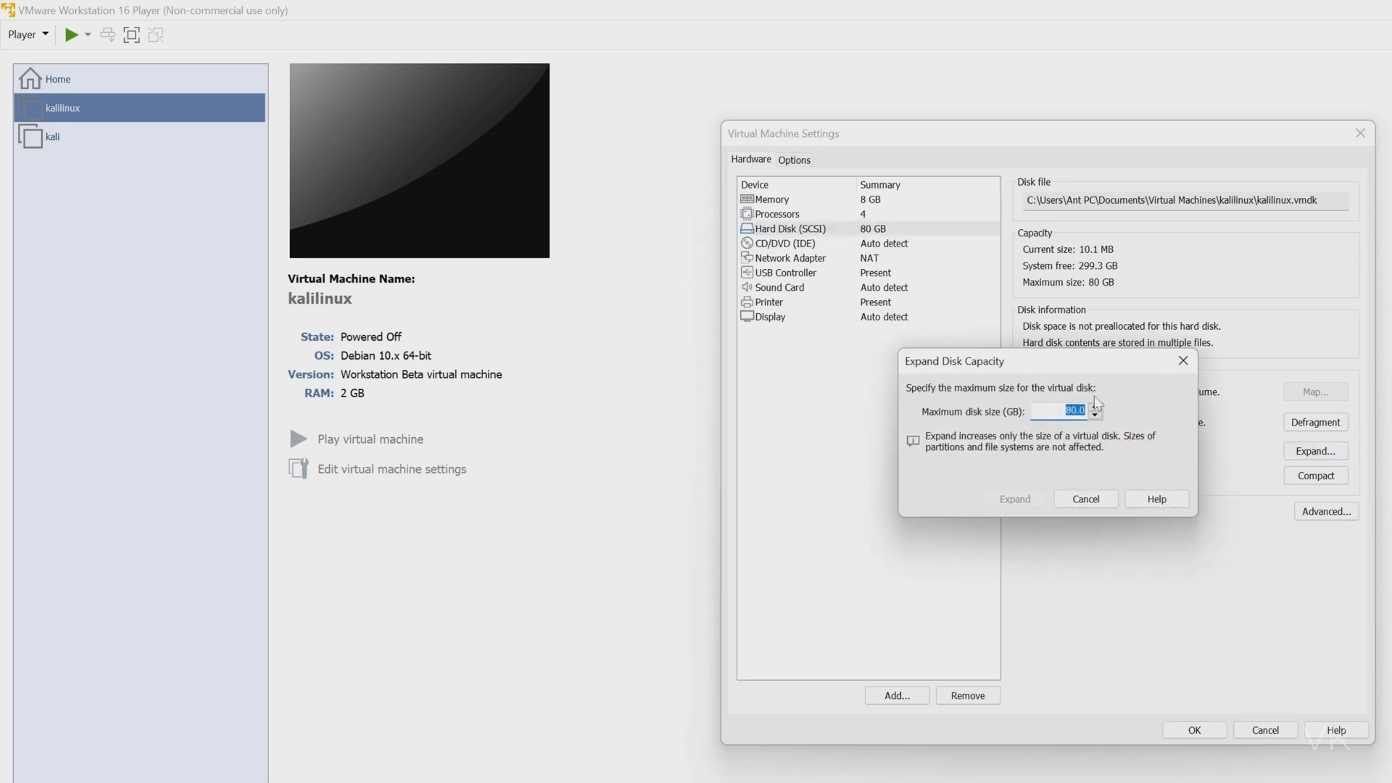
pyautogui.click(1085, 499)
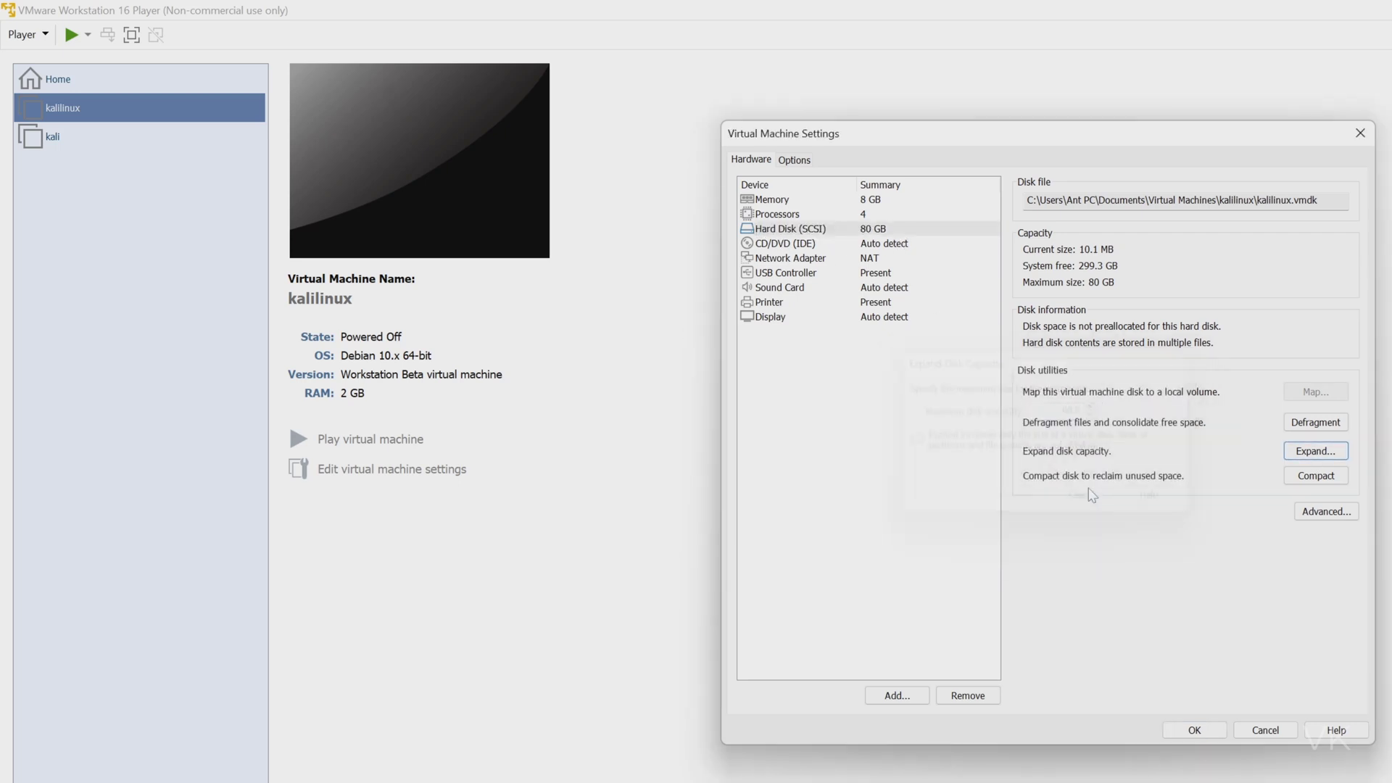
pyautogui.click(784, 246)
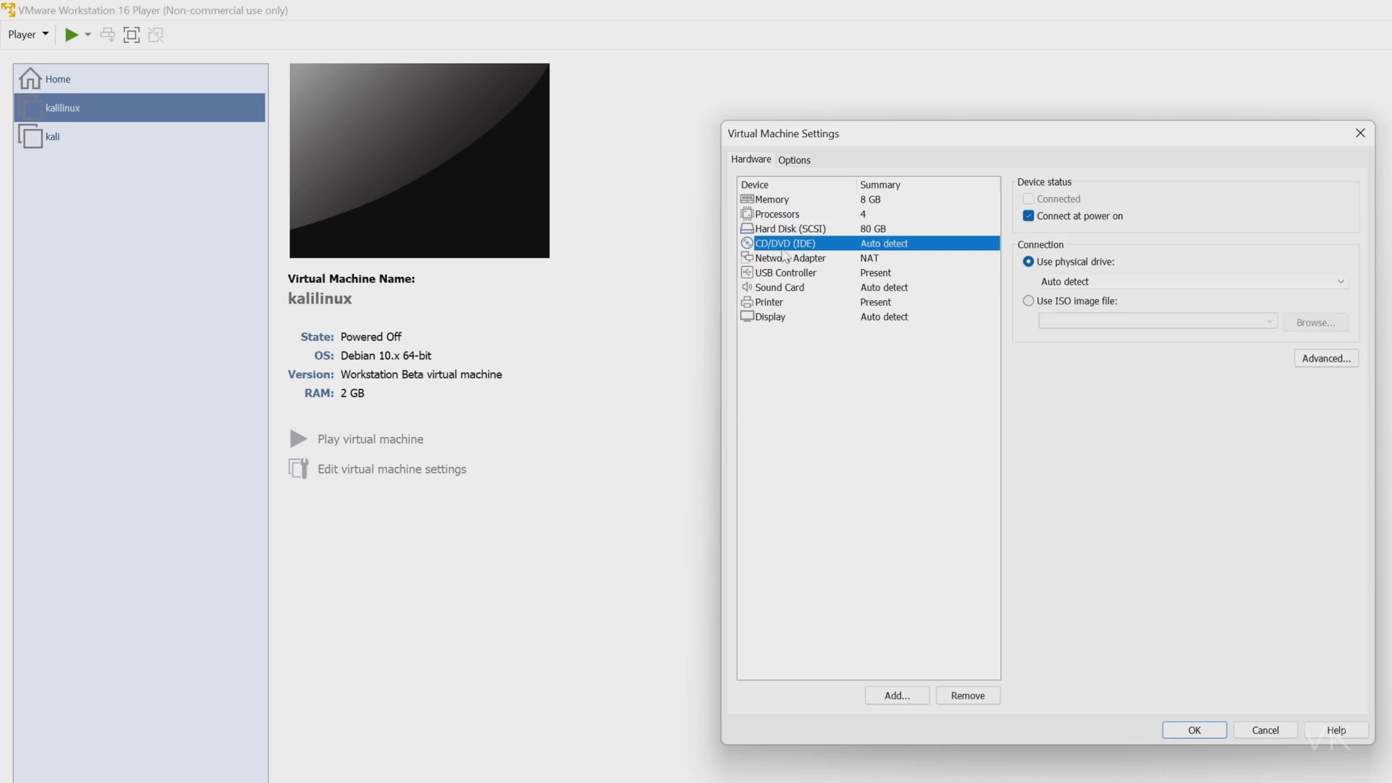
# Switch the CD/DVD drive to an ISO image and copy the Kali installer ISO from Desktop.
pyautogui.click(1030, 302)
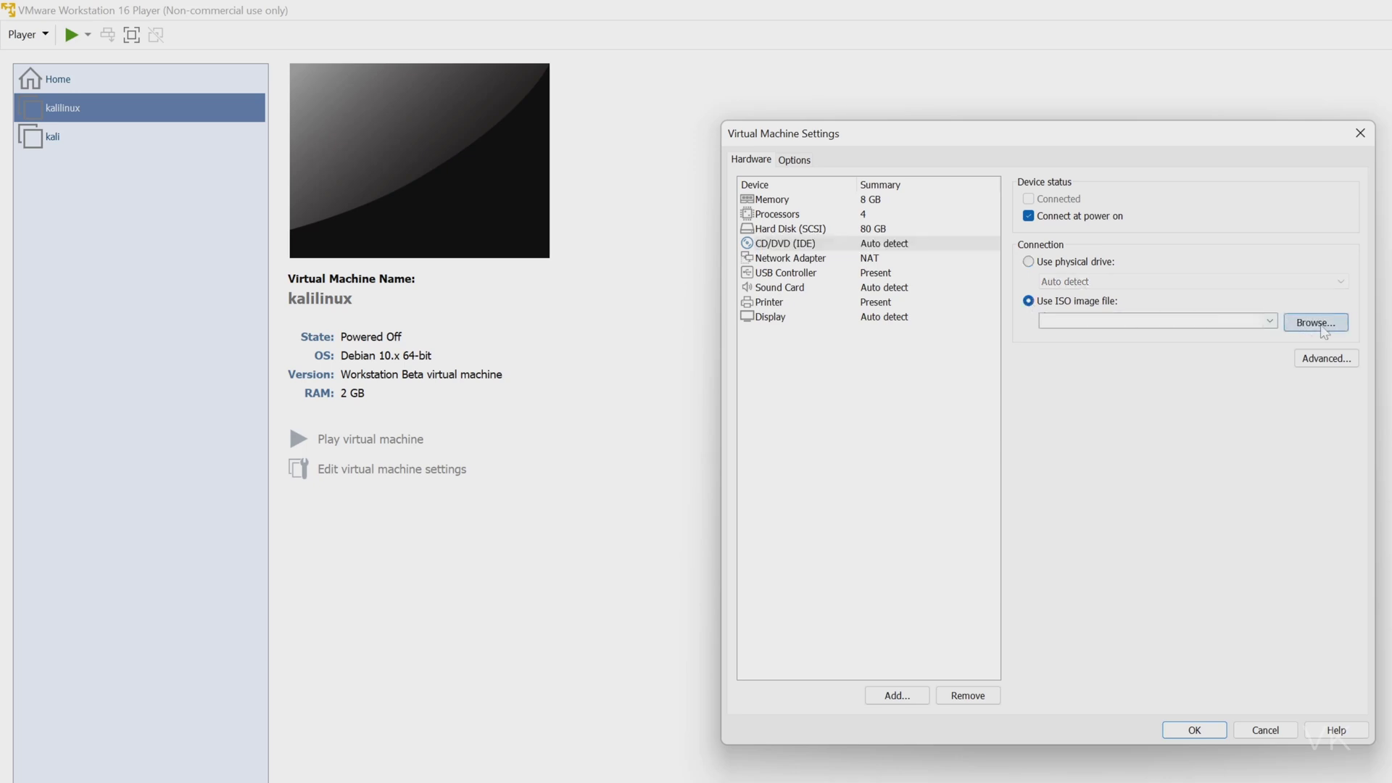
pyautogui.click(1322, 330)
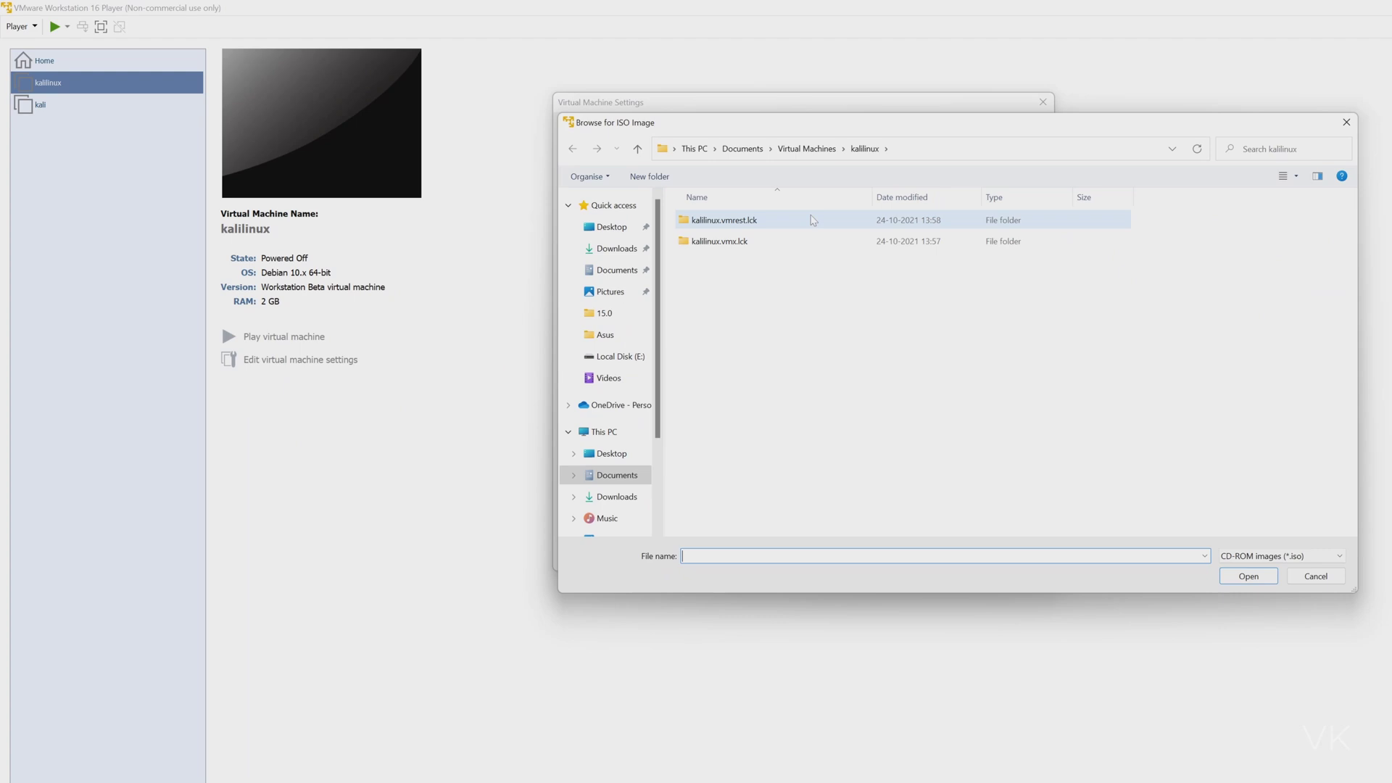
pyautogui.click(611, 226)
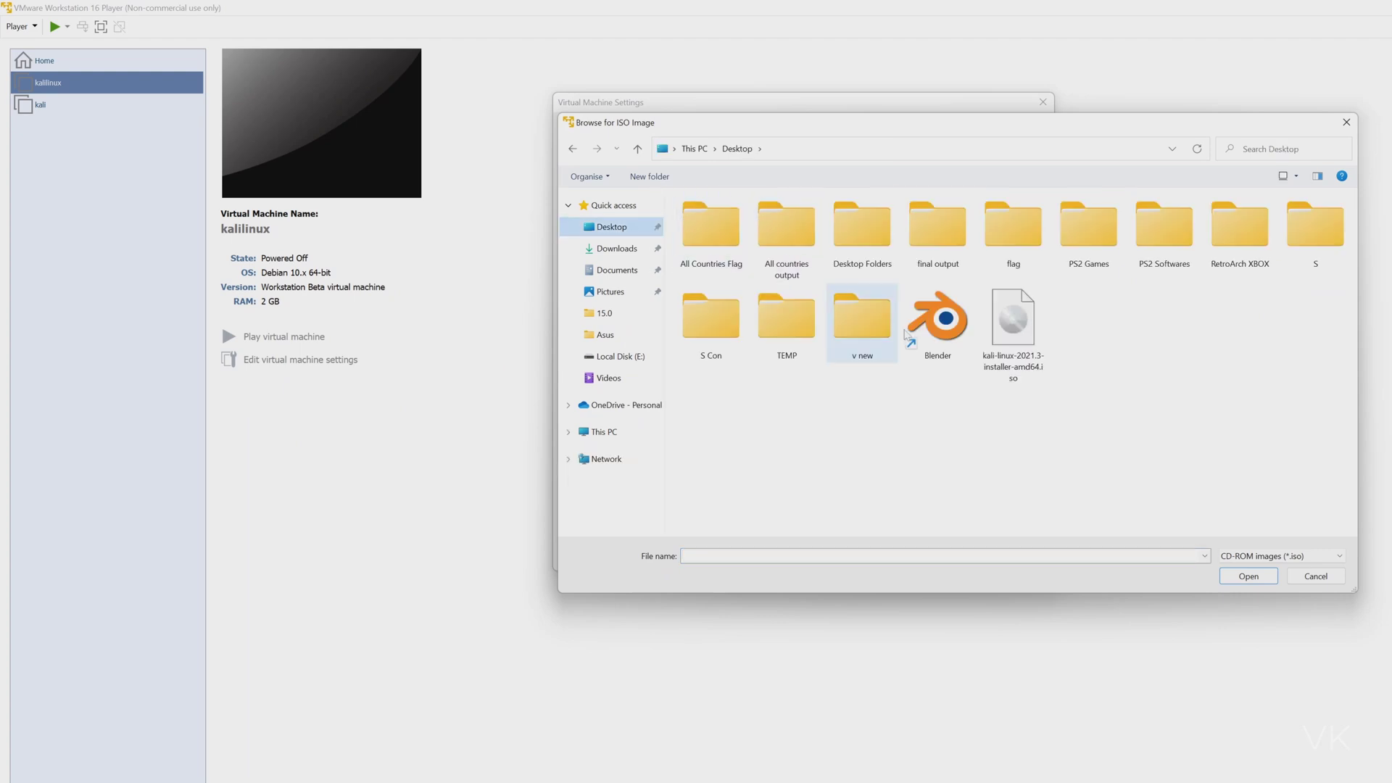
pyautogui.click(1012, 319)
pyautogui.rightClick(1013, 330)
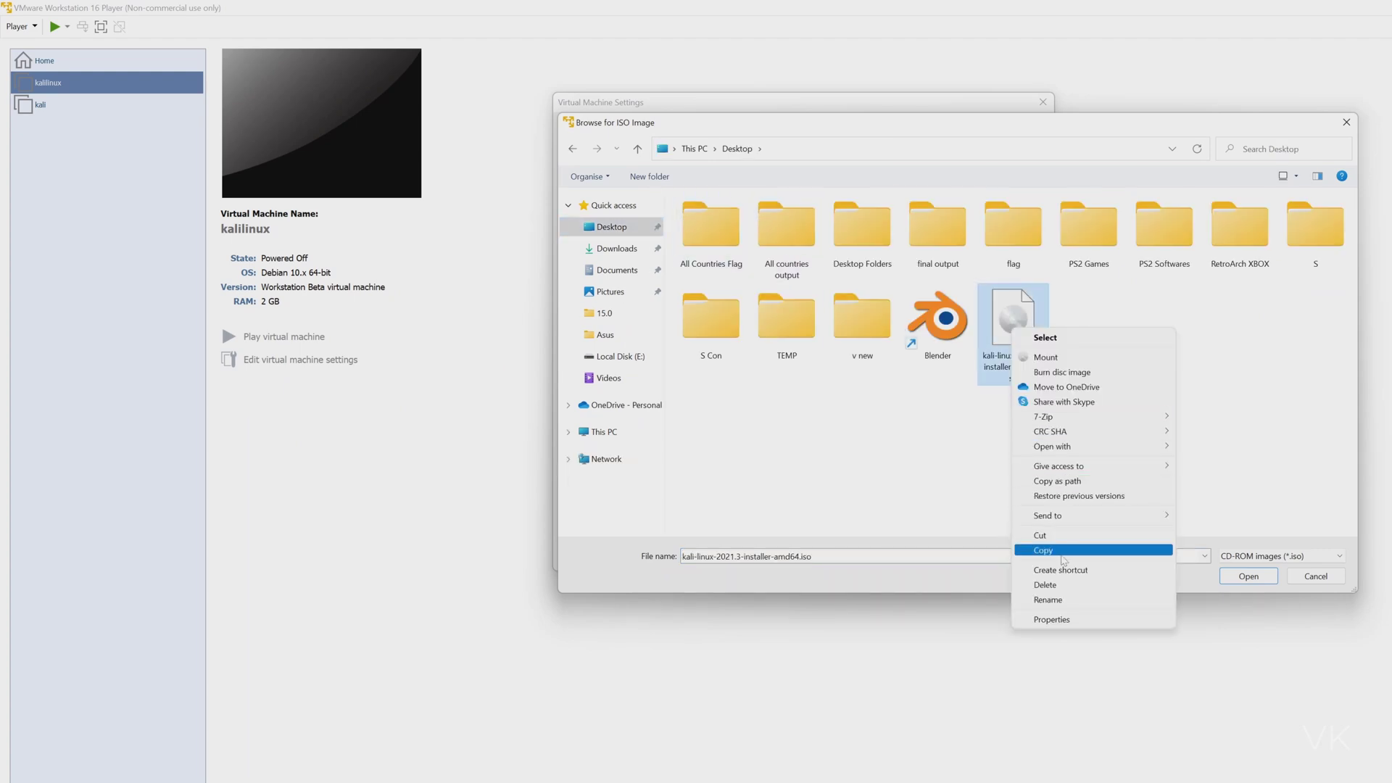
pyautogui.click(1064, 551)
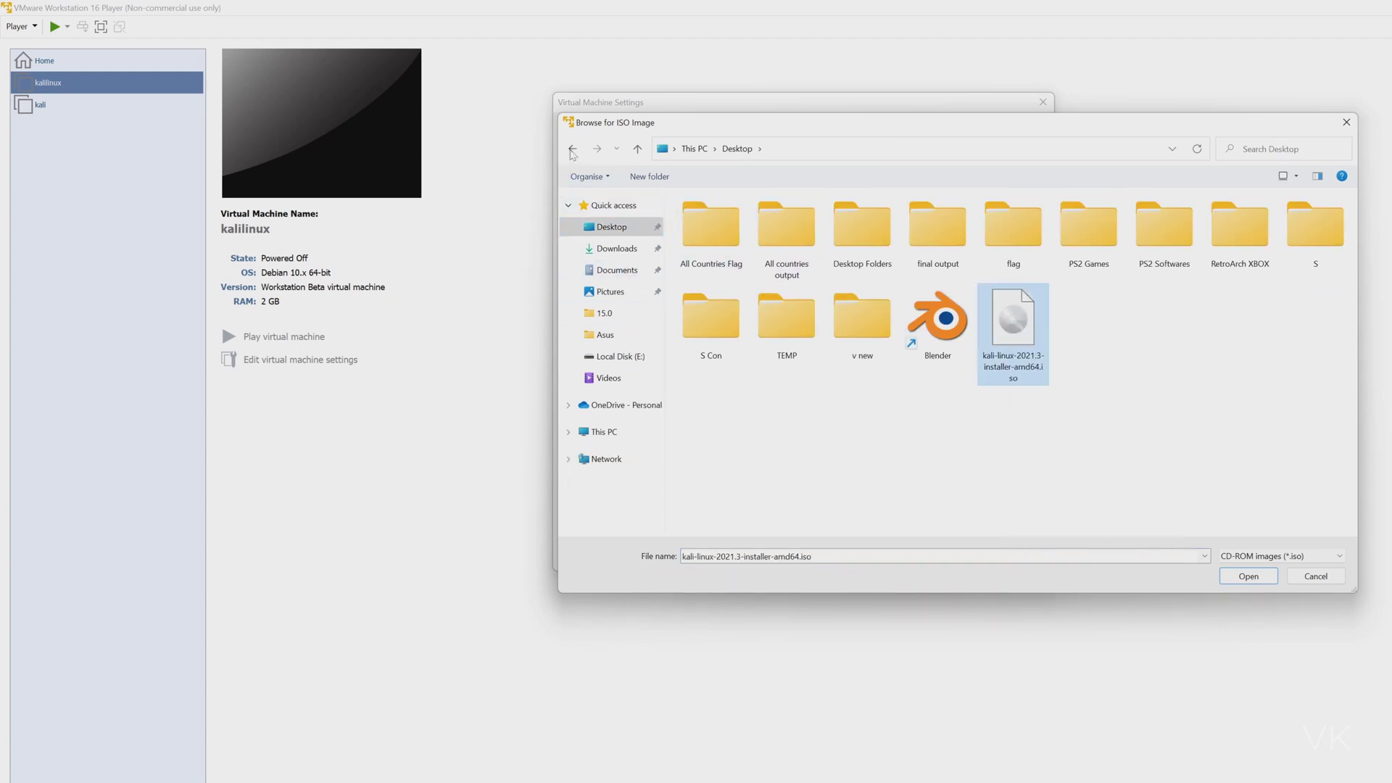
# Paste the ISO into the kalilinux VM folder and use that copy as the drive image.
pyautogui.click(572, 149)
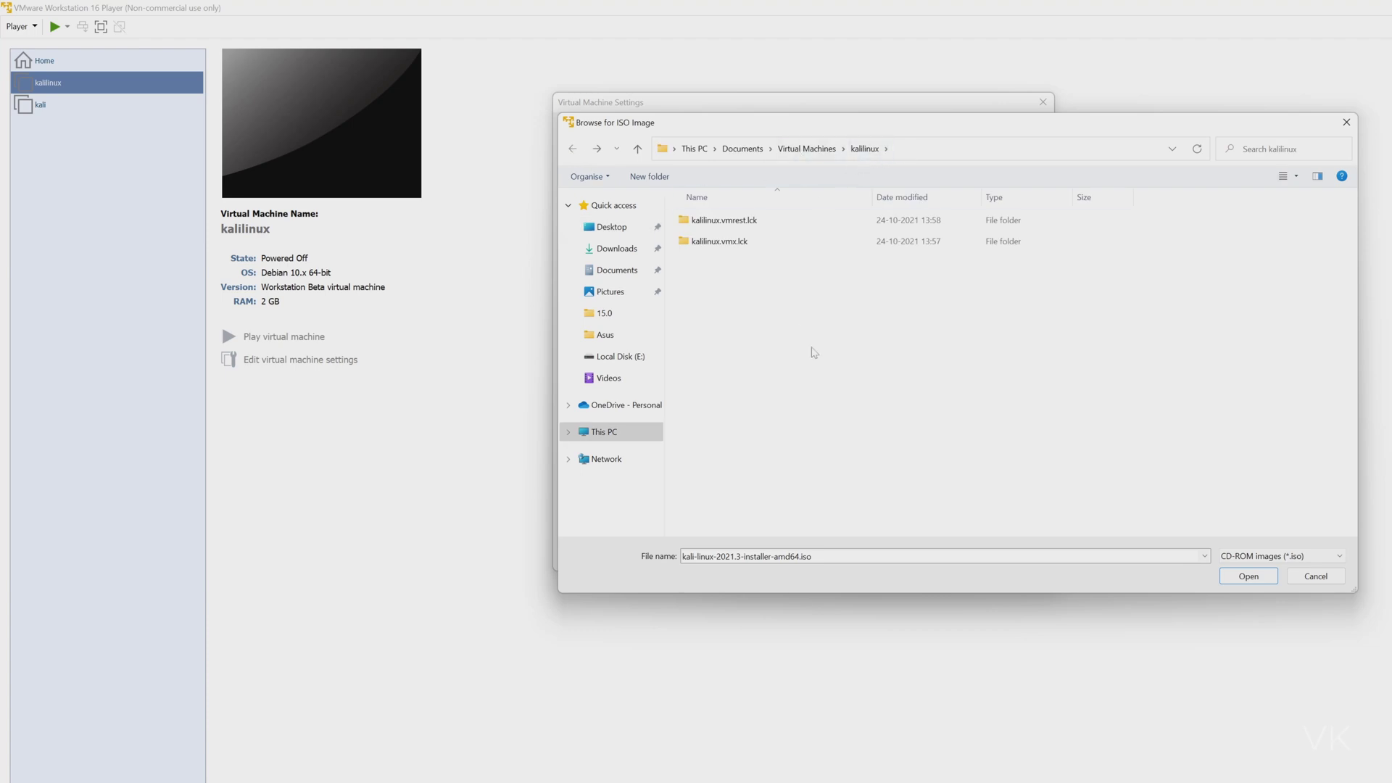
pyautogui.rightClick(764, 308)
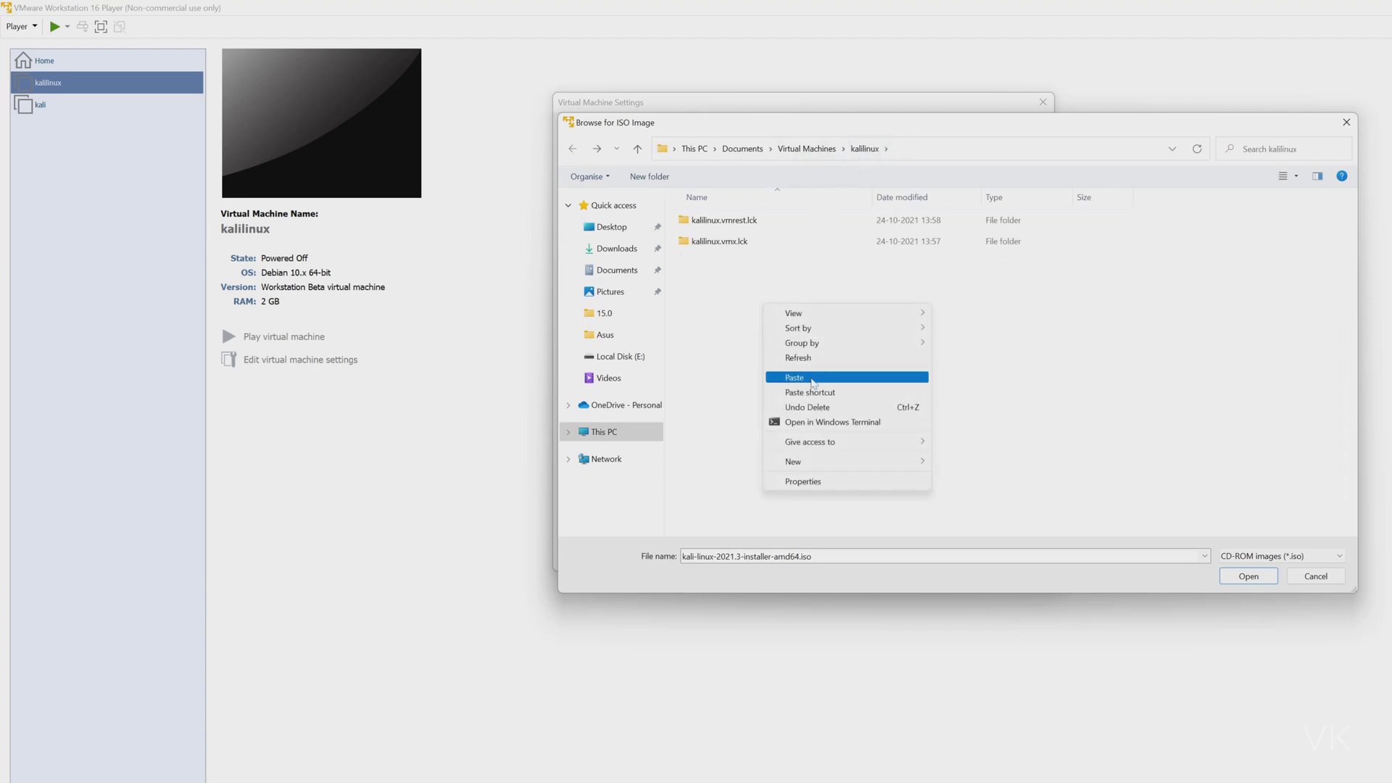
pyautogui.click(804, 377)
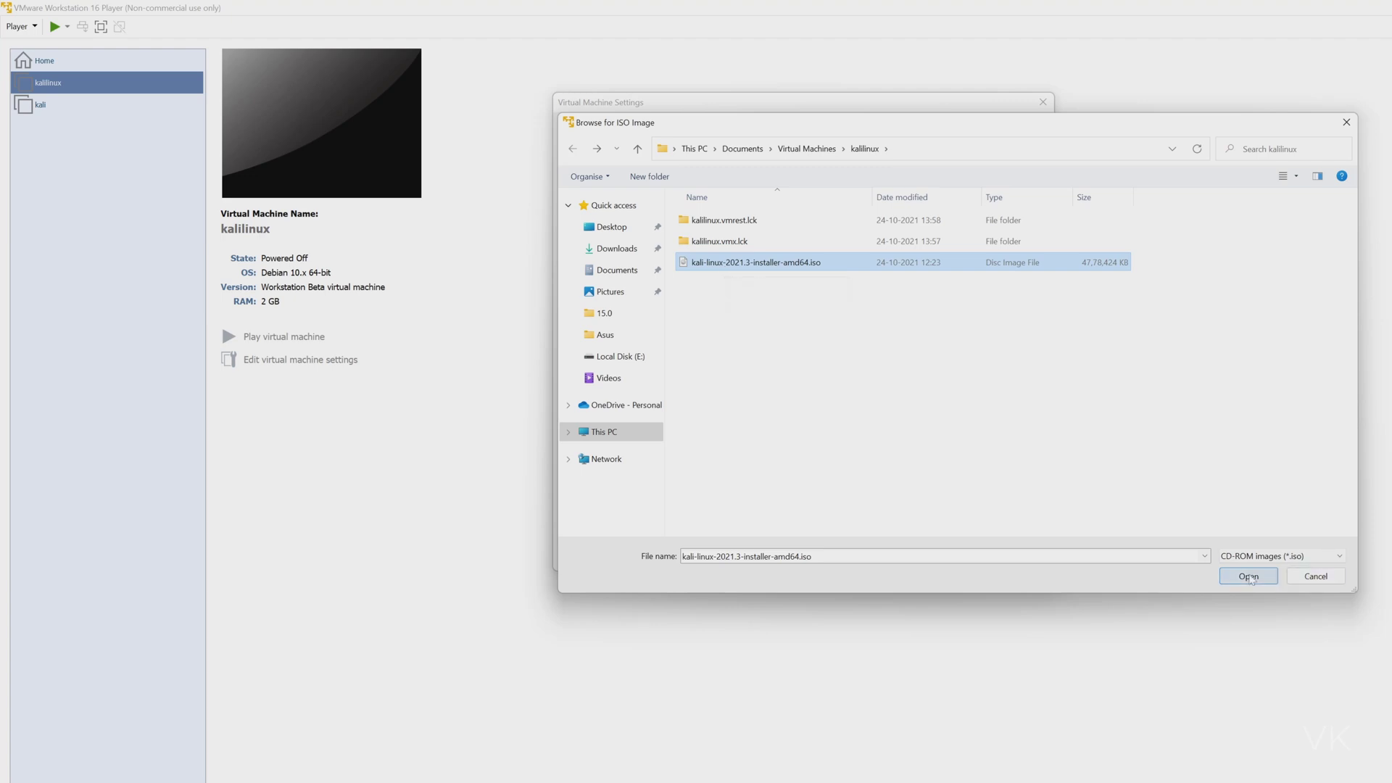
pyautogui.click(1251, 577)
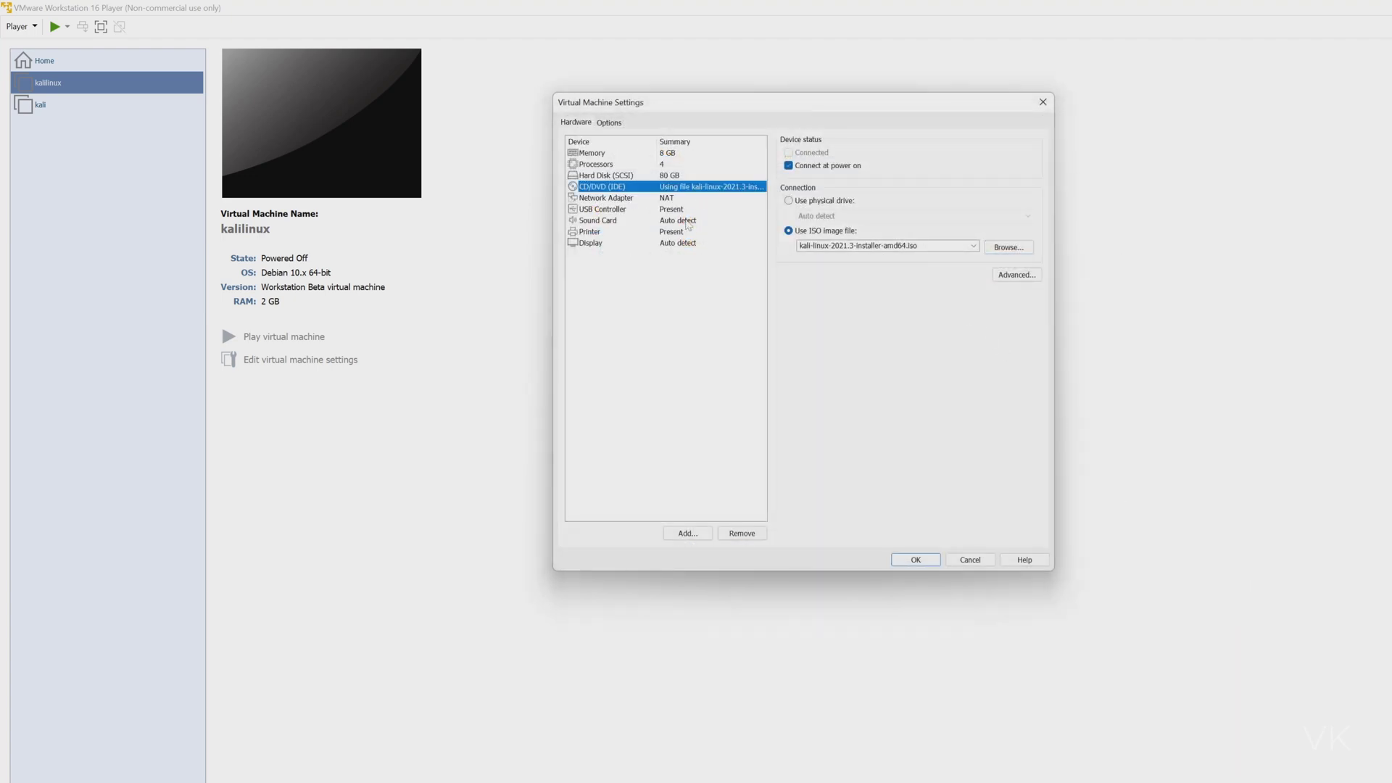
# Review network, USB, sound, printer and display settings, confirm the Kali ISO on CD/DVD, and save.
pyautogui.click(670, 200)
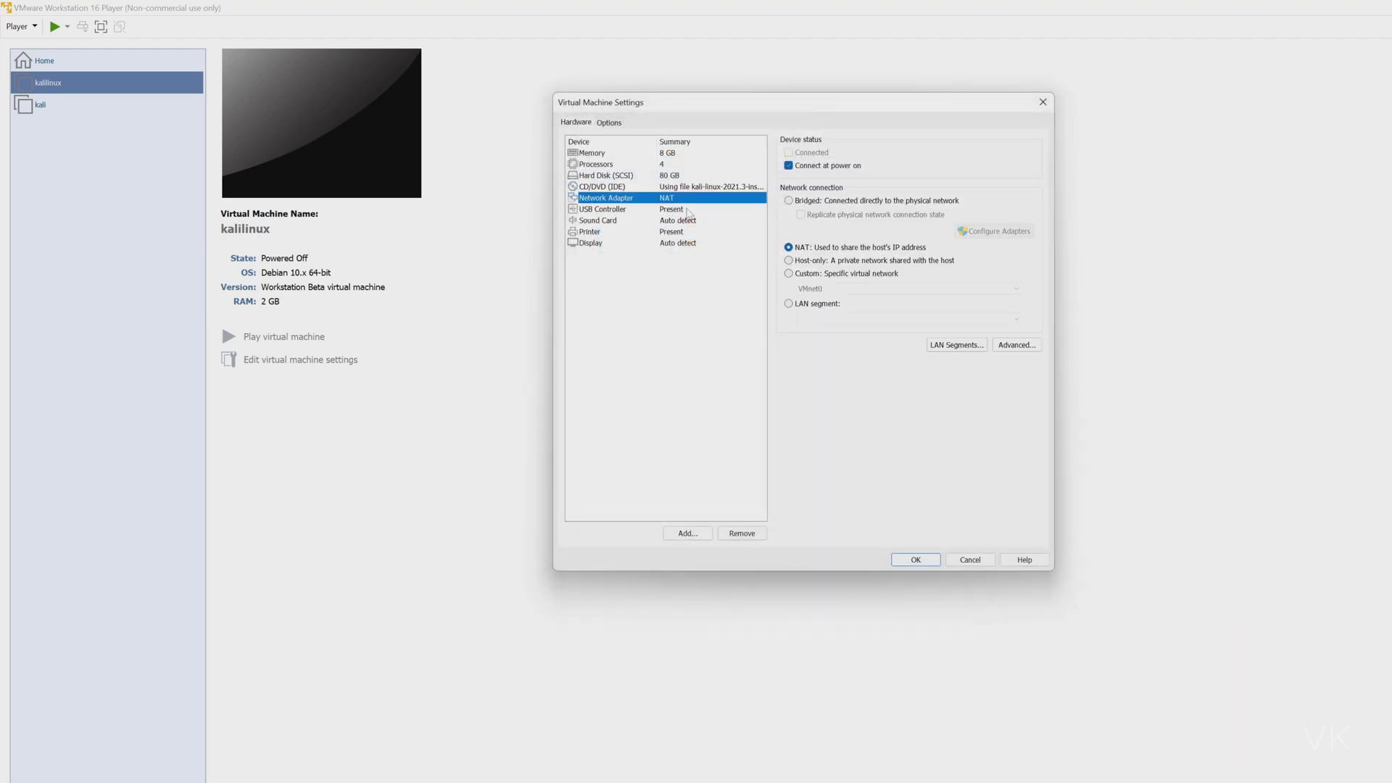
pyautogui.click(682, 212)
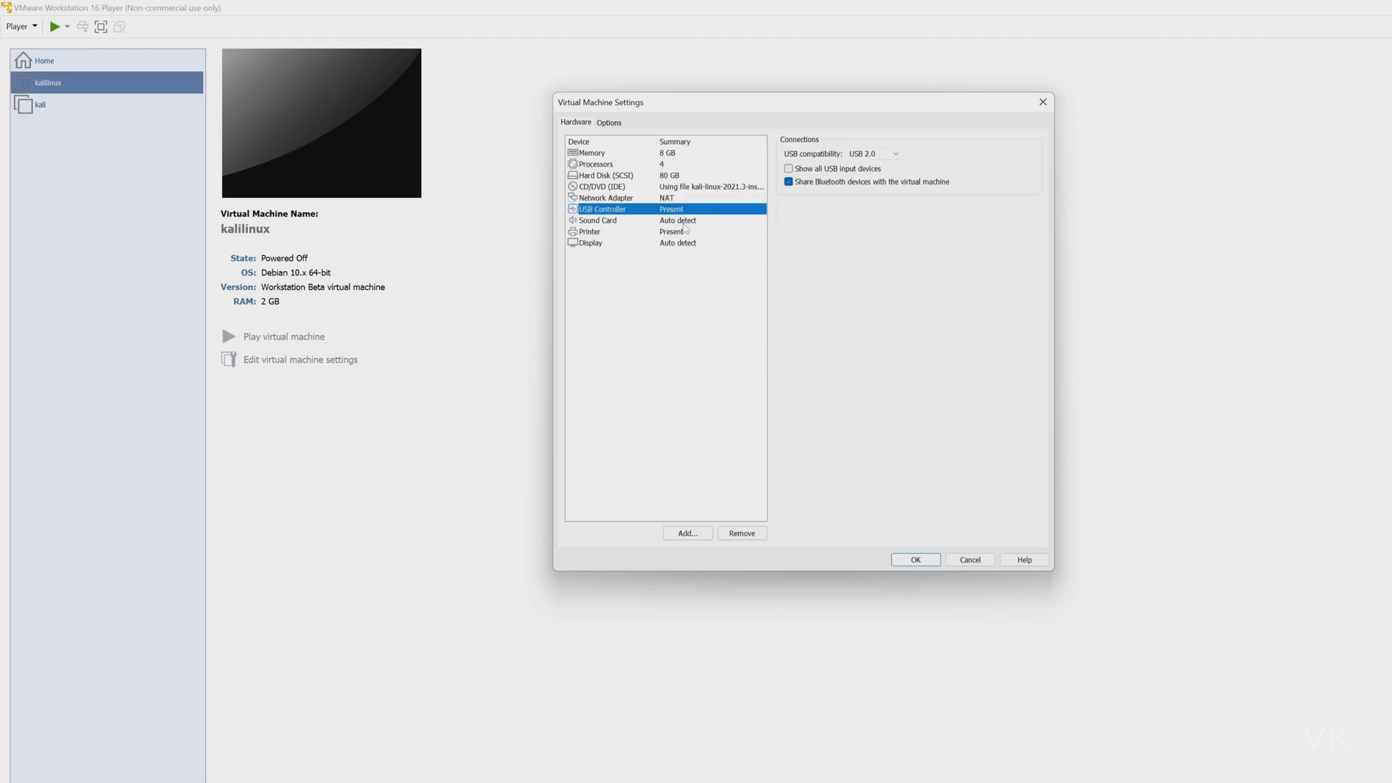
pyautogui.click(683, 222)
pyautogui.click(683, 232)
pyautogui.click(683, 245)
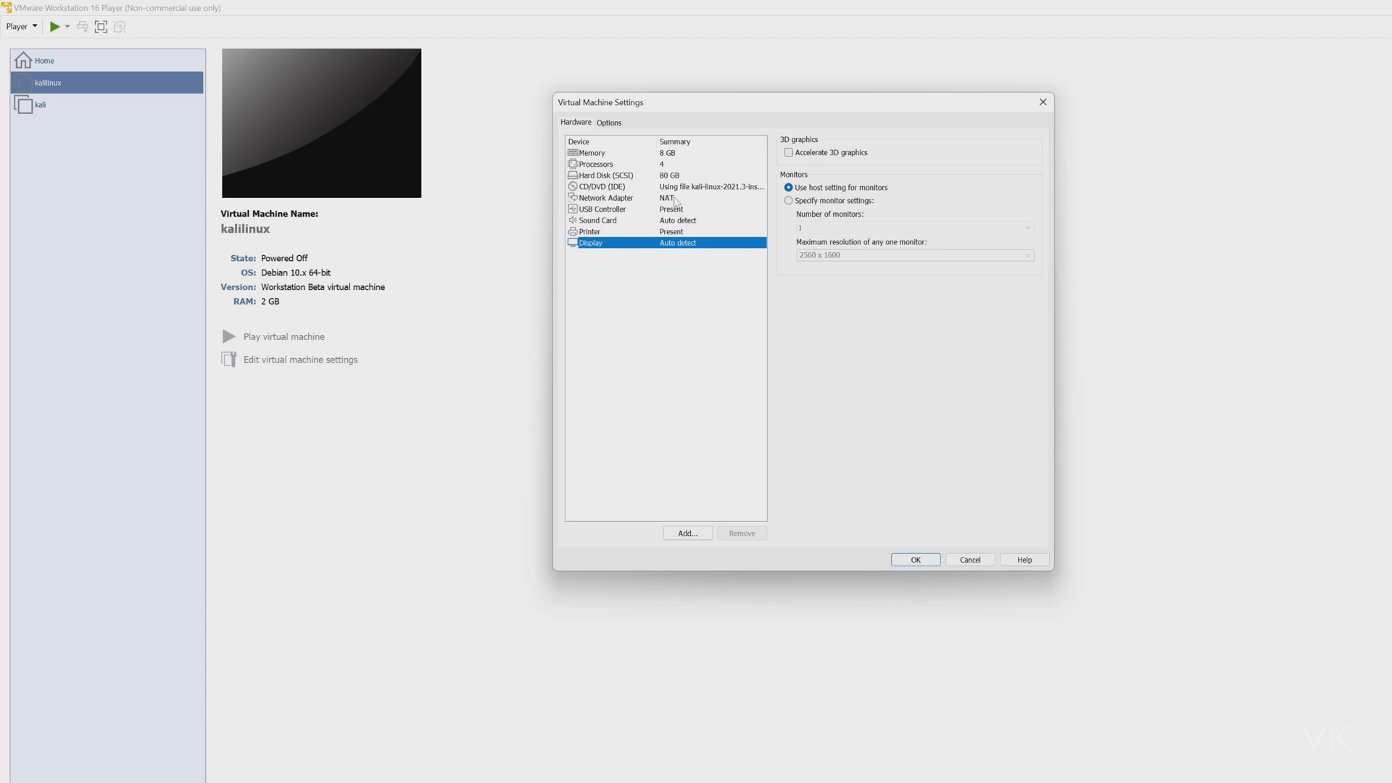
pyautogui.click(674, 199)
pyautogui.click(677, 188)
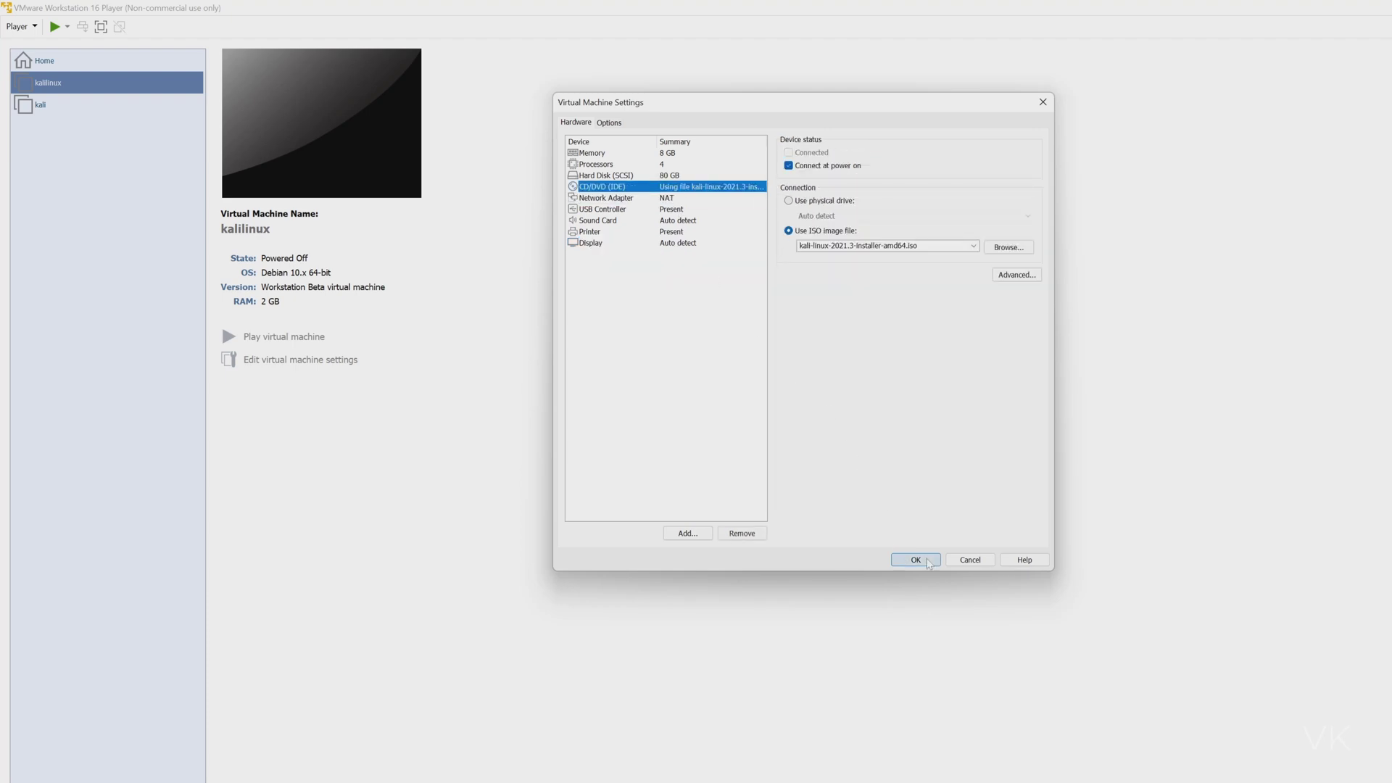
pyautogui.click(929, 562)
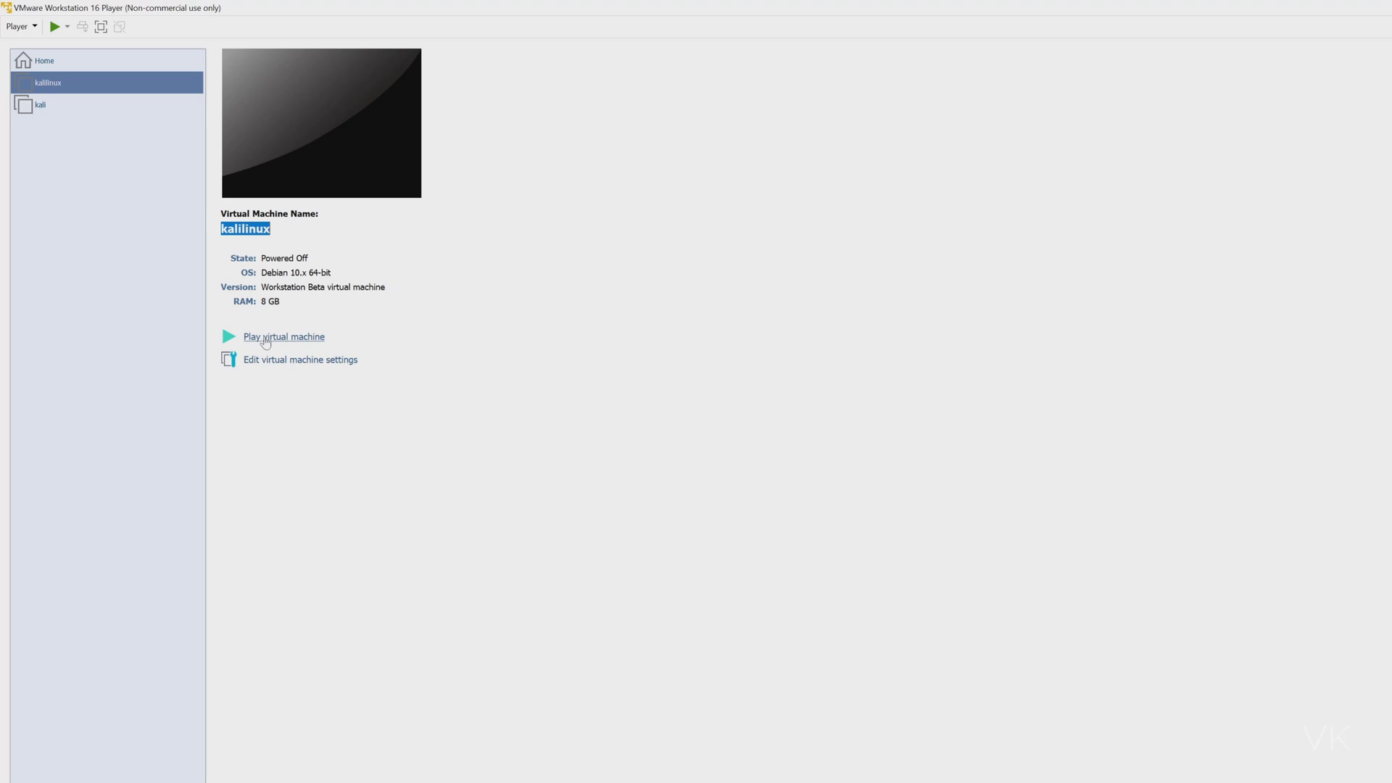
# Power on the kalilinux VM and launch Graphical install from the Kali boot menu.
pyautogui.click(268, 338)
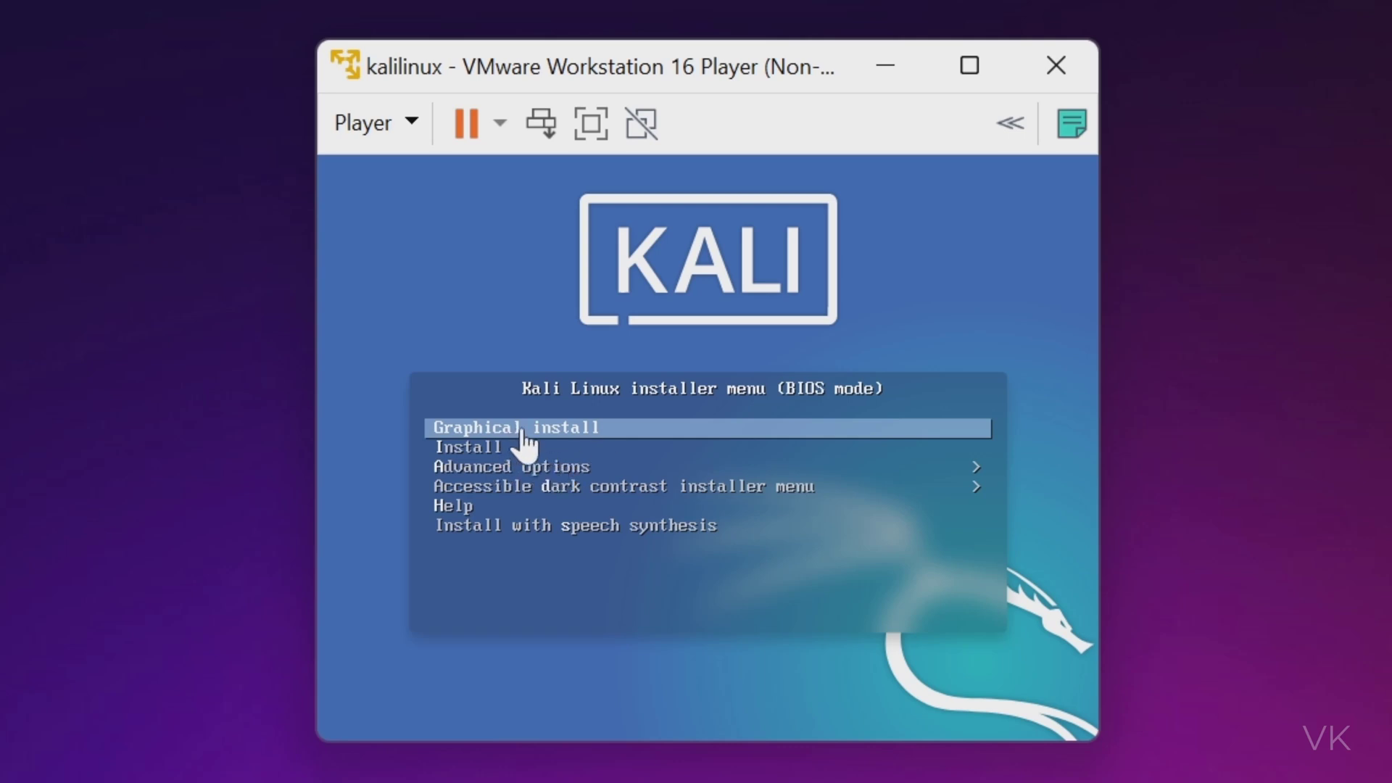
pyautogui.click(607, 432)
pyautogui.press('Down')
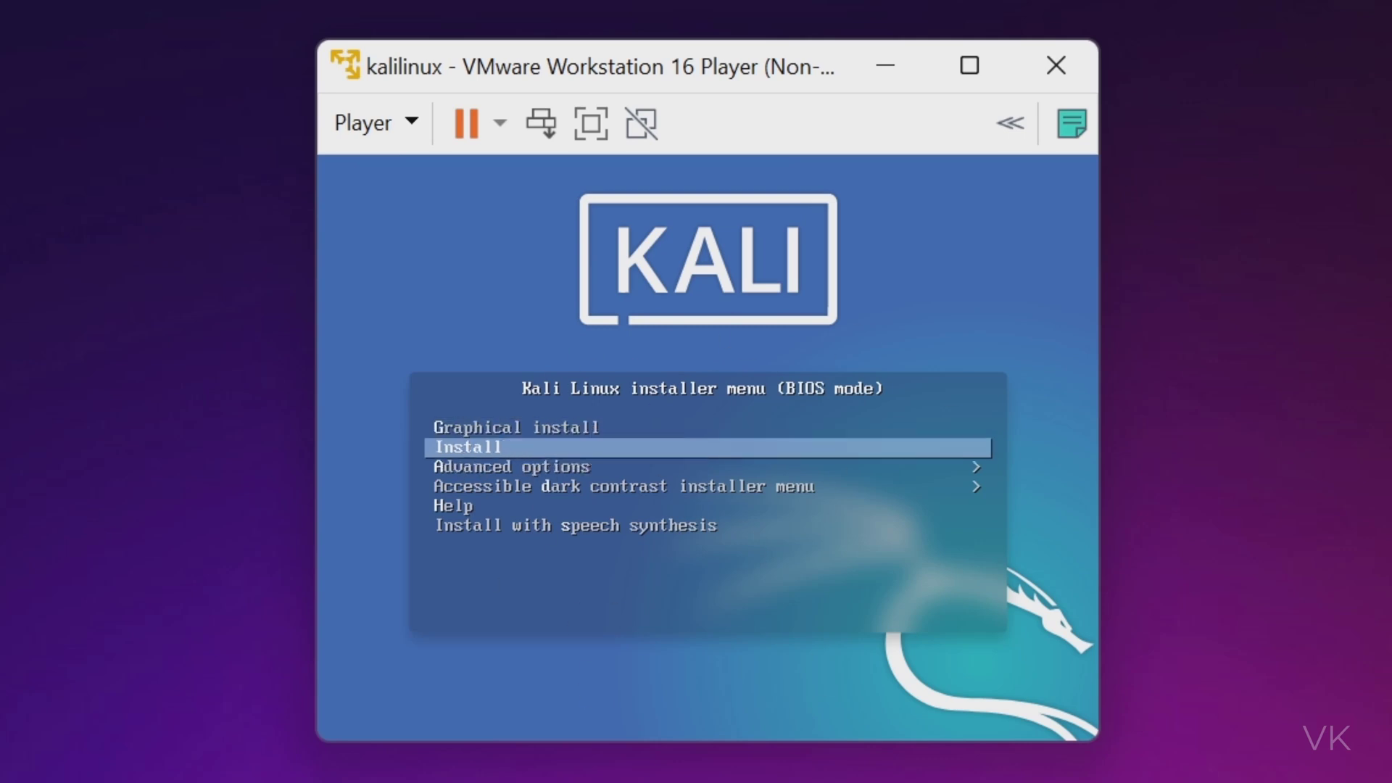
pyautogui.press('Up')
pyautogui.press('Down')
pyautogui.press('Up')
pyautogui.press('Down')
pyautogui.press('Up')
pyautogui.press('Down')
pyautogui.press('Up')
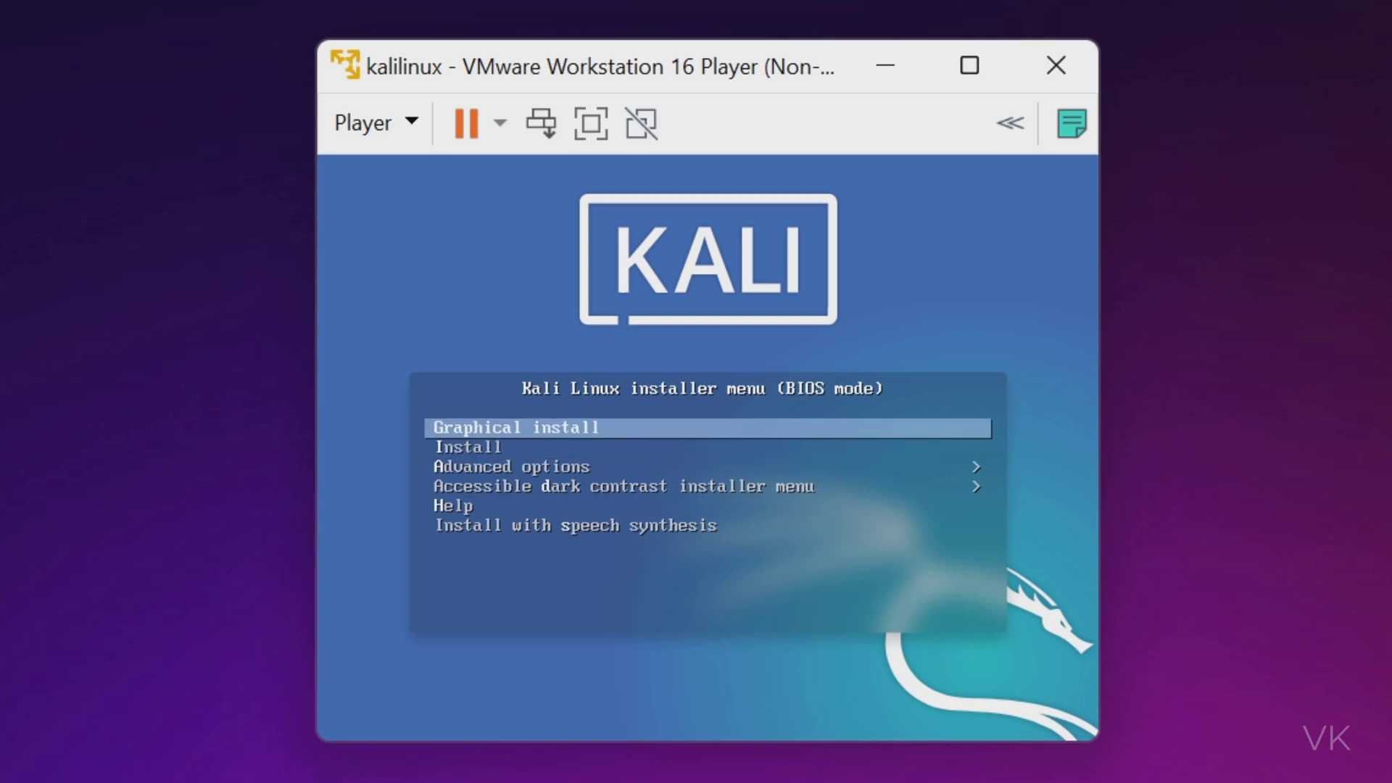
pyautogui.press('Return')
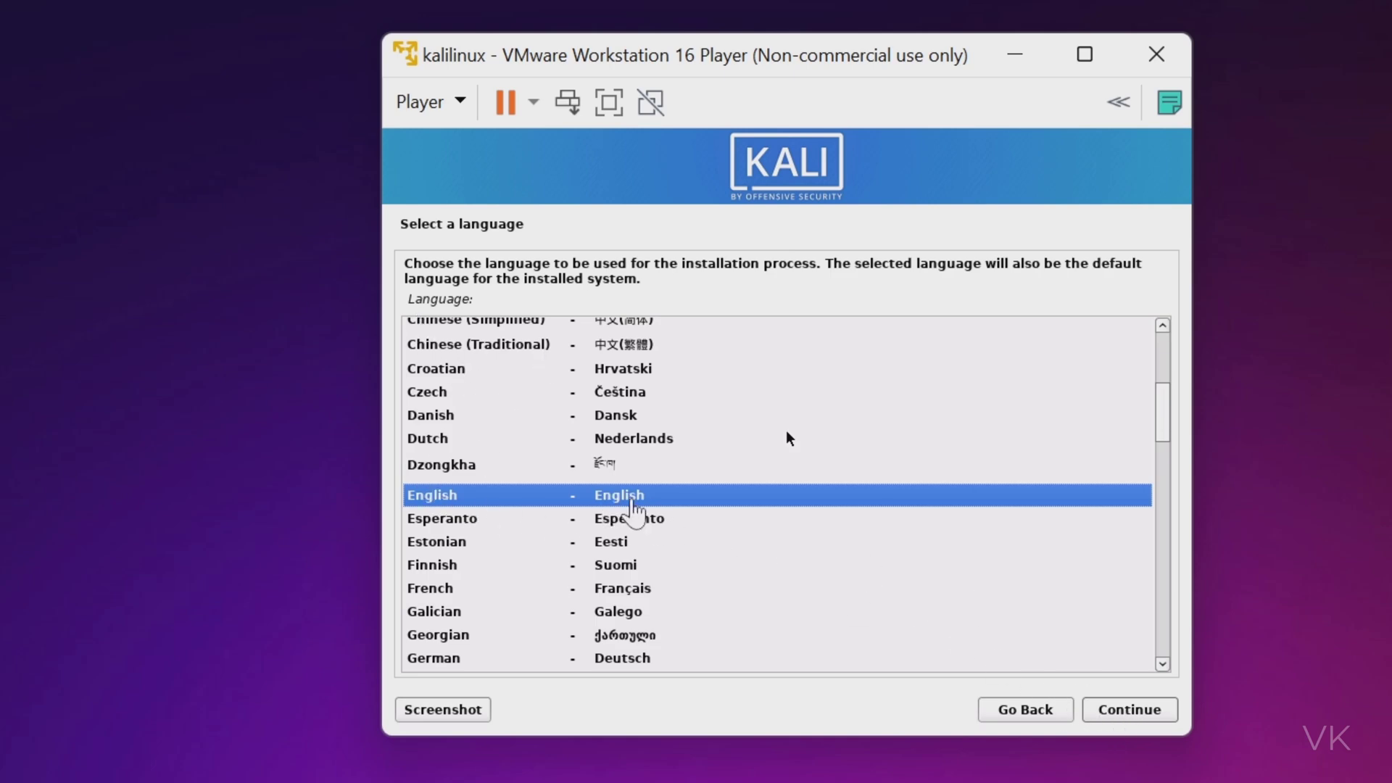
# Accept English language, United States location and the American English keymap.
pyautogui.click(1133, 712)
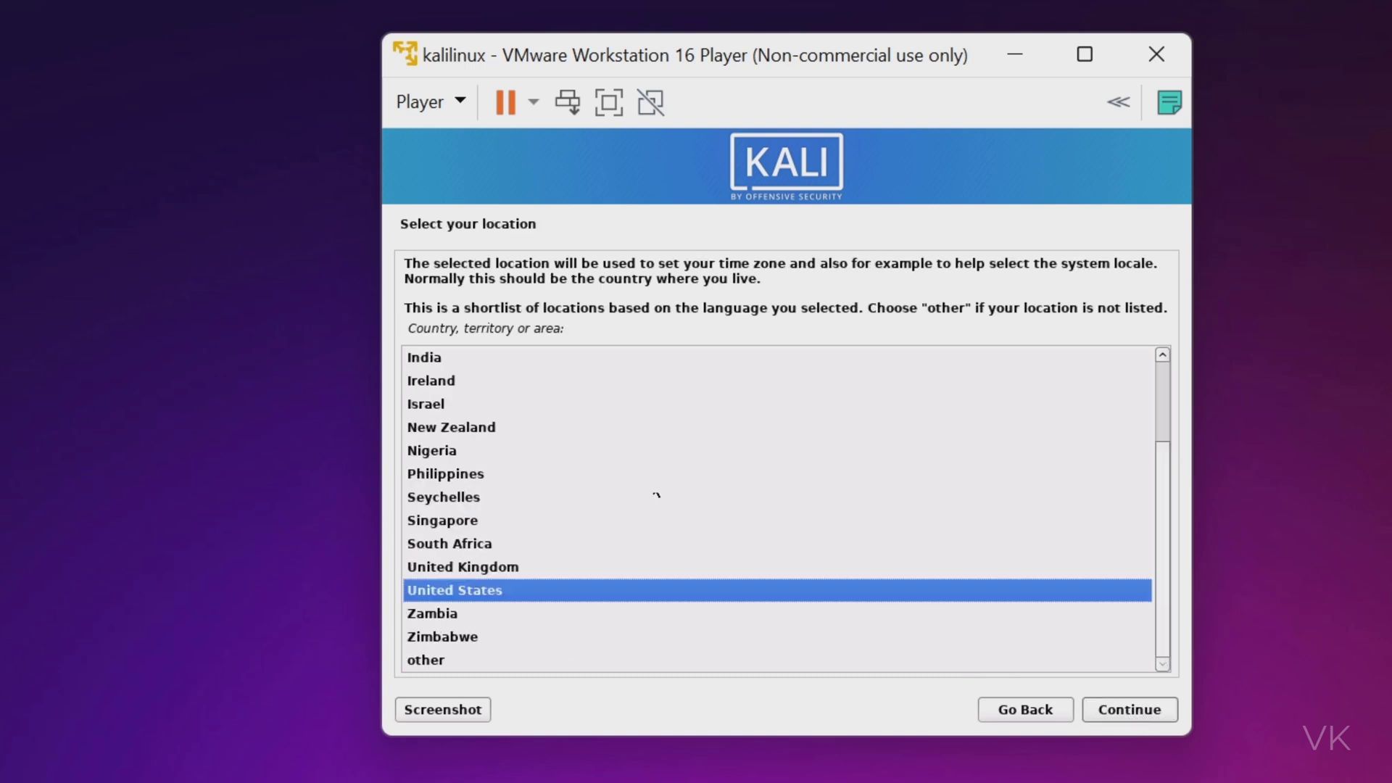
pyautogui.click(1124, 711)
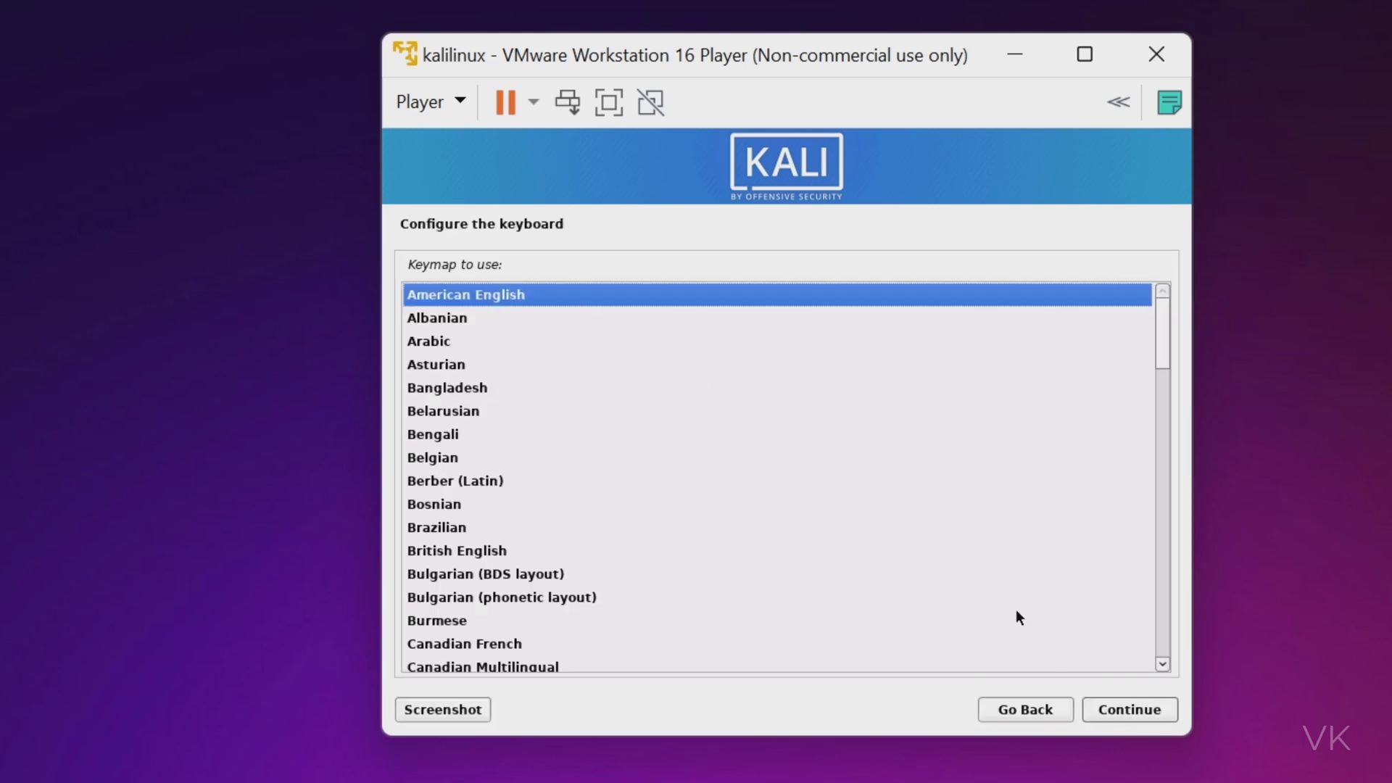
pyautogui.click(1135, 711)
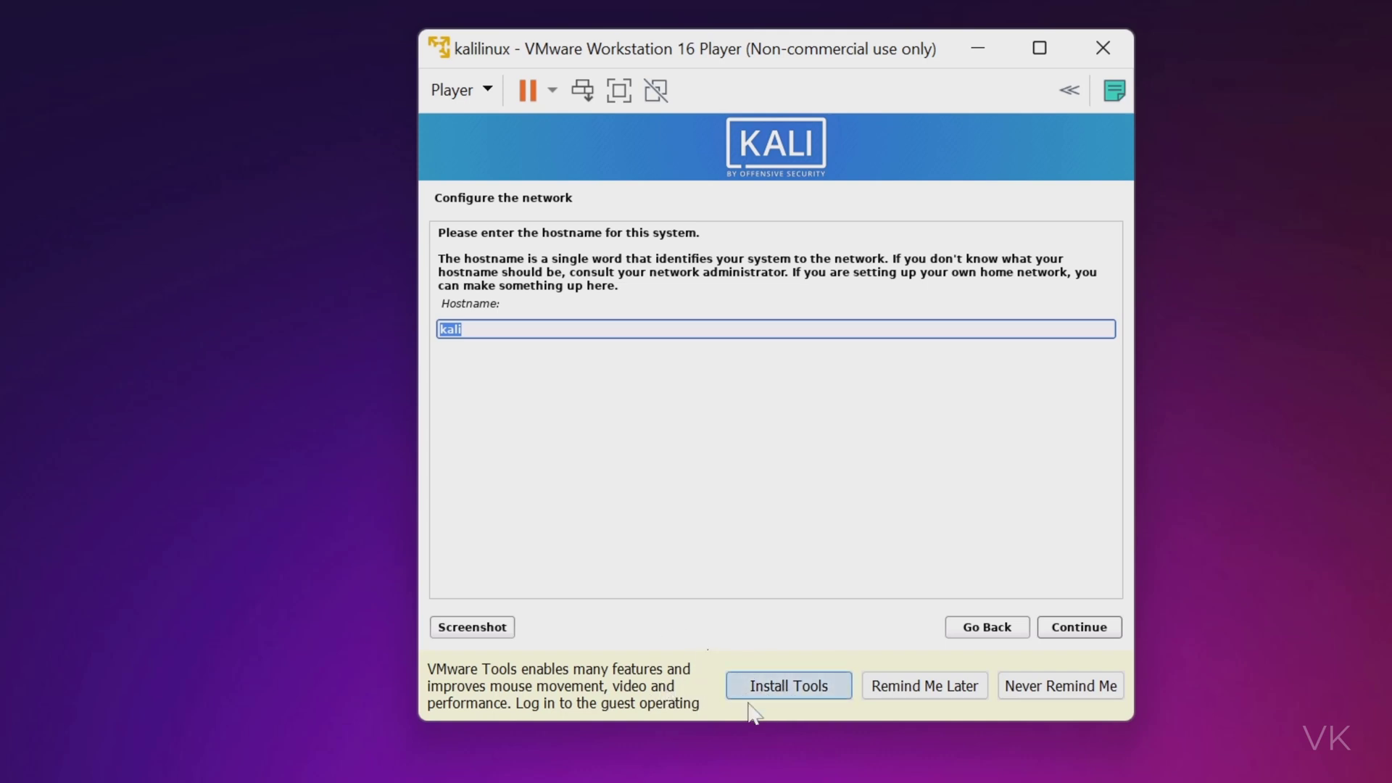
# Start the VMware Tools install, override the CD-ROM lock, and keep hostname kali with no domain.
pyautogui.click(787, 686)
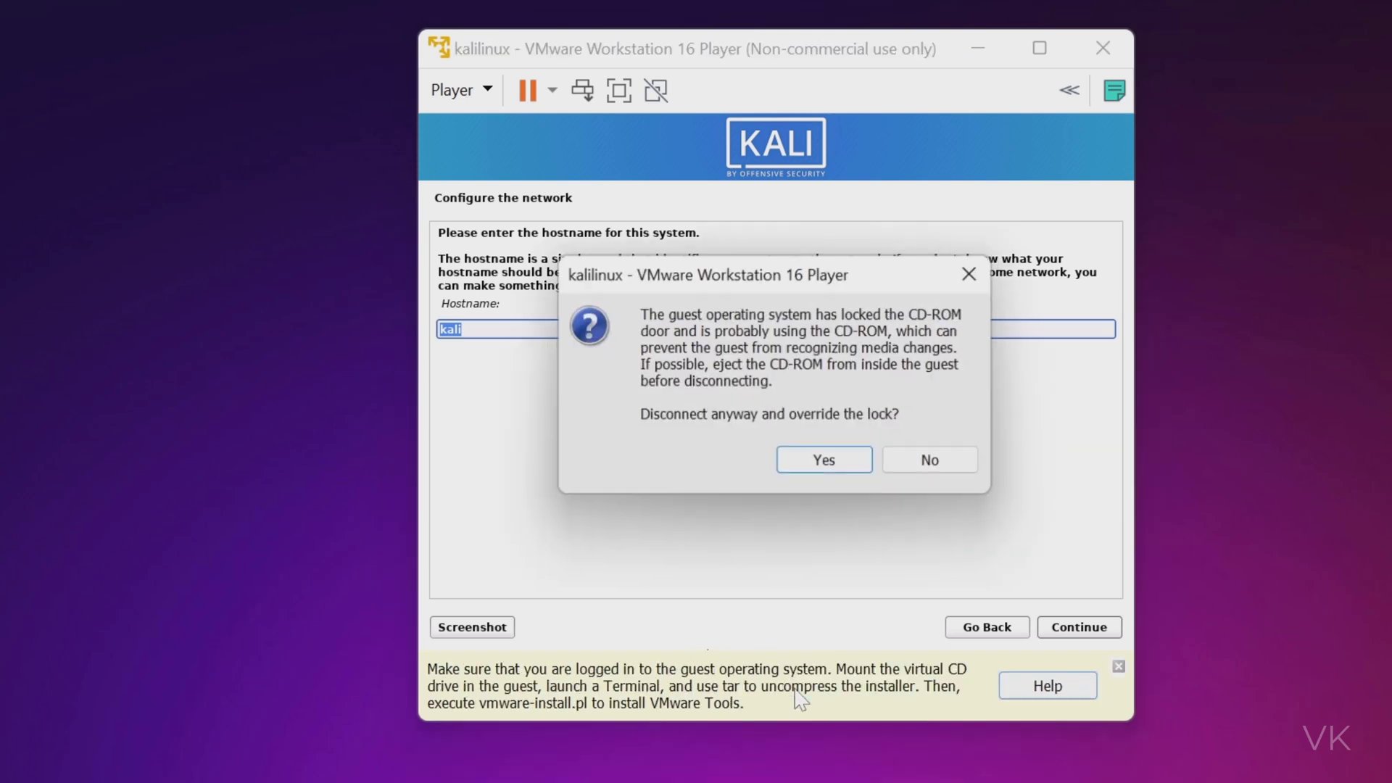
pyautogui.click(827, 464)
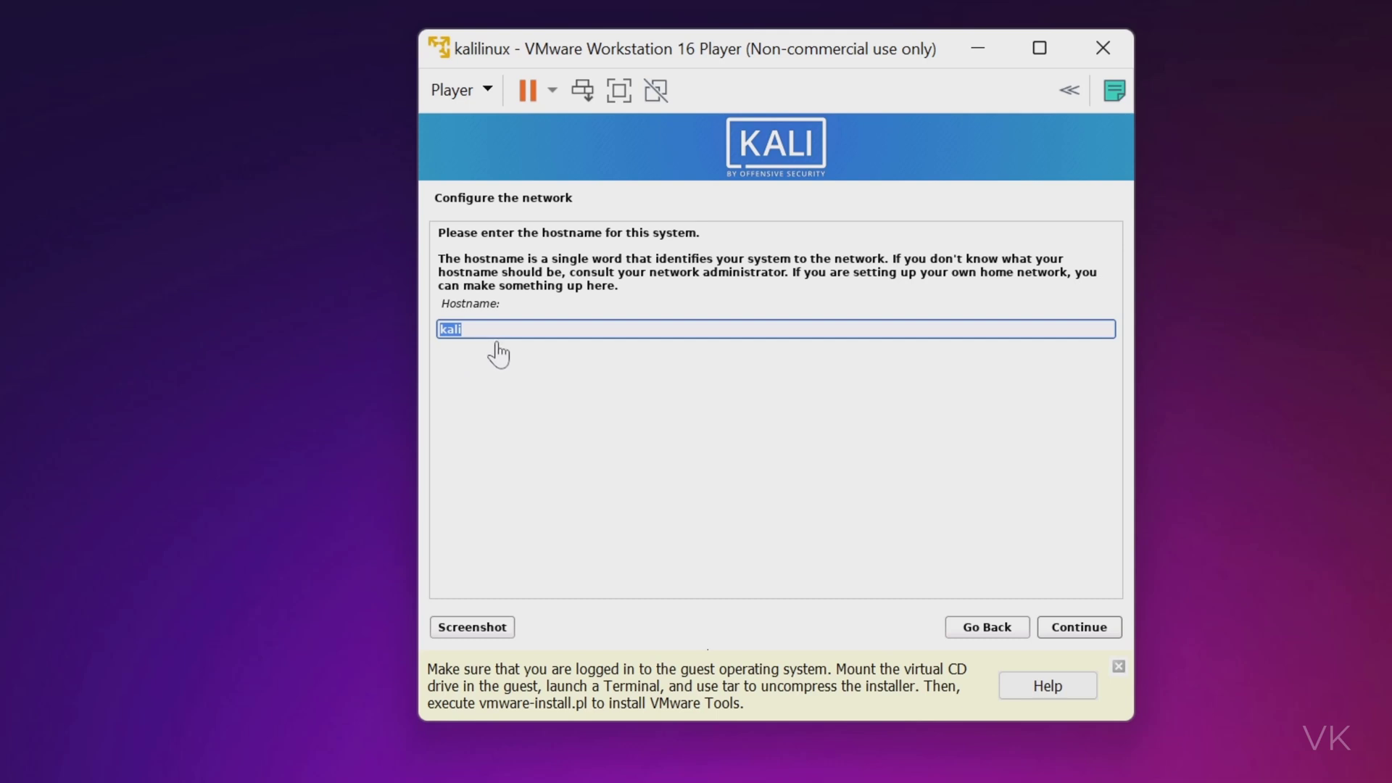
pyautogui.click(527, 330)
pyautogui.click(1077, 629)
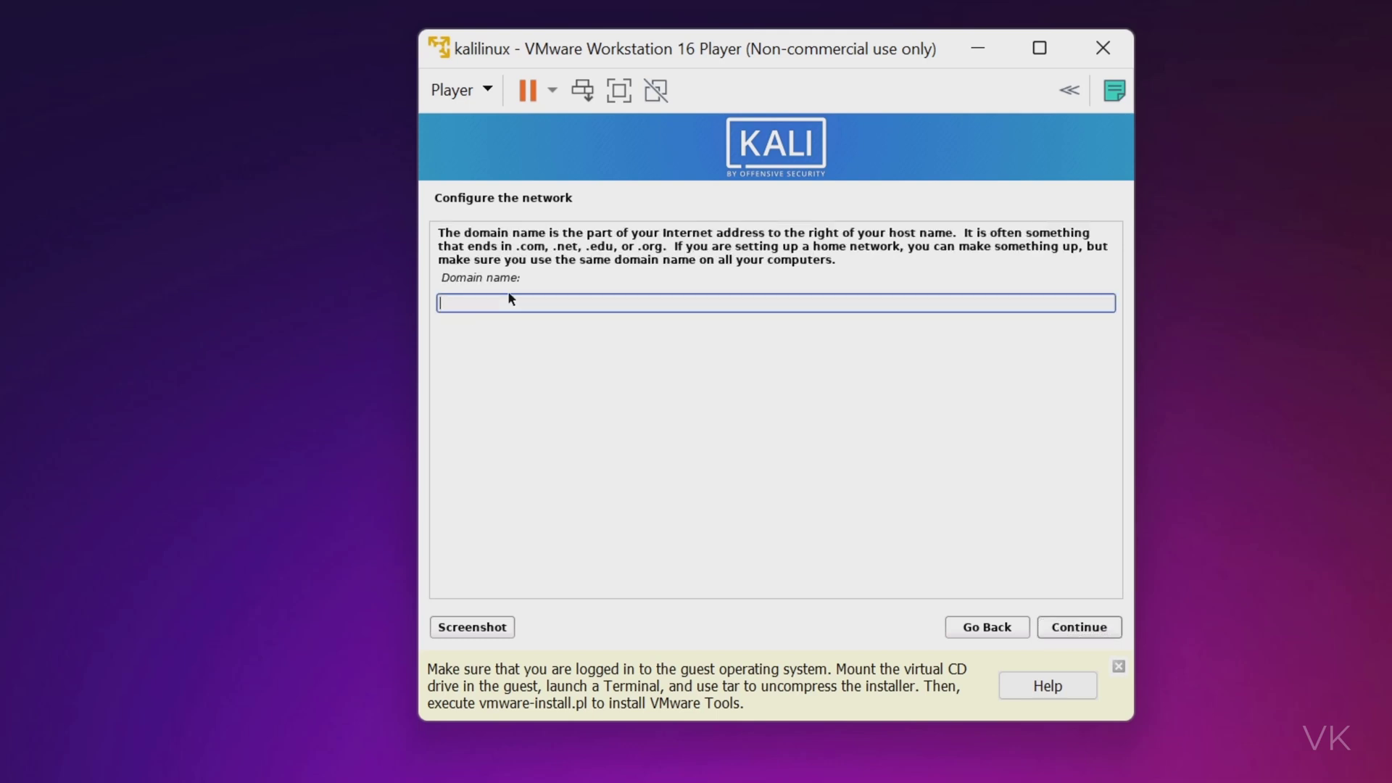
pyautogui.click(1086, 629)
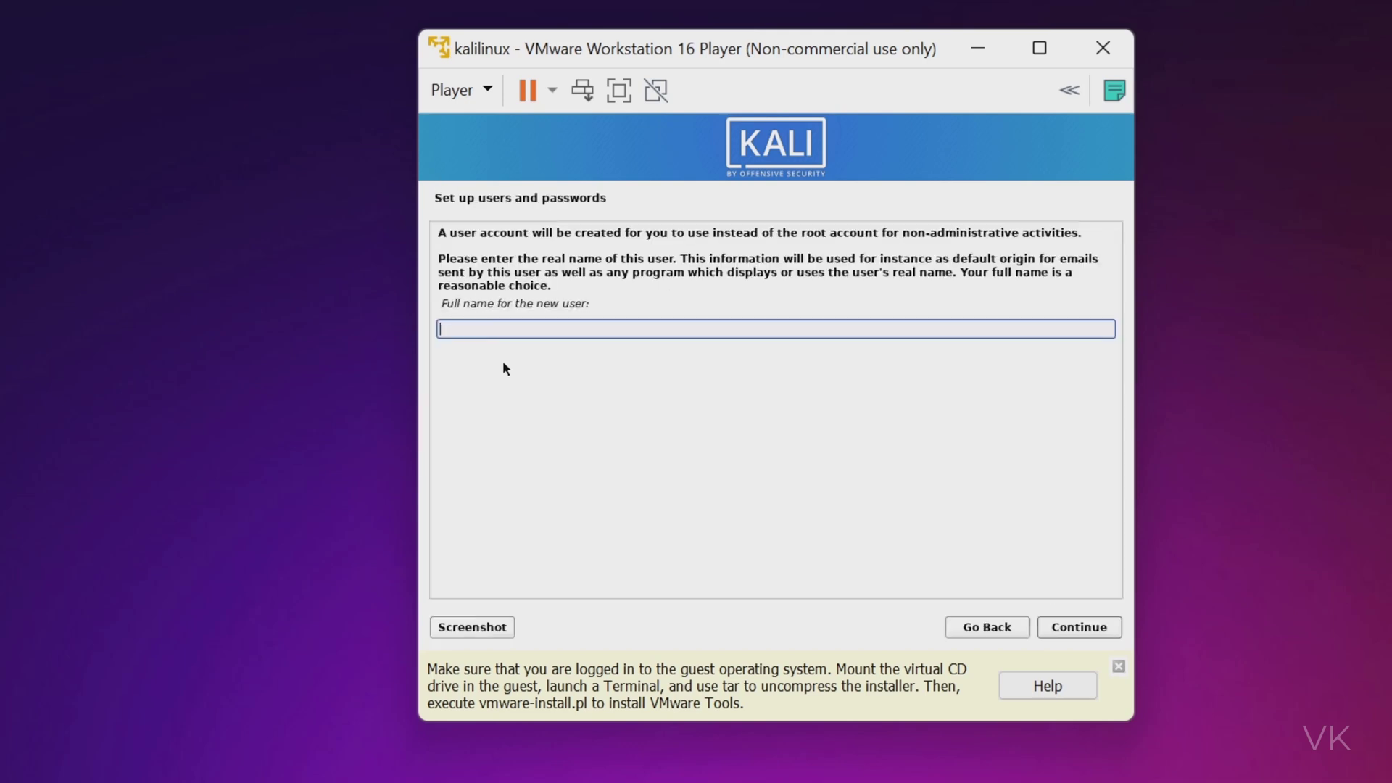
# Enter the new user's full name, accept the suggested username, and type the account password.
pyautogui.write('vk')
pyautogui.click(1065, 634)
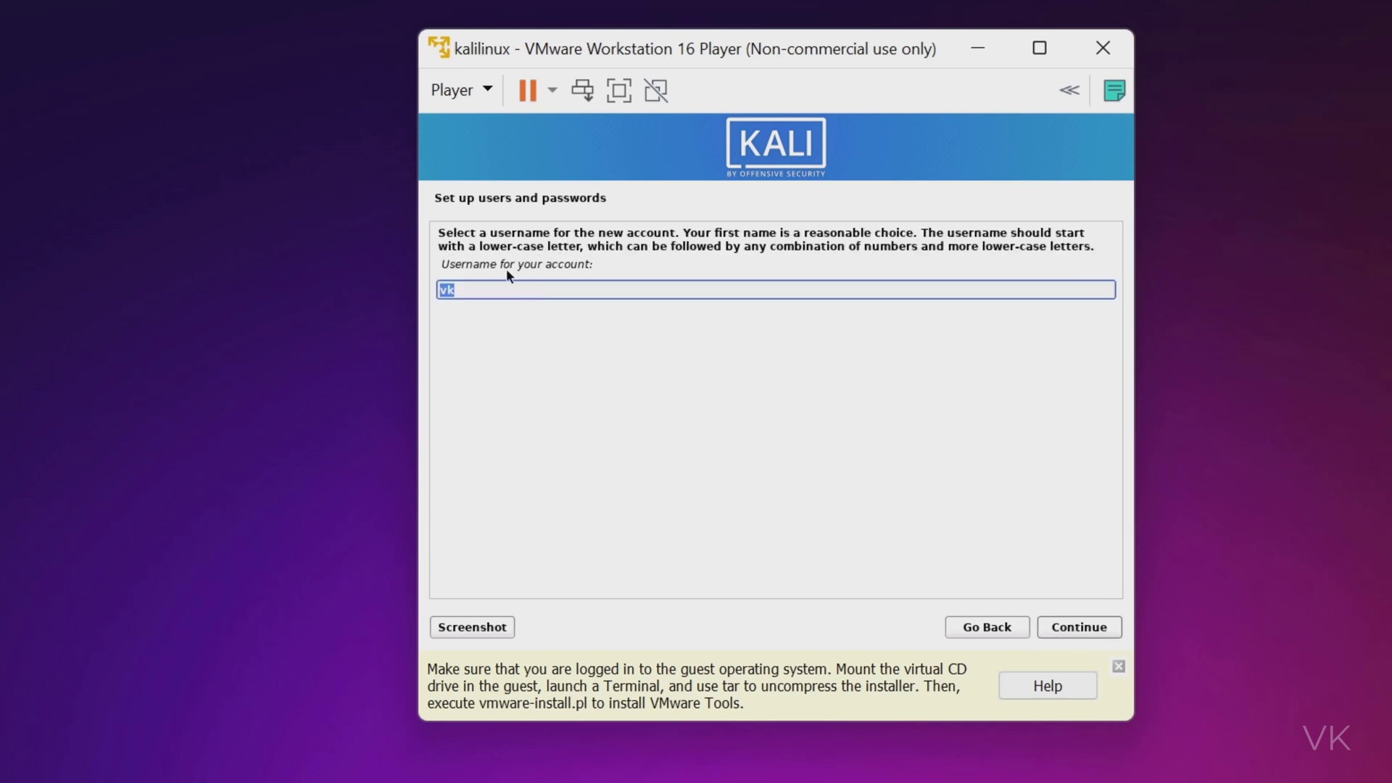
pyautogui.click(1084, 628)
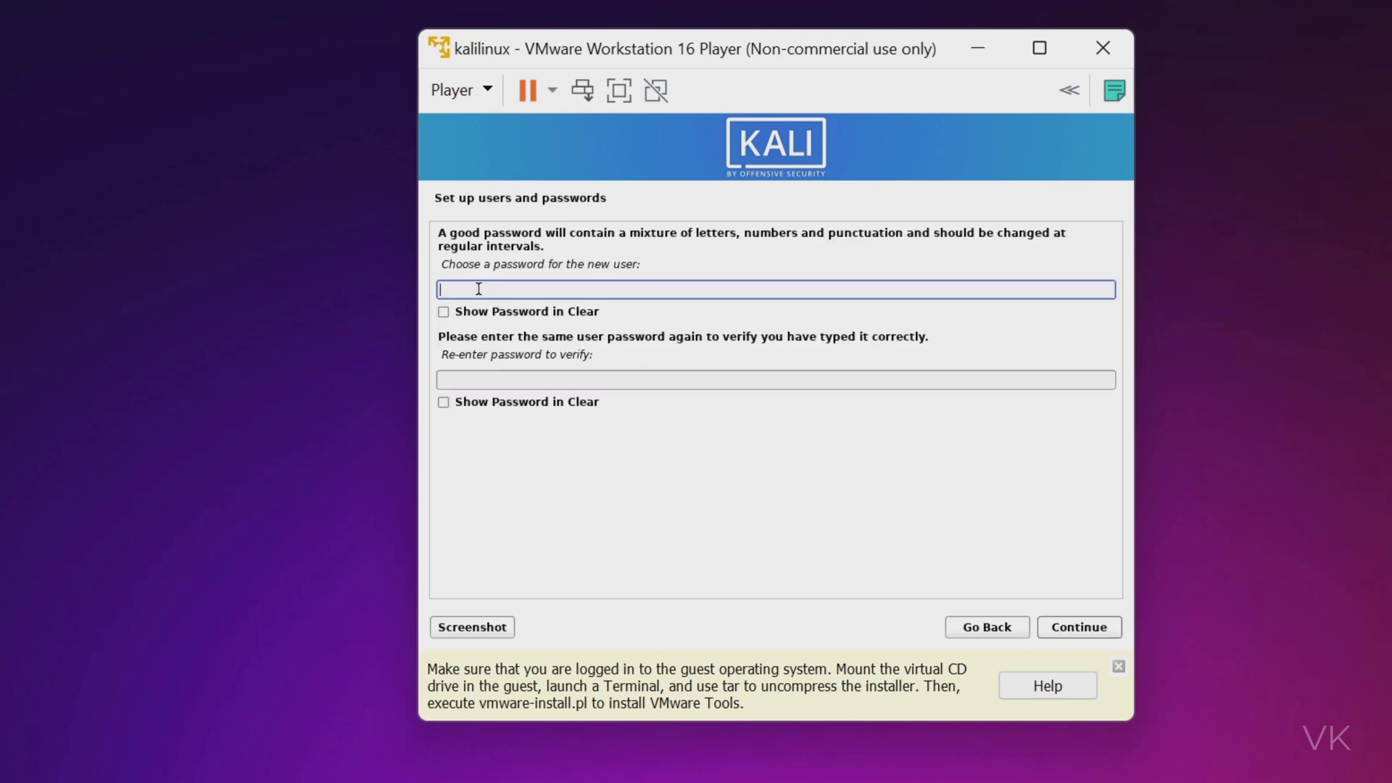
pyautogui.write('ka')
pyautogui.click(531, 381)
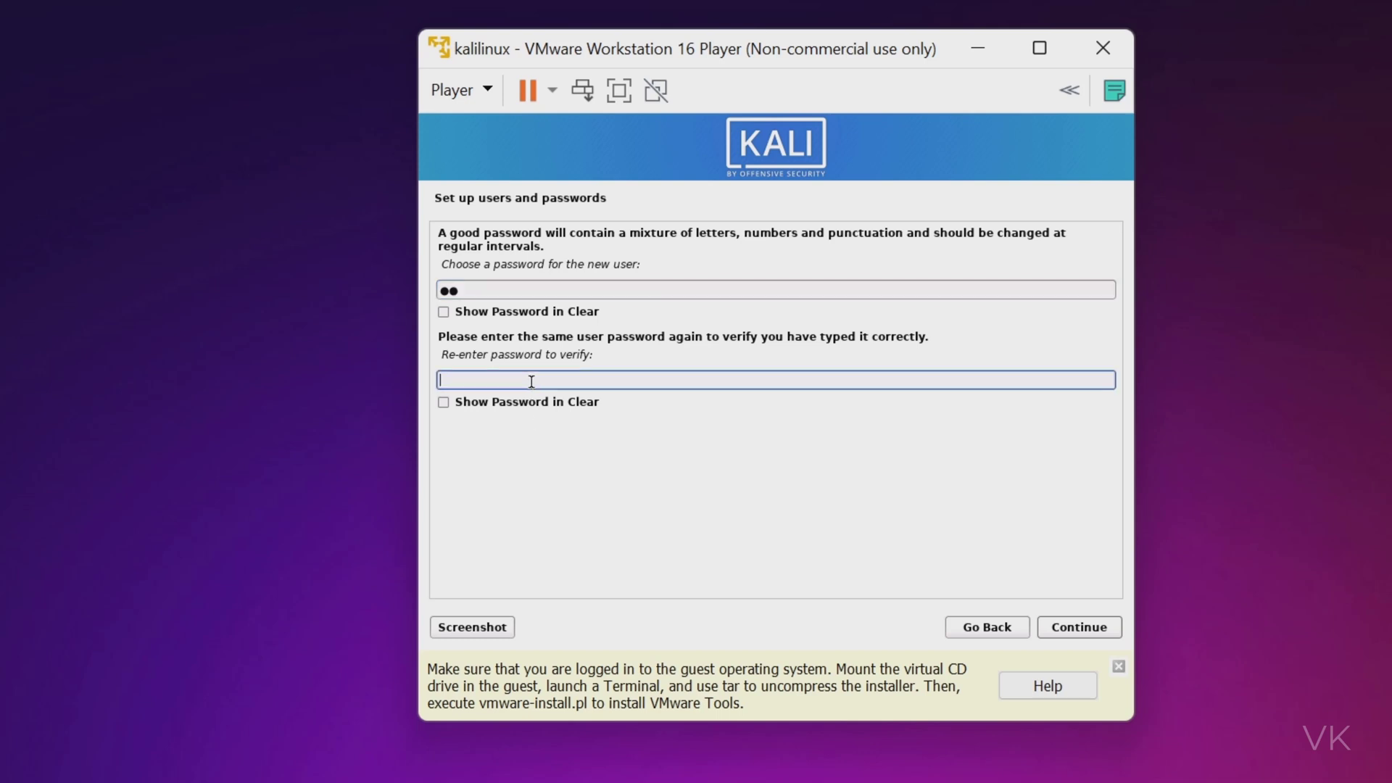
# Confirm the password, pick Central time zone, and use guided whole-disk partitioning on the SCSI3 disk.
pyautogui.write('ka')
pyautogui.click(1093, 634)
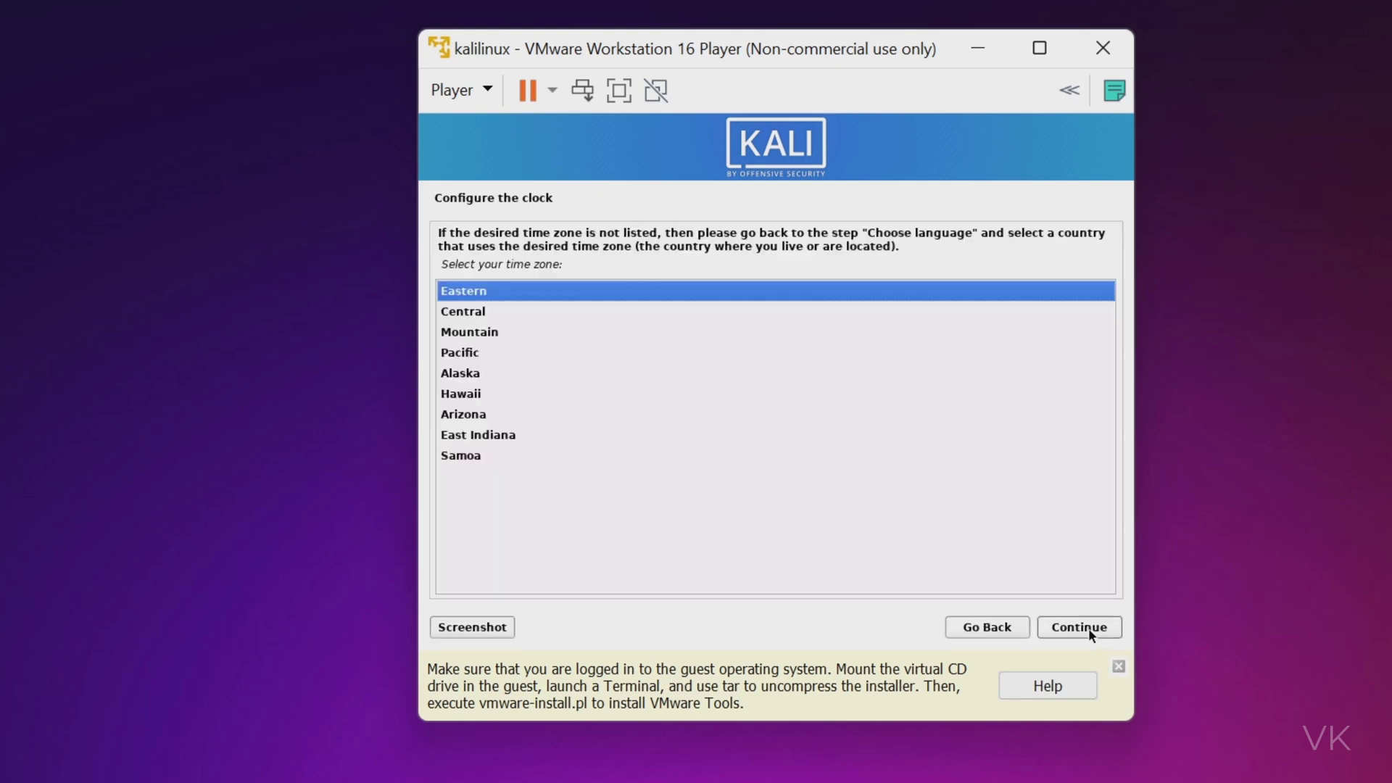
pyautogui.click(469, 316)
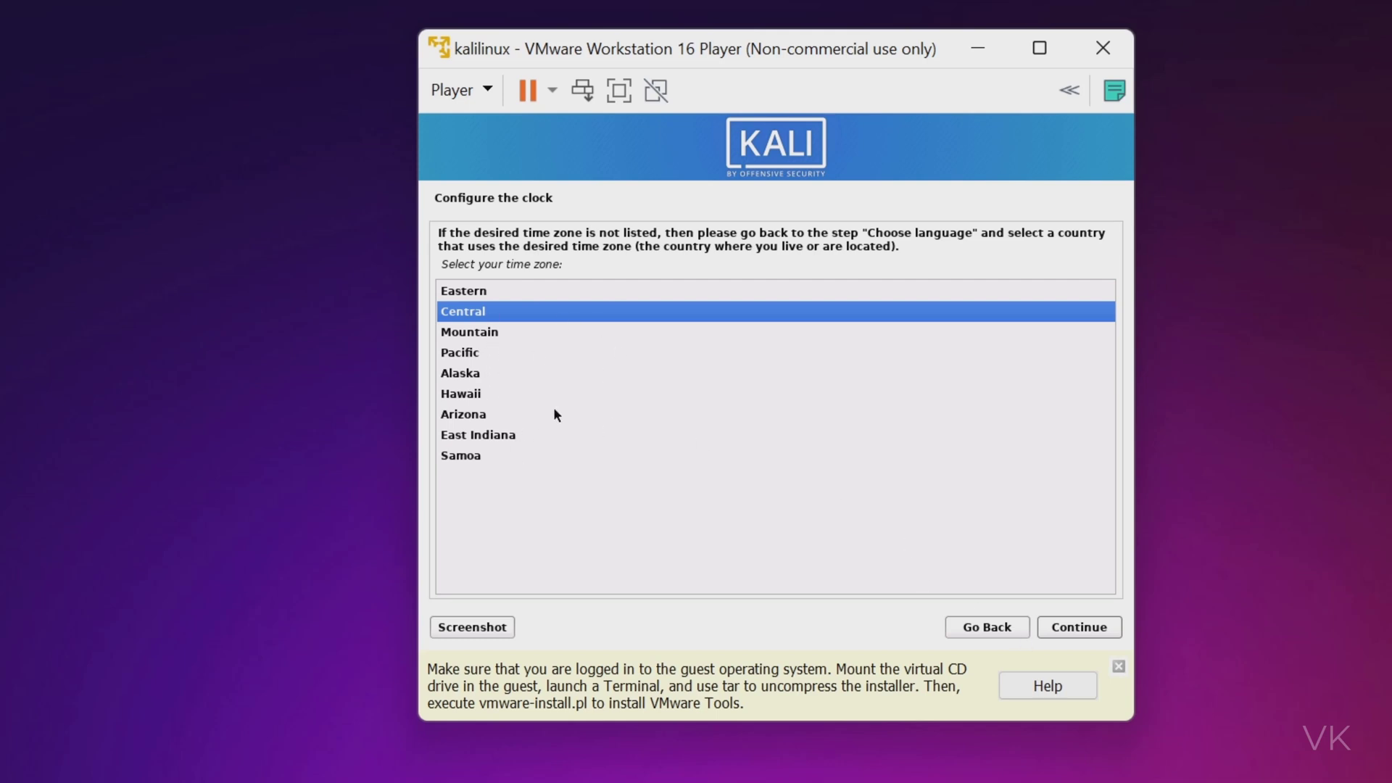
pyautogui.click(1091, 628)
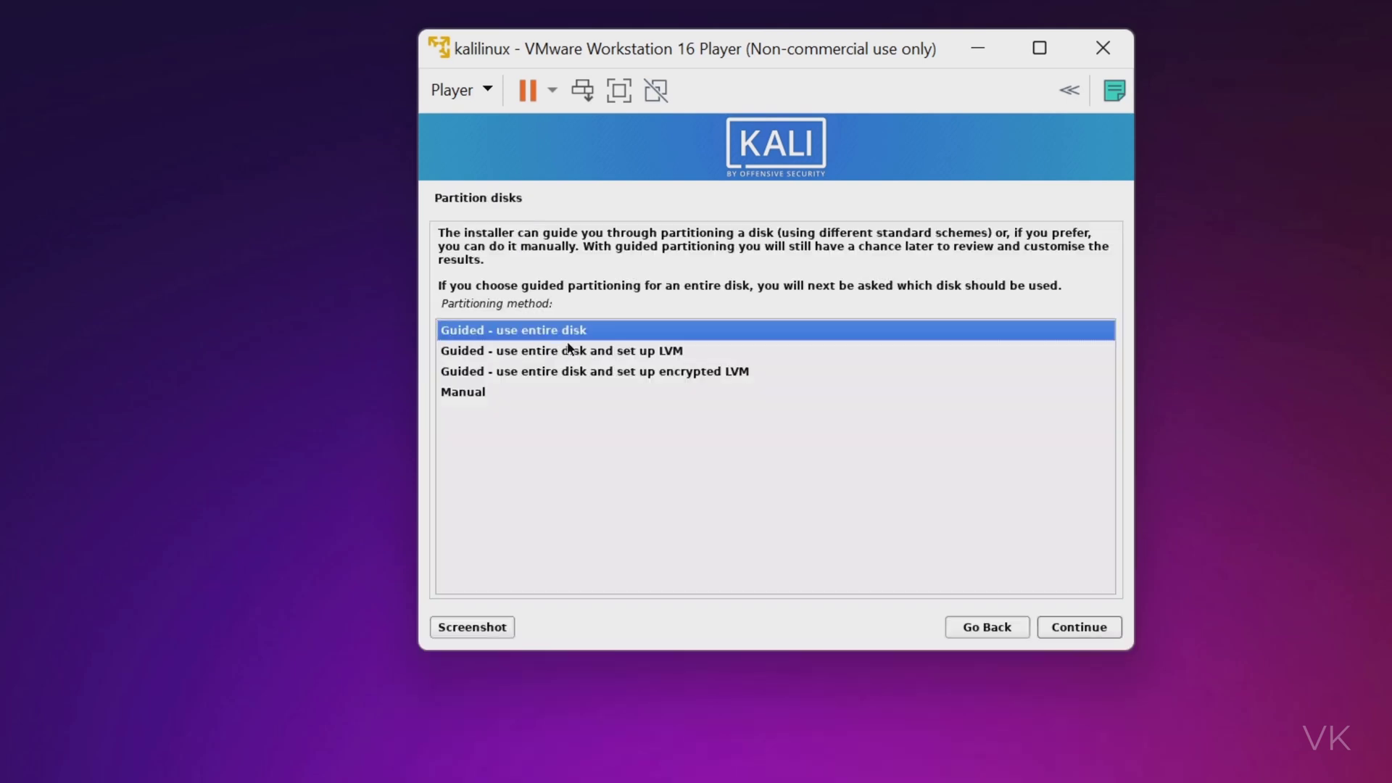
pyautogui.click(1078, 635)
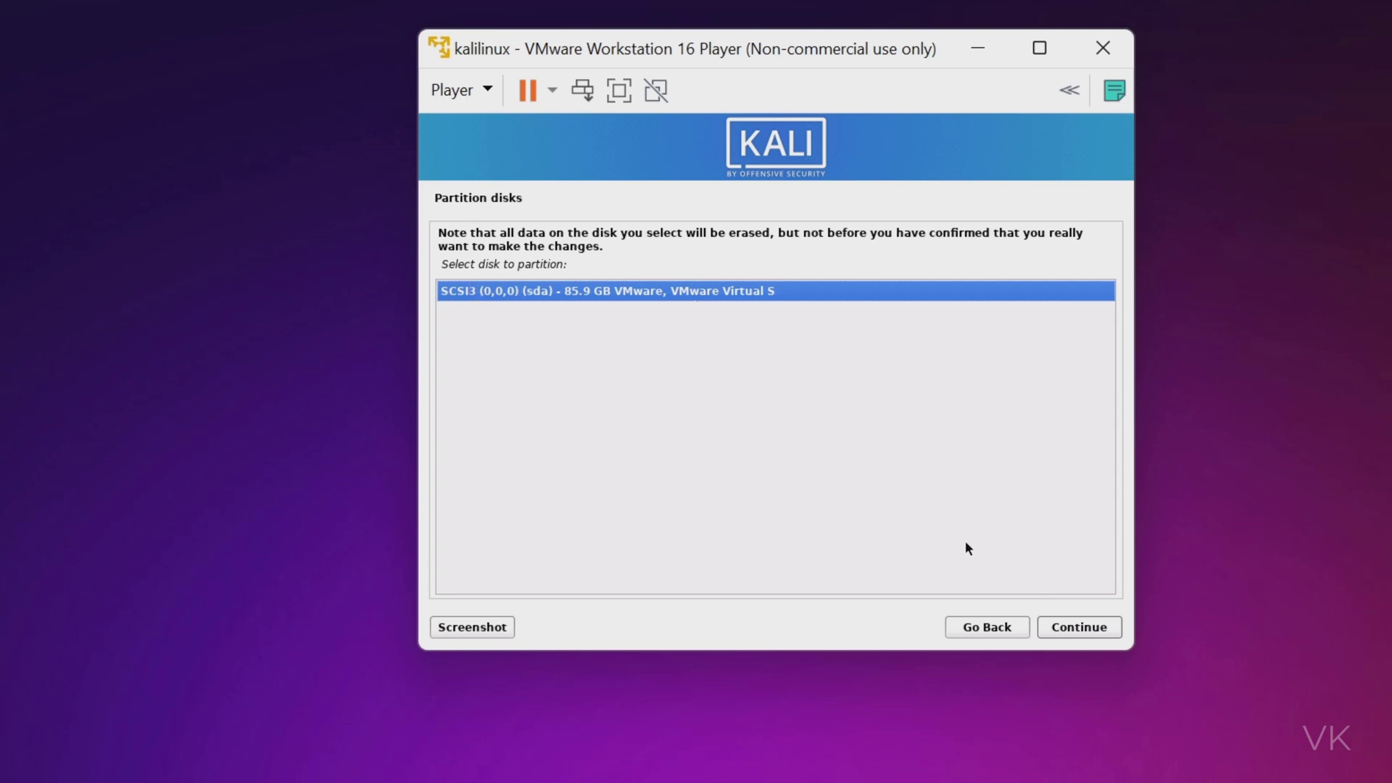
pyautogui.click(1081, 628)
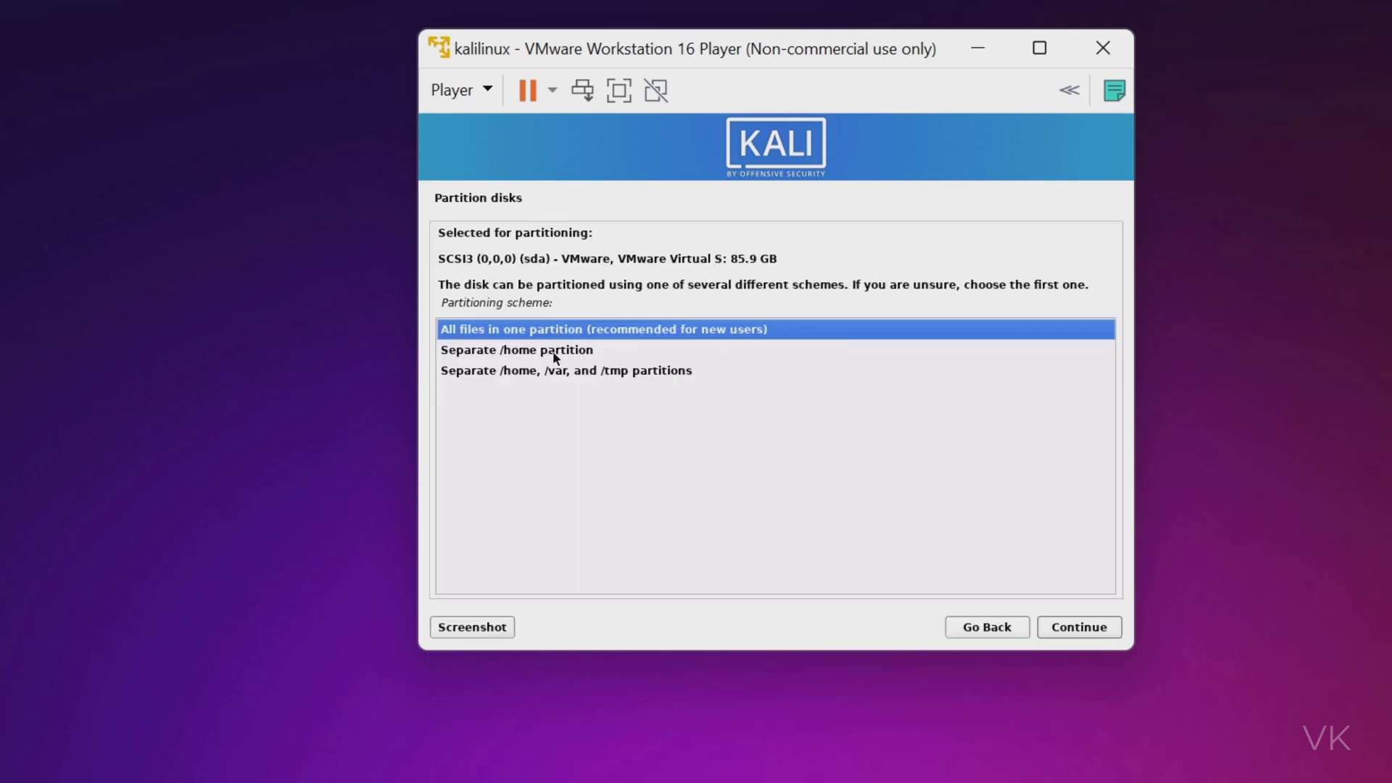
# Keep all files in one partition, finish partitioning and write the changes to disk.
pyautogui.click(1089, 628)
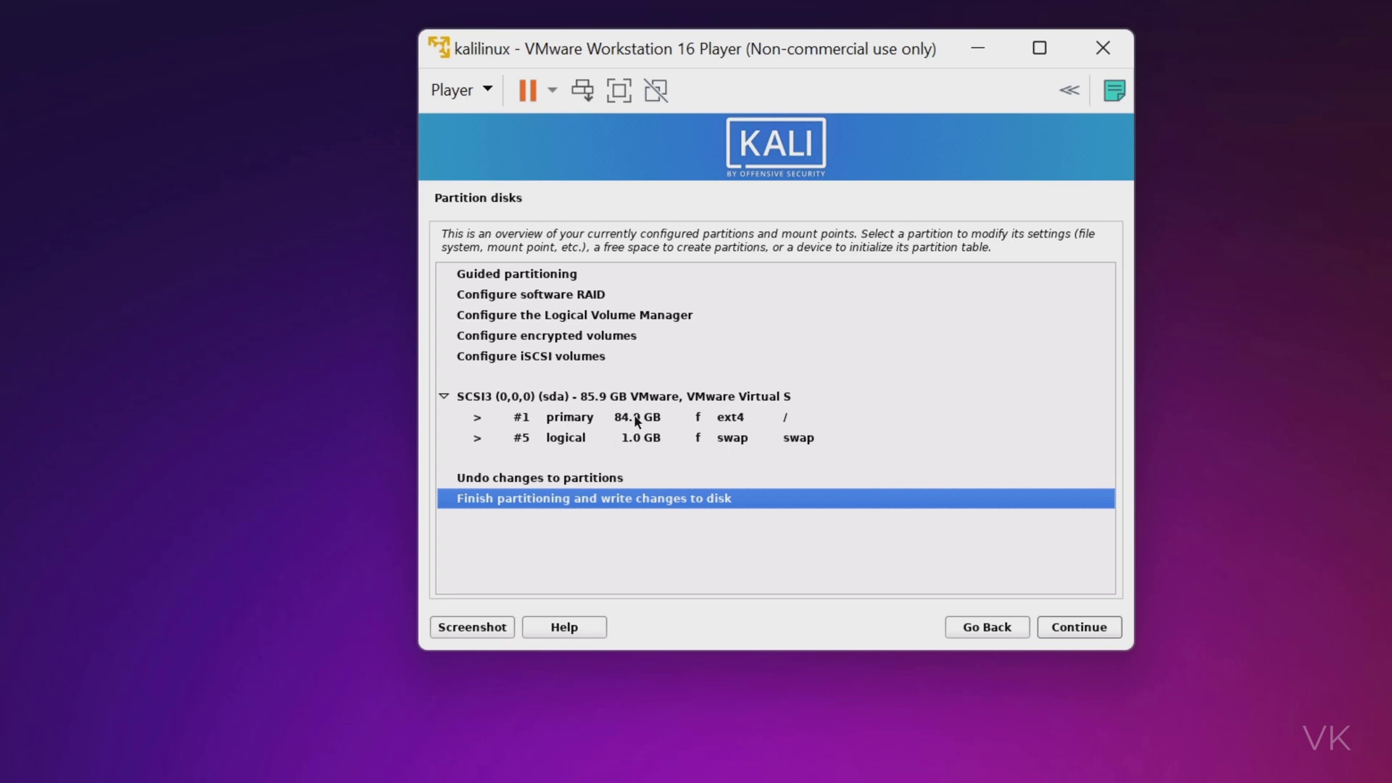
pyautogui.click(1069, 628)
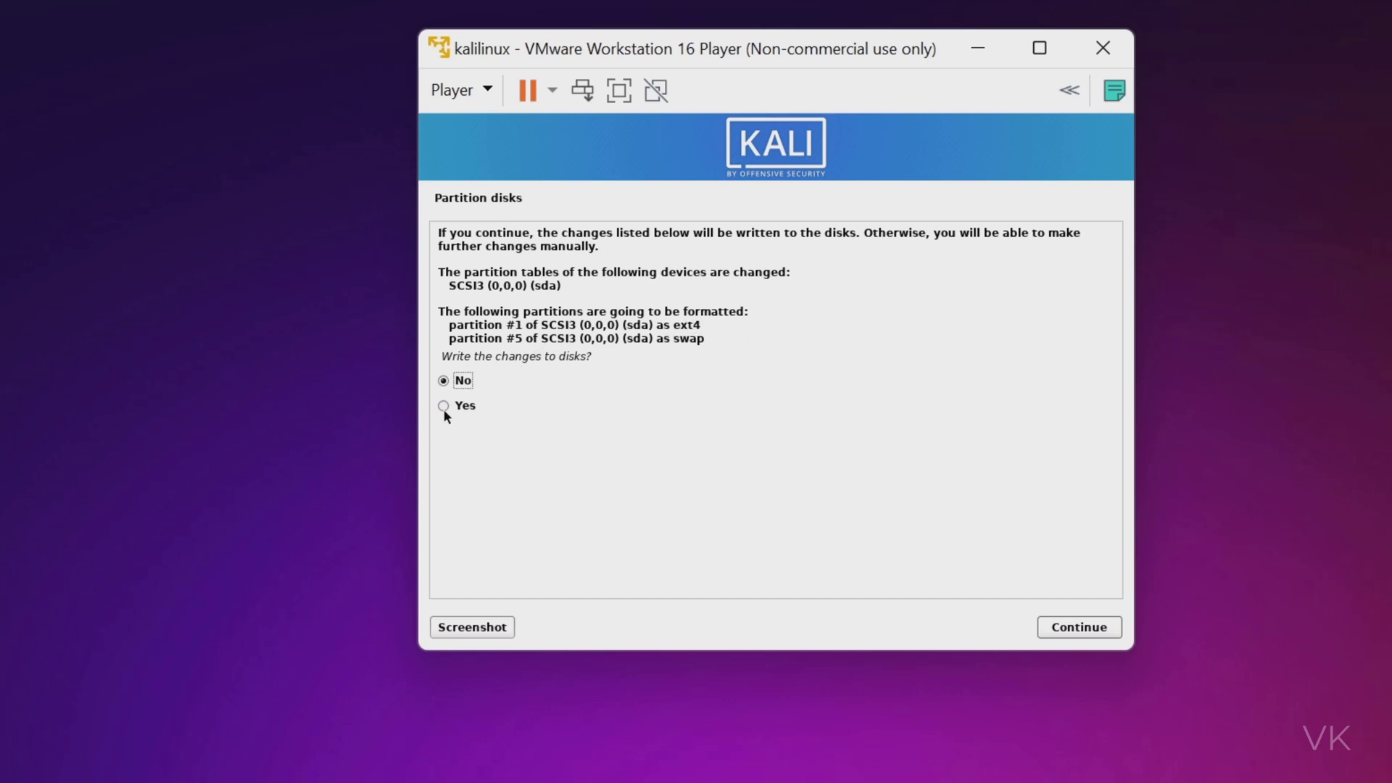
pyautogui.click(1071, 629)
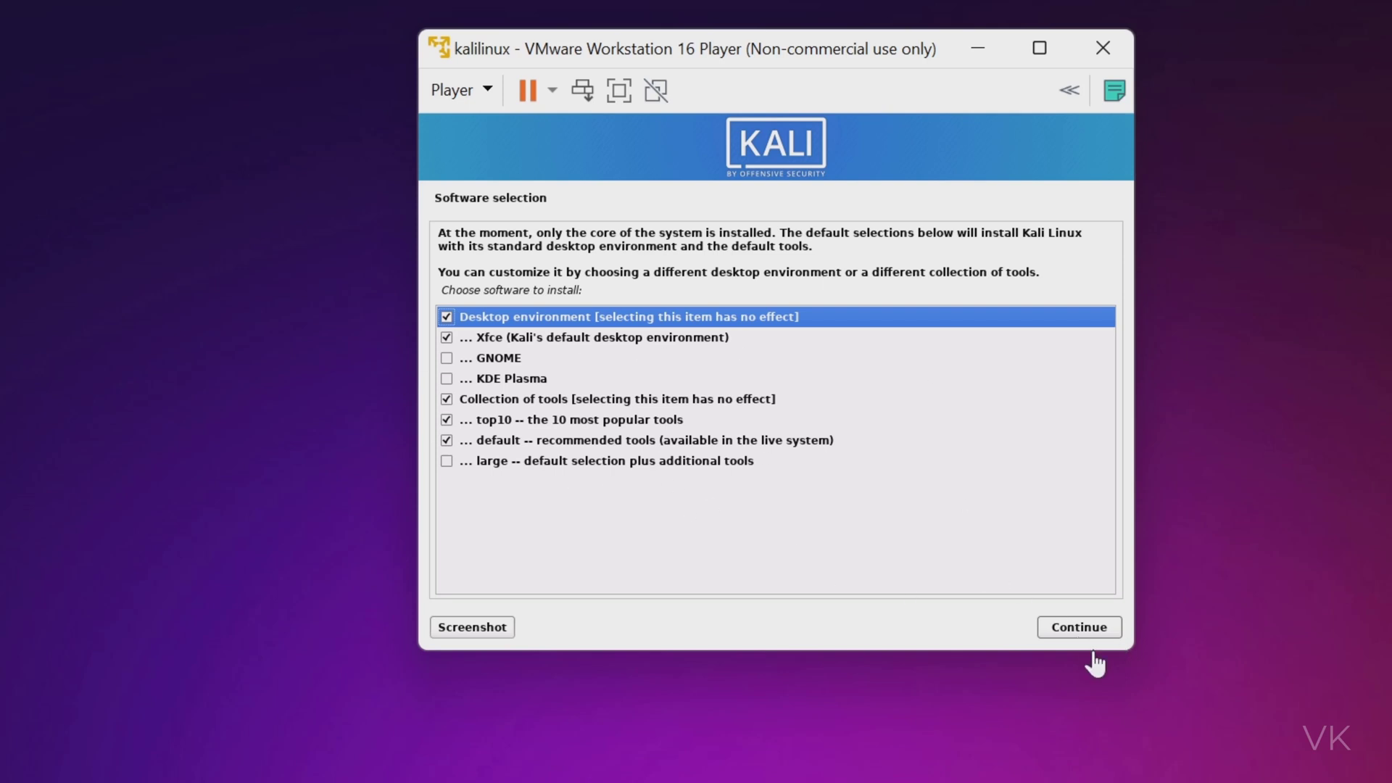
# Install the default desktop and tools selection, then install GRUB onto /dev/sda.
pyautogui.click(1092, 628)
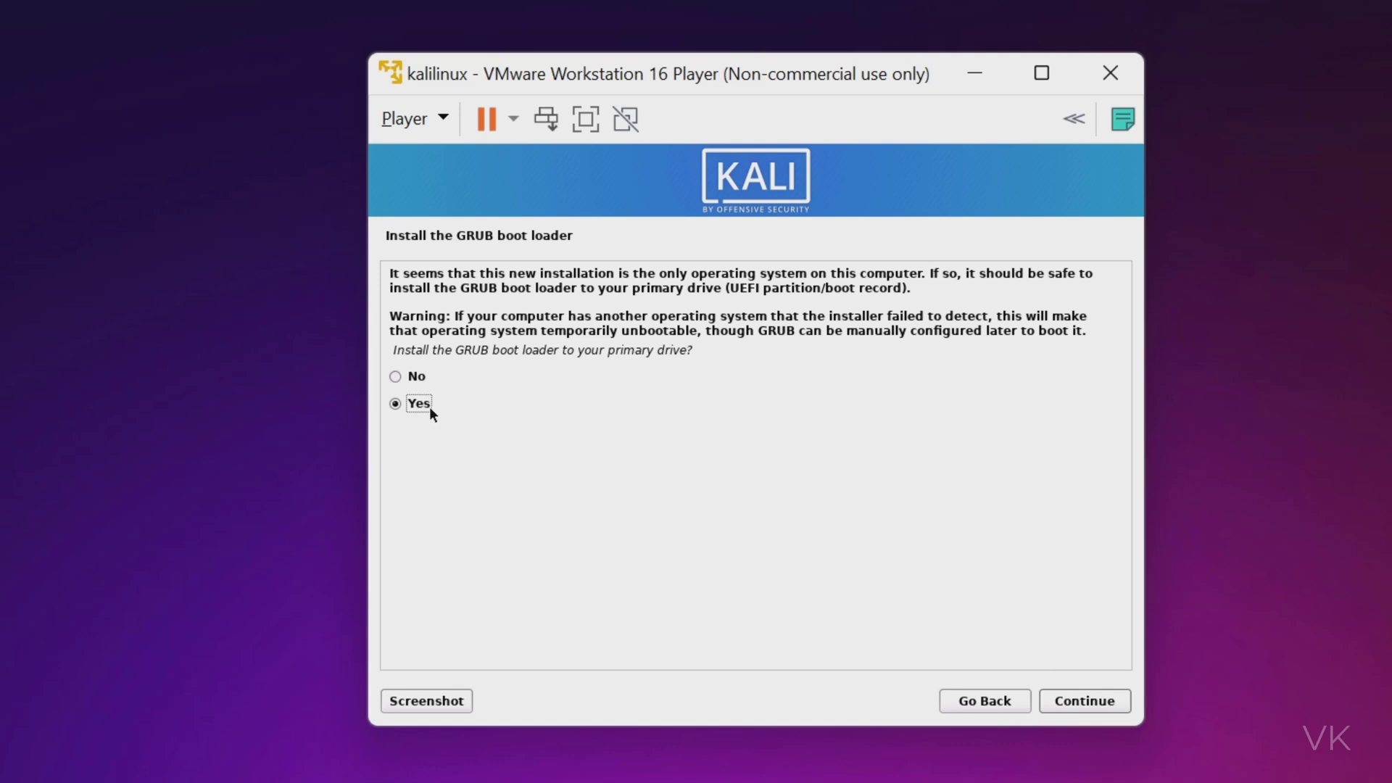
pyautogui.click(1091, 703)
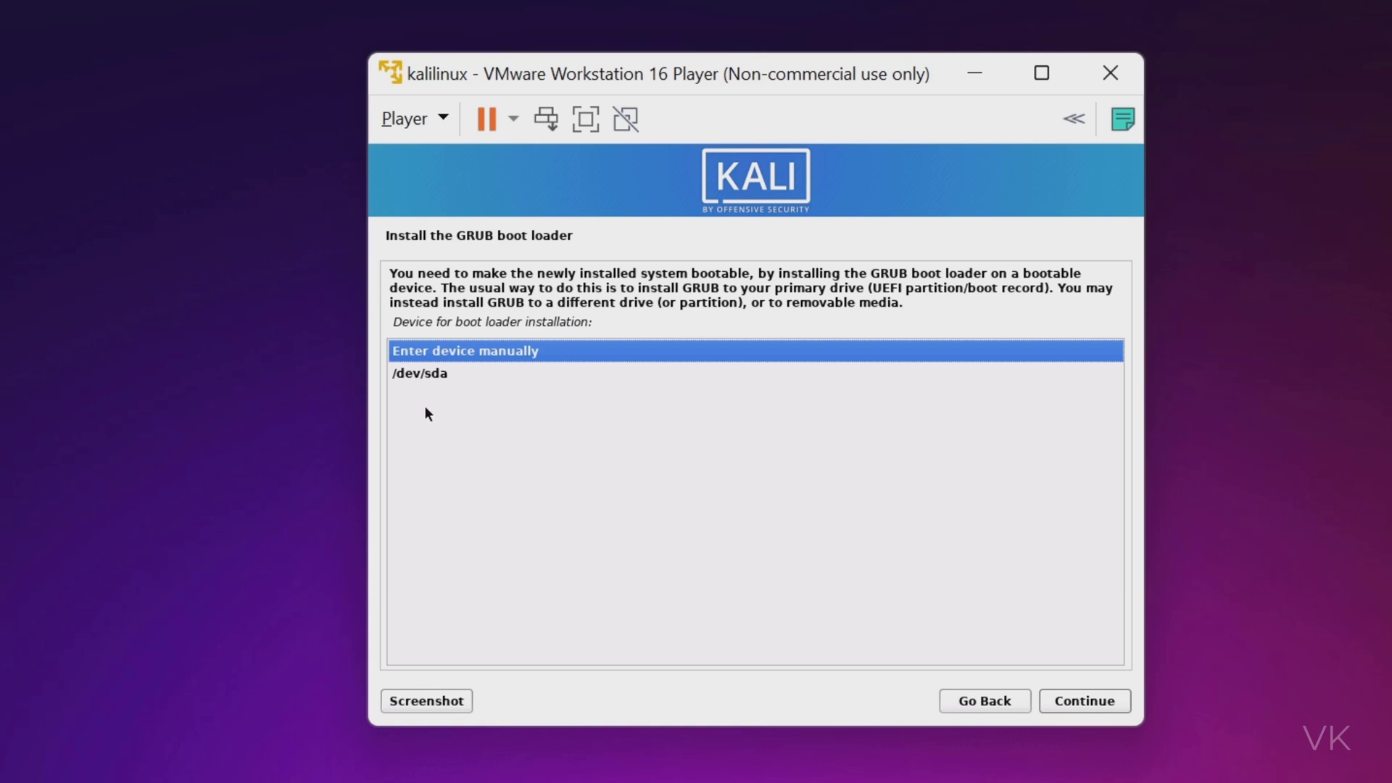
pyautogui.click(433, 373)
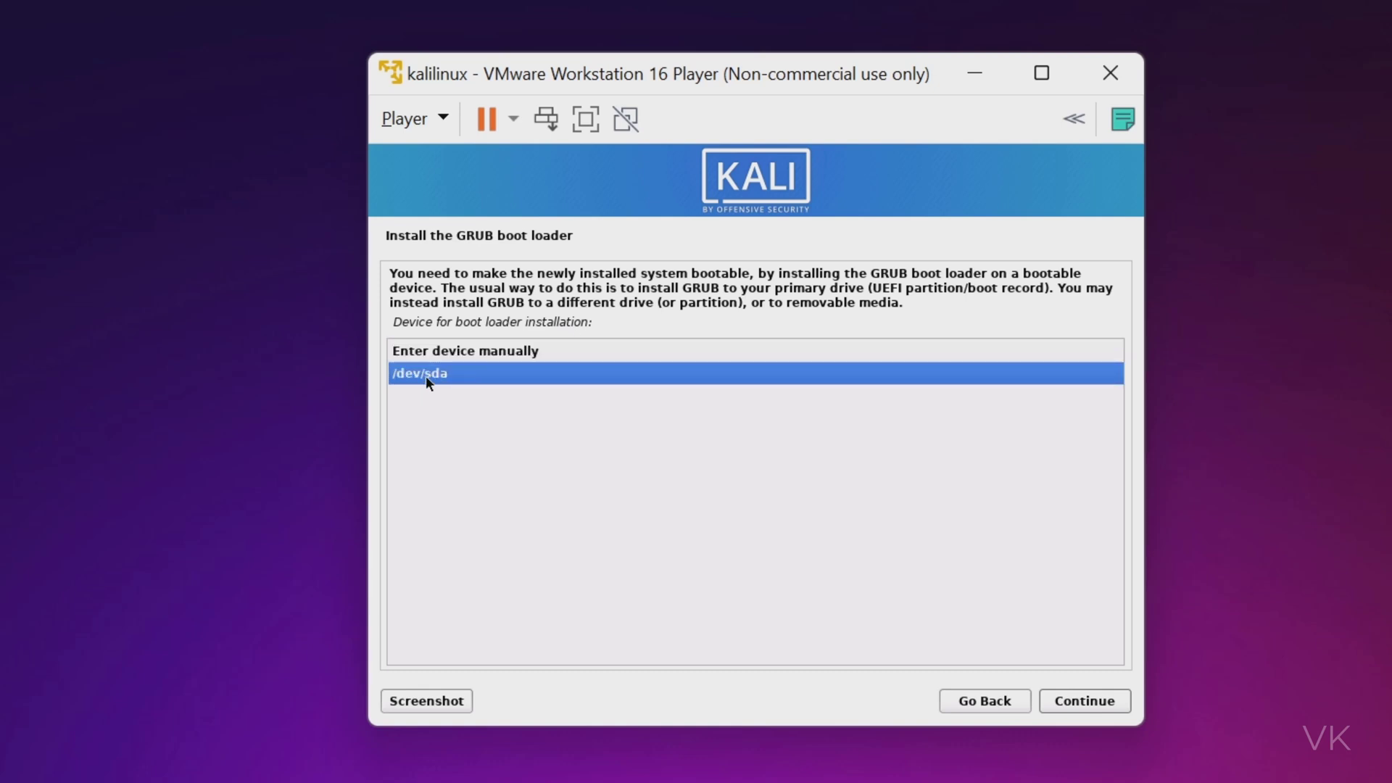
pyautogui.click(1087, 701)
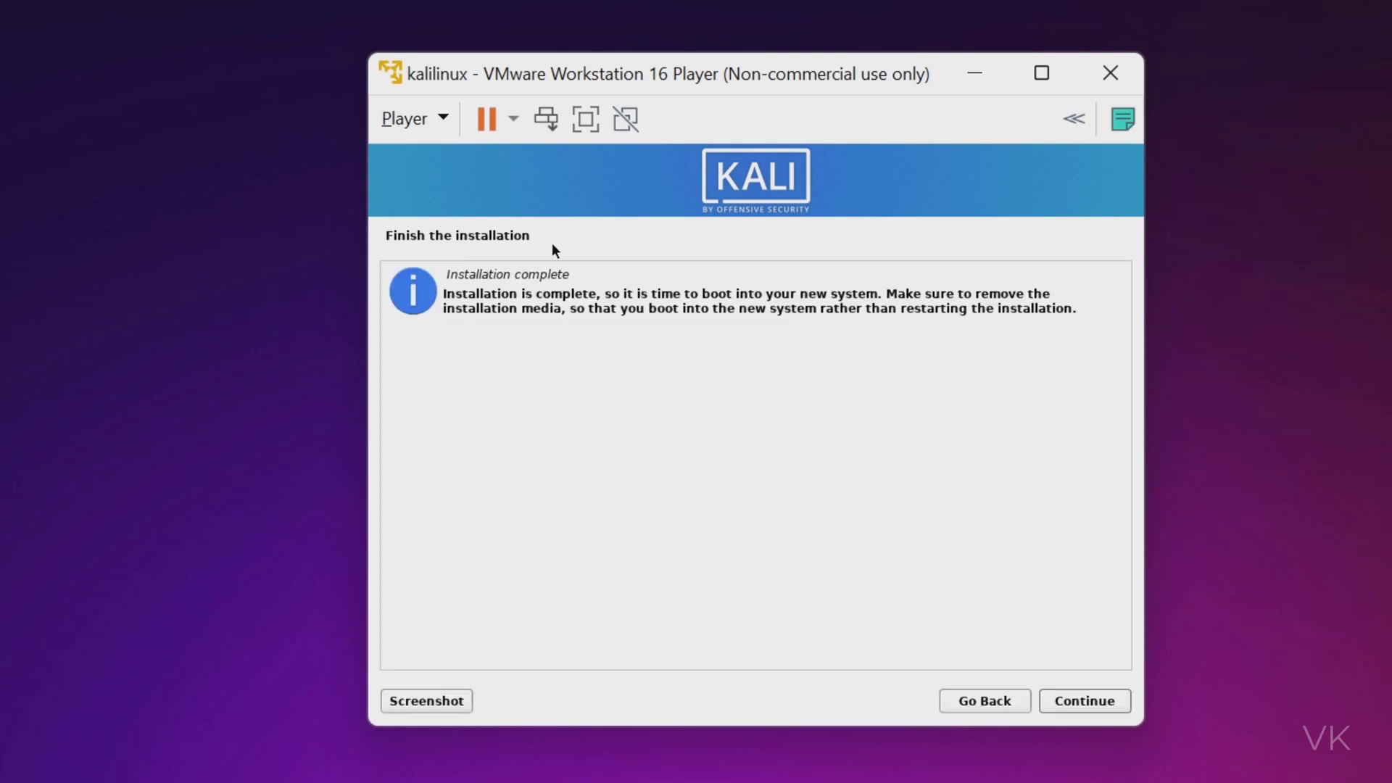
# Finish the installation, reboot to the Kali login screen, and maximize the player window.
pyautogui.click(1095, 702)
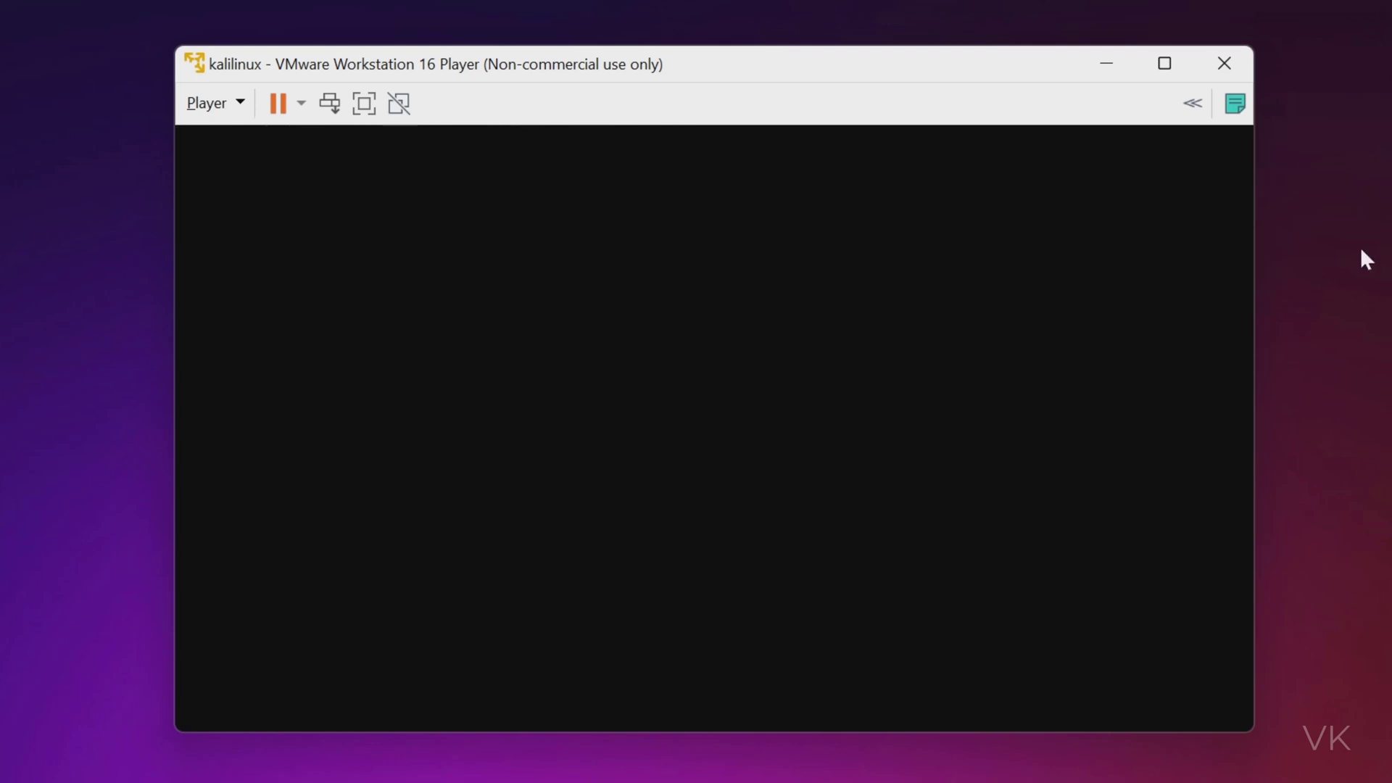
pyautogui.click(1164, 63)
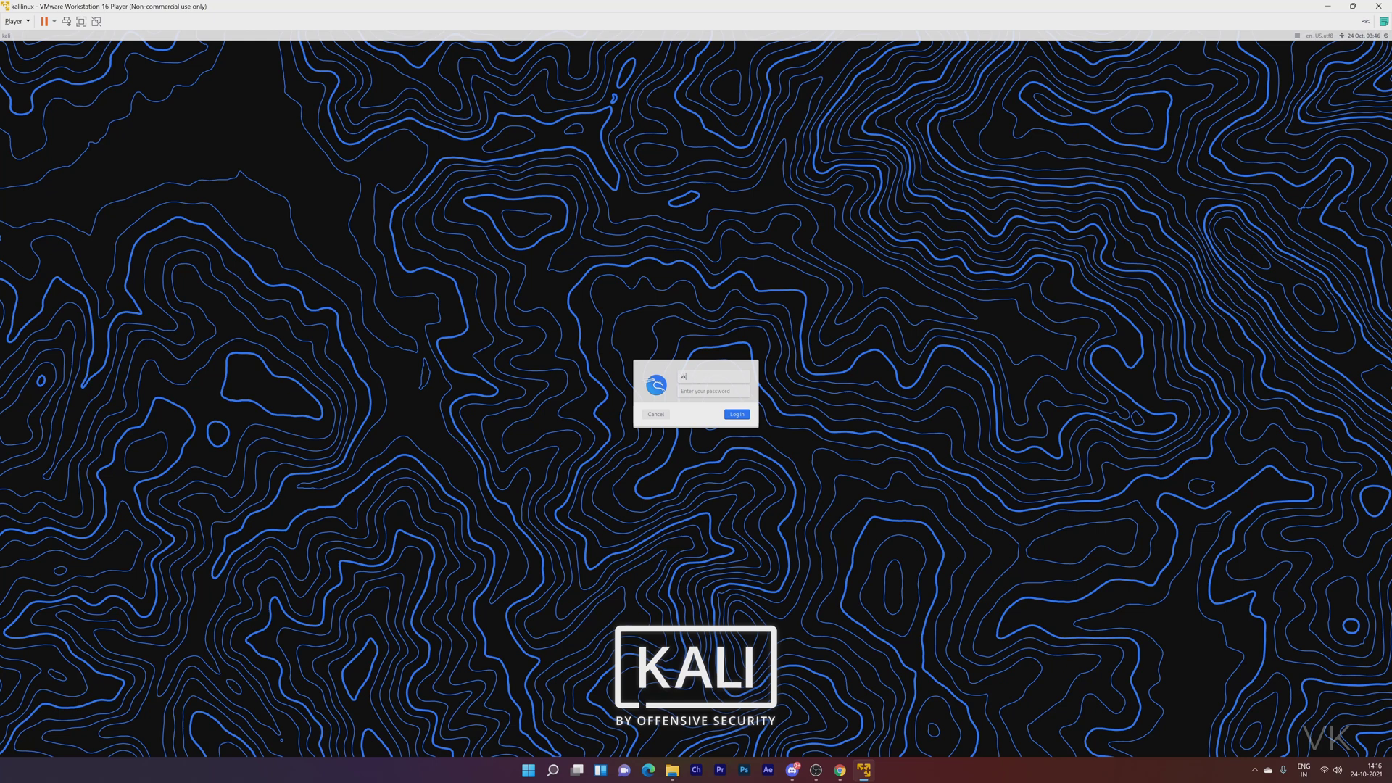
# Log in to the Kali desktop and open a Root Terminal, authenticating with the account password.
pyautogui.press('Tab')
pyautogui.click(737, 415)
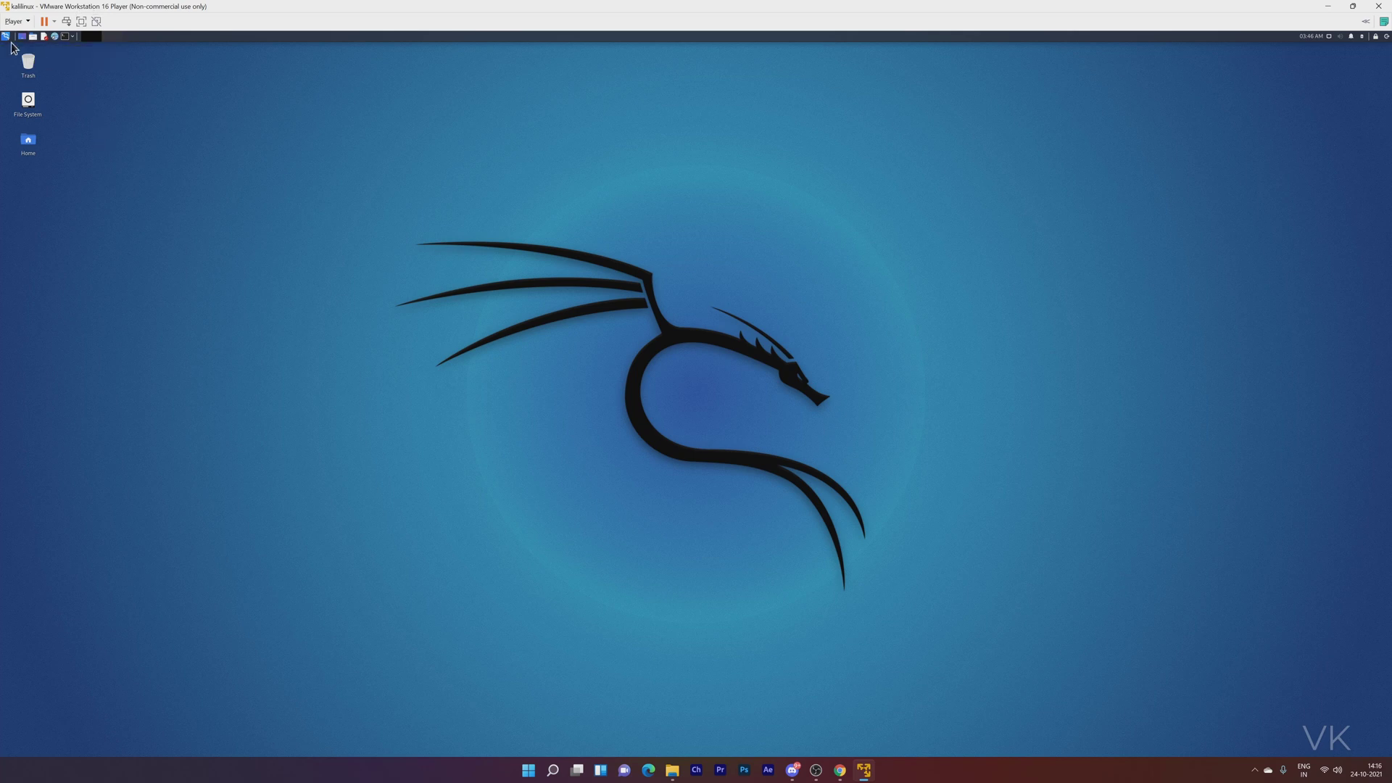
pyautogui.click(73, 36)
pyautogui.click(105, 50)
pyautogui.write('kali')
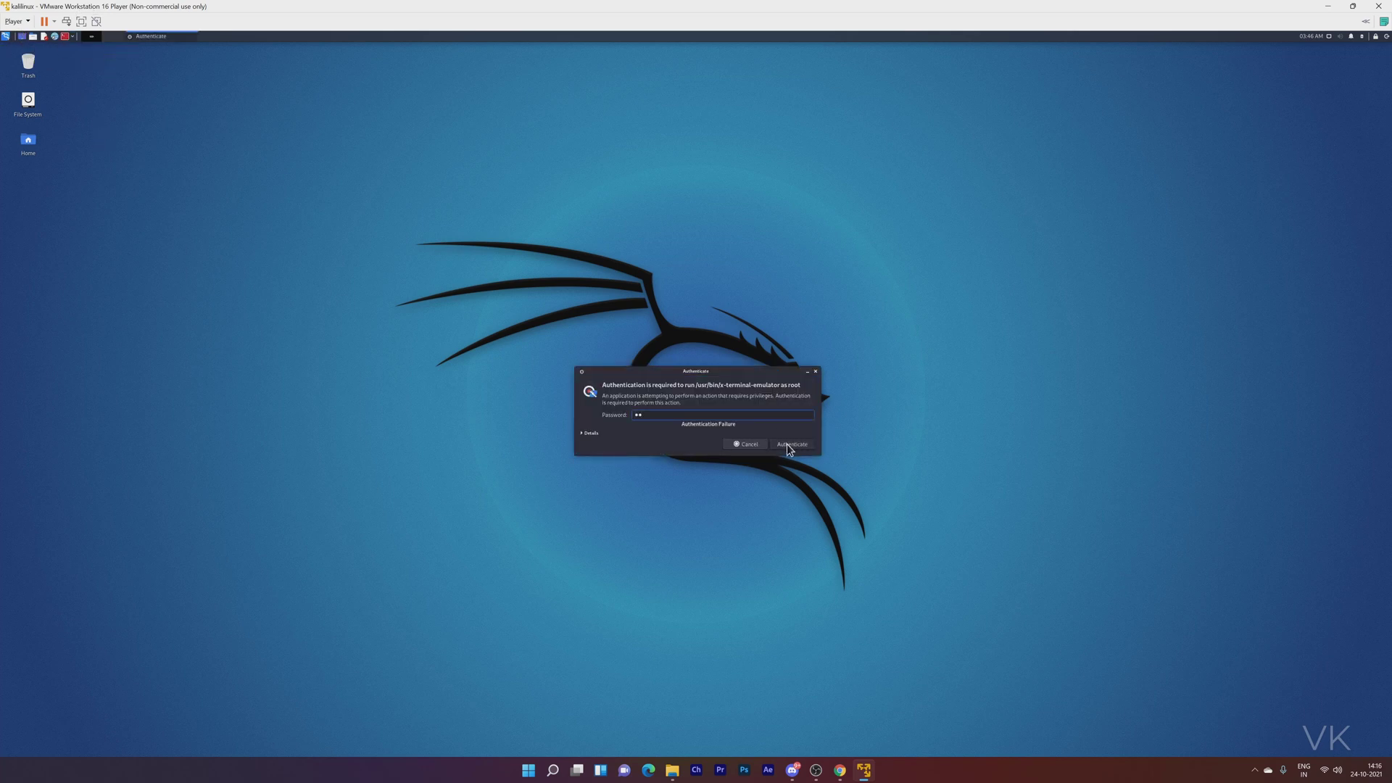
pyautogui.click(790, 444)
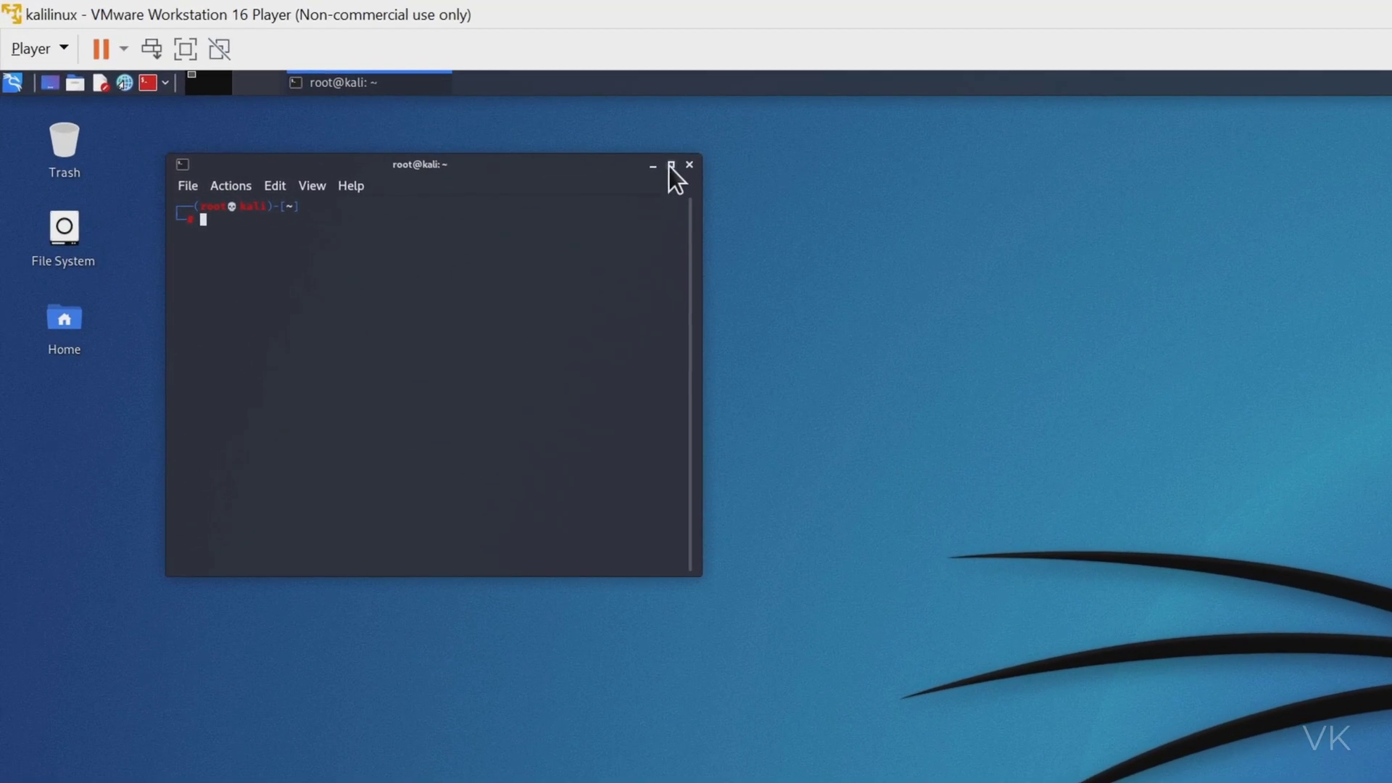
# Maximize the root terminal, show the desktop, and bring up the Kali applications menu.
pyautogui.click(670, 166)
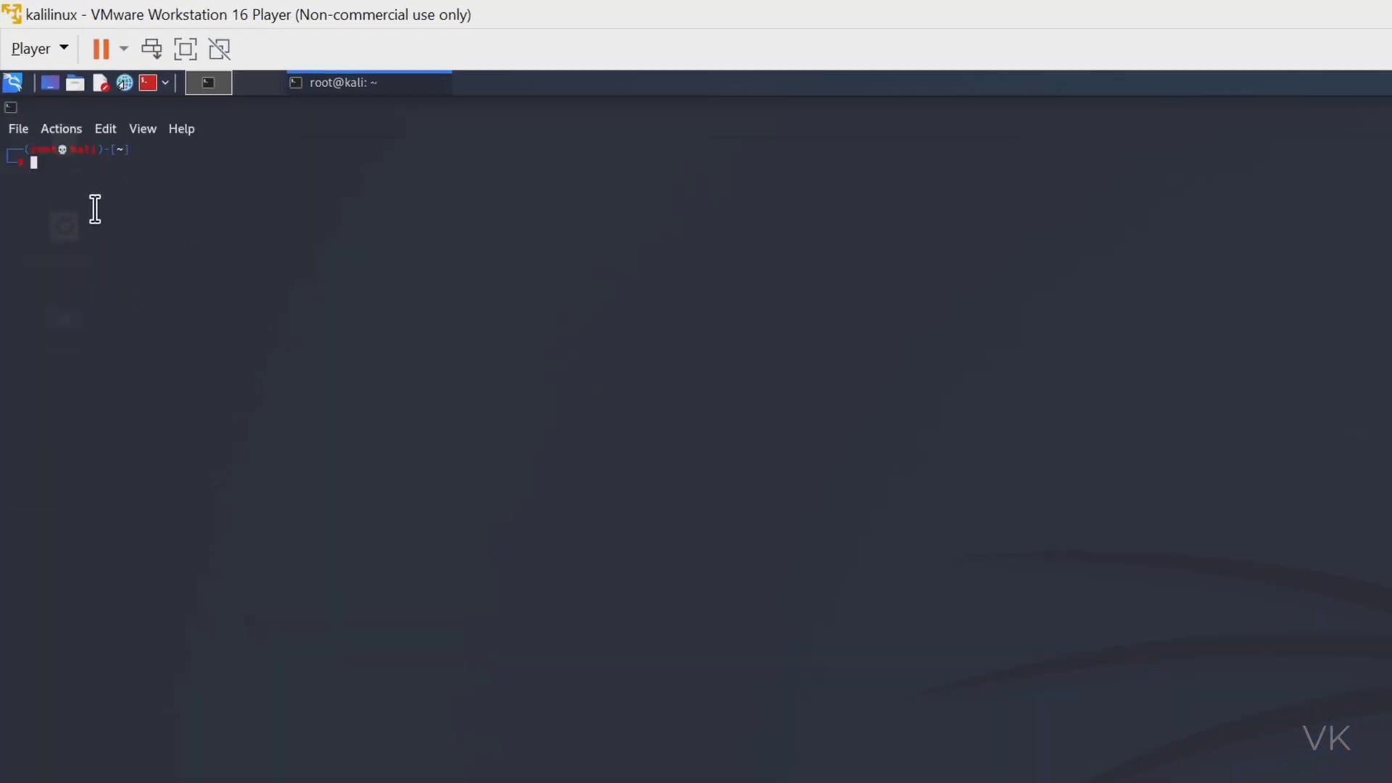
pyautogui.click(52, 88)
pyautogui.click(10, 84)
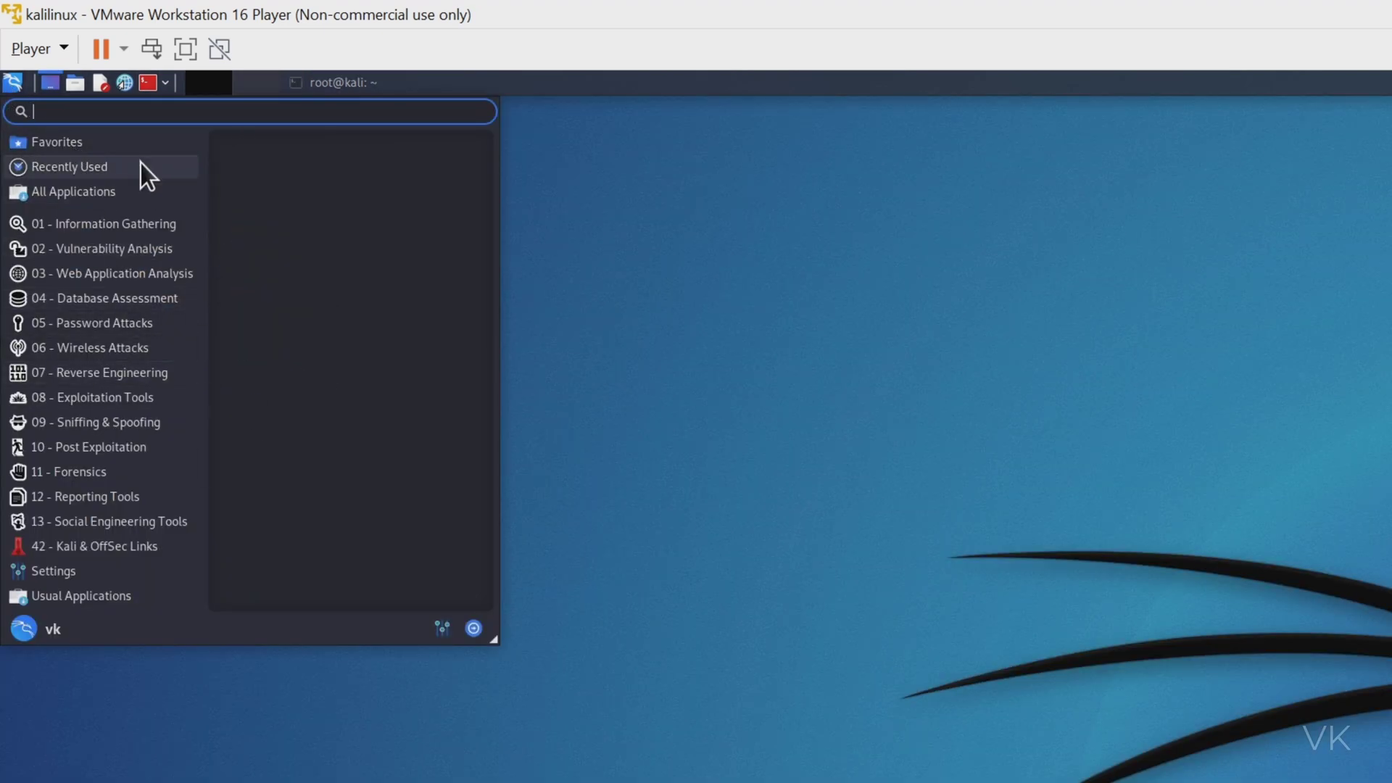
# Close the applications menu, shut down the guest via Player > Power, and select kalilinux.
pyautogui.moveTo(184, 471)
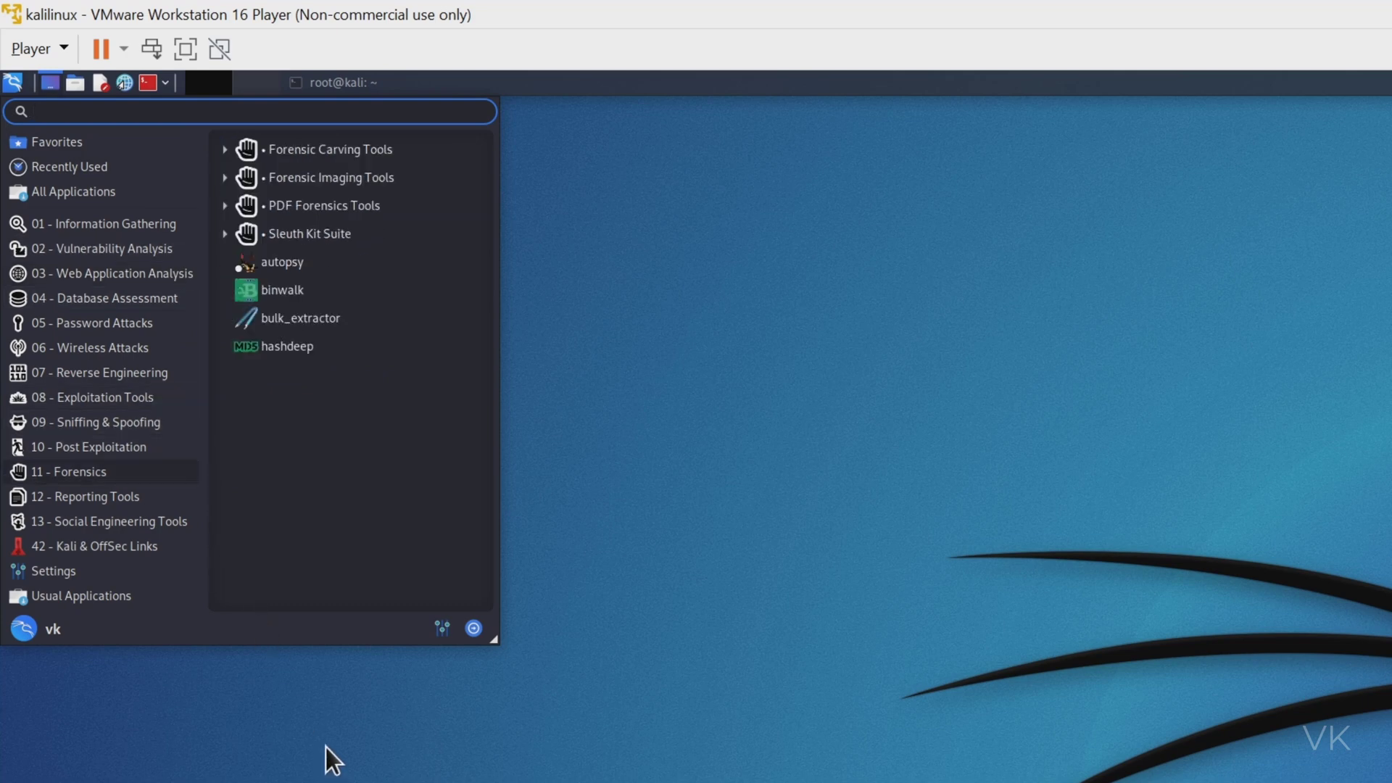
pyautogui.click(354, 720)
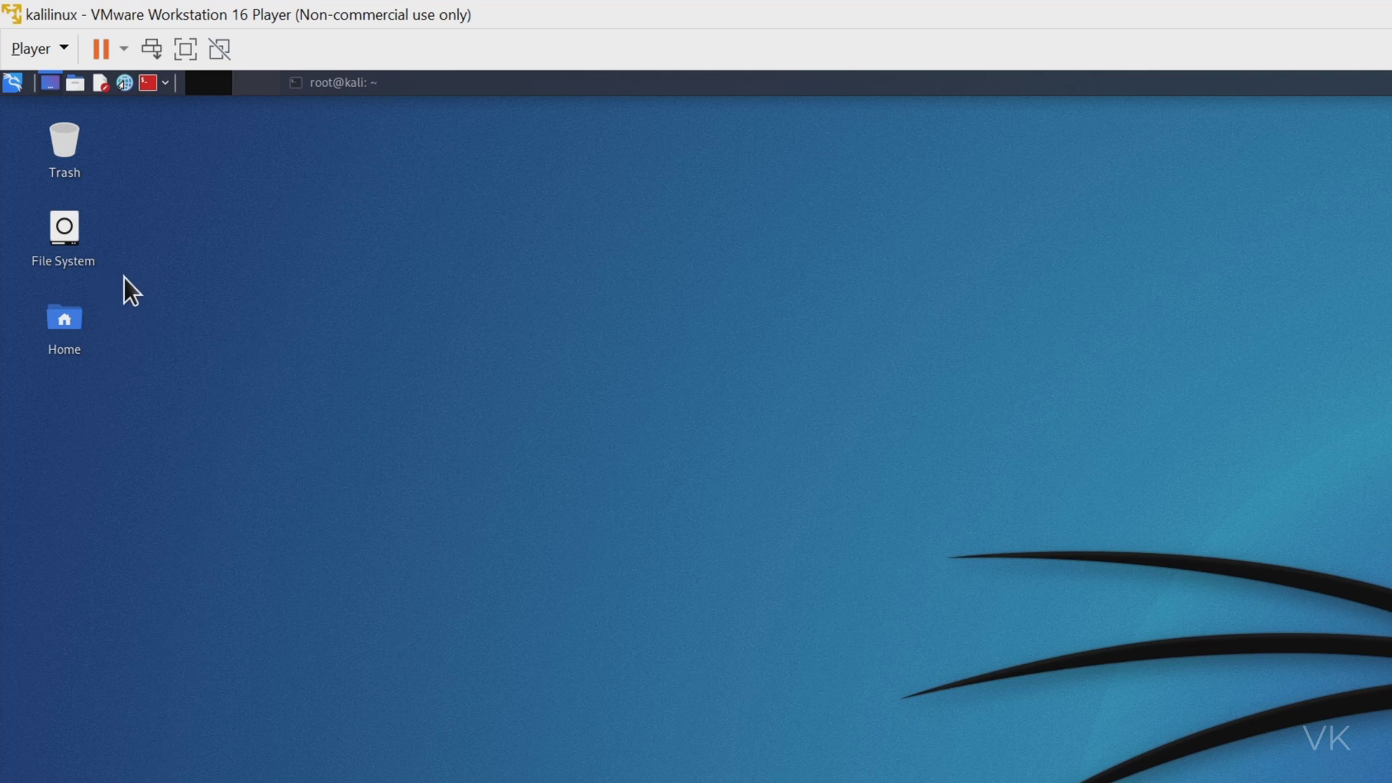
pyautogui.click(67, 56)
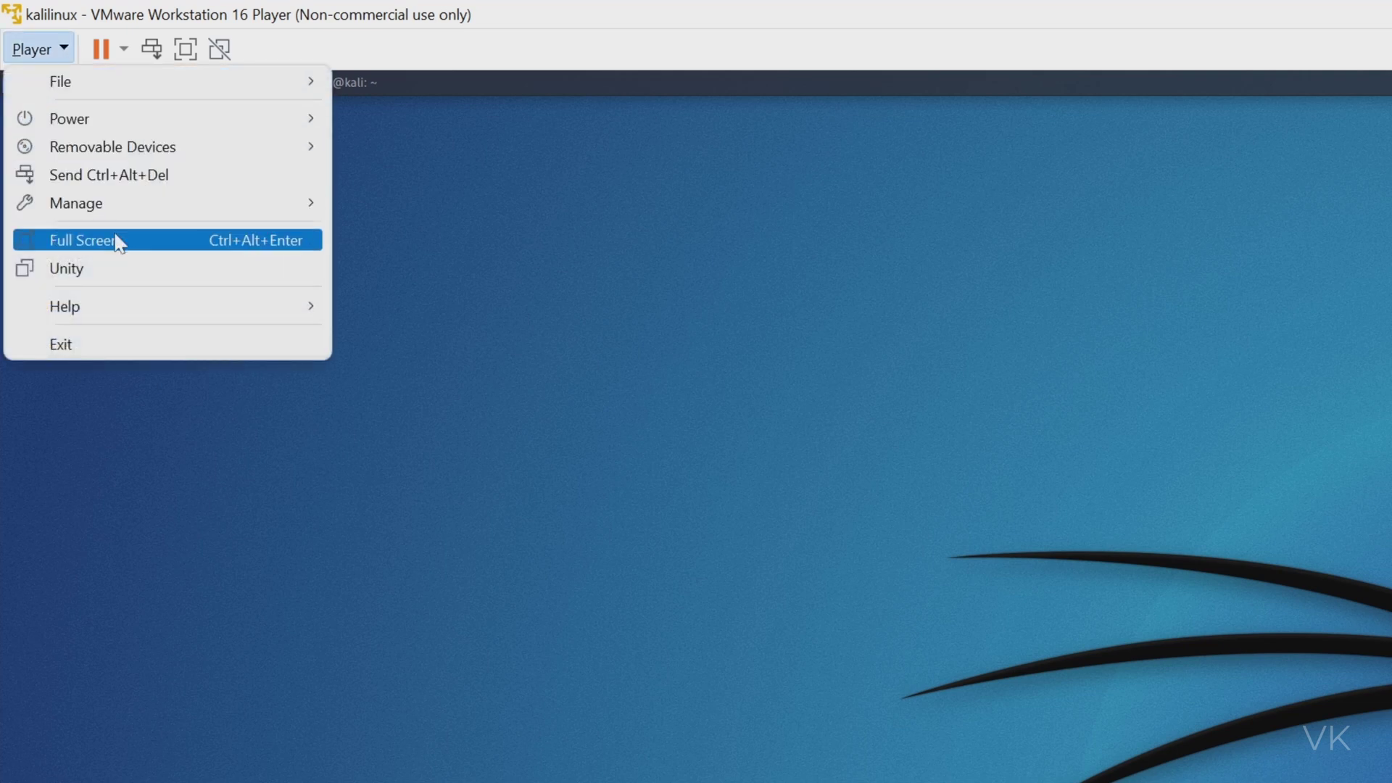
pyautogui.moveTo(123, 122)
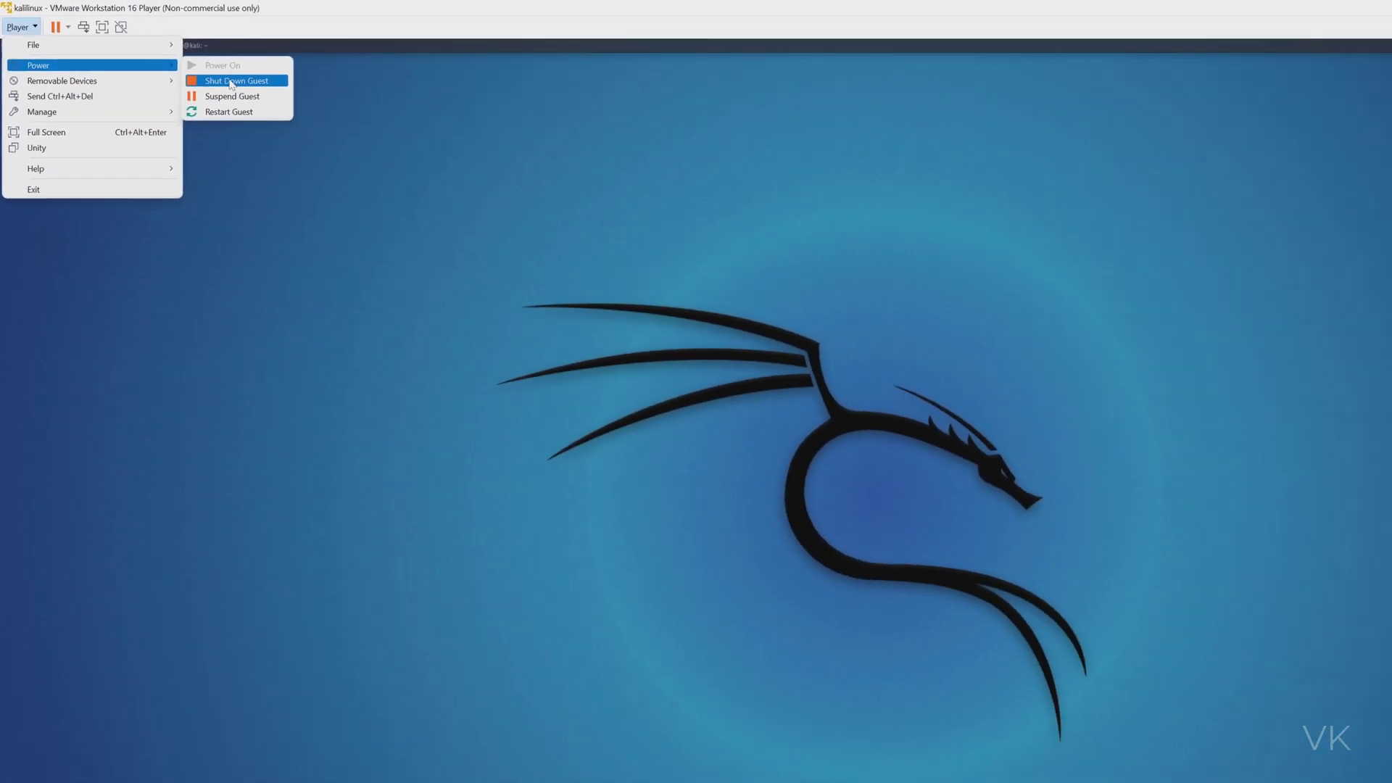
pyautogui.click(402, 140)
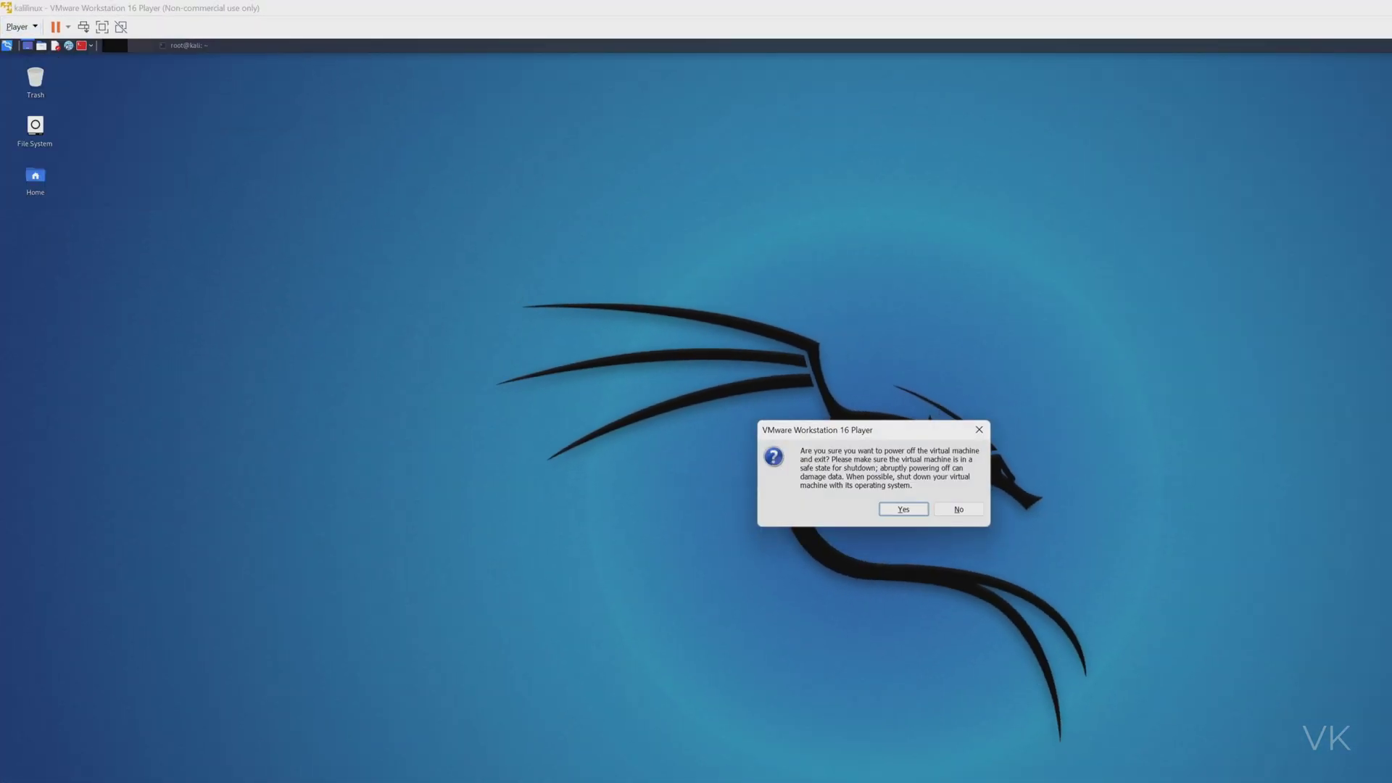
pyautogui.click(904, 513)
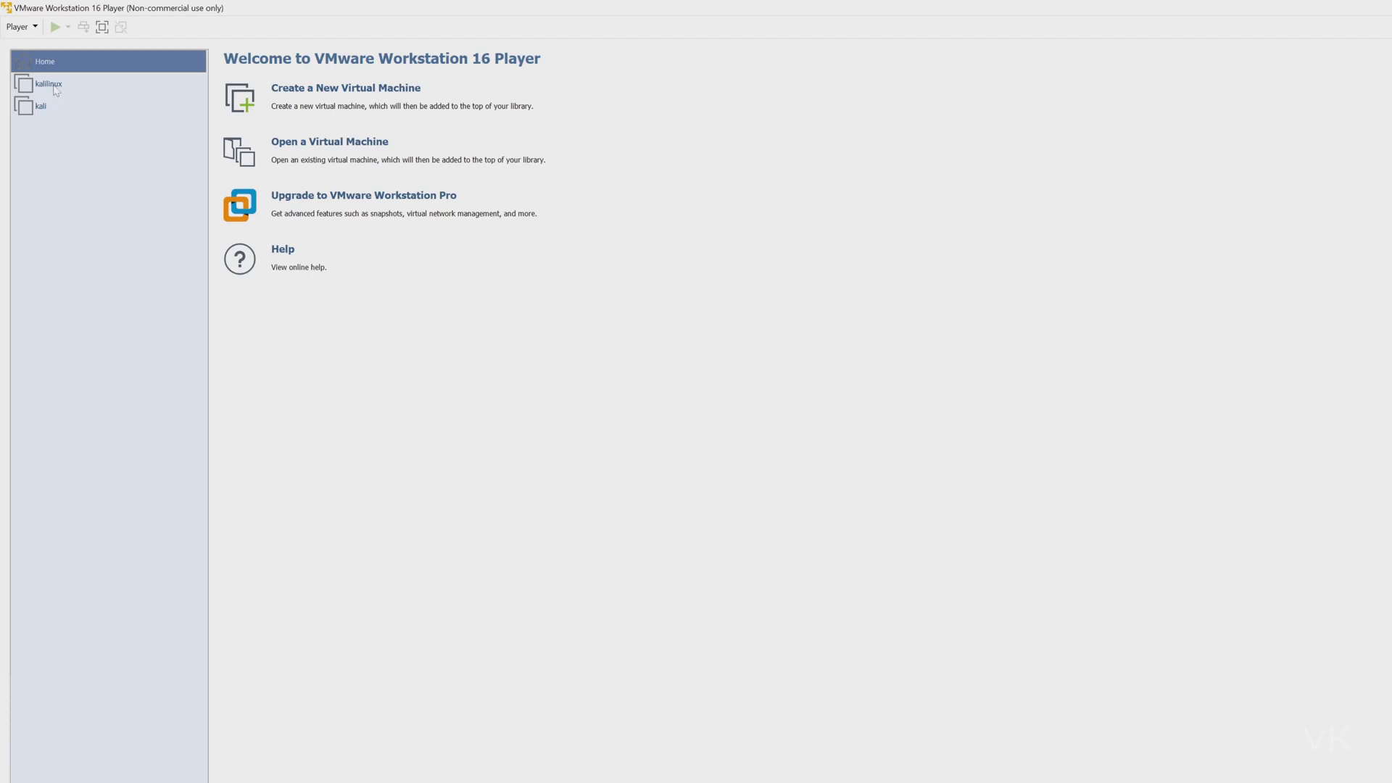
pyautogui.click(57, 90)
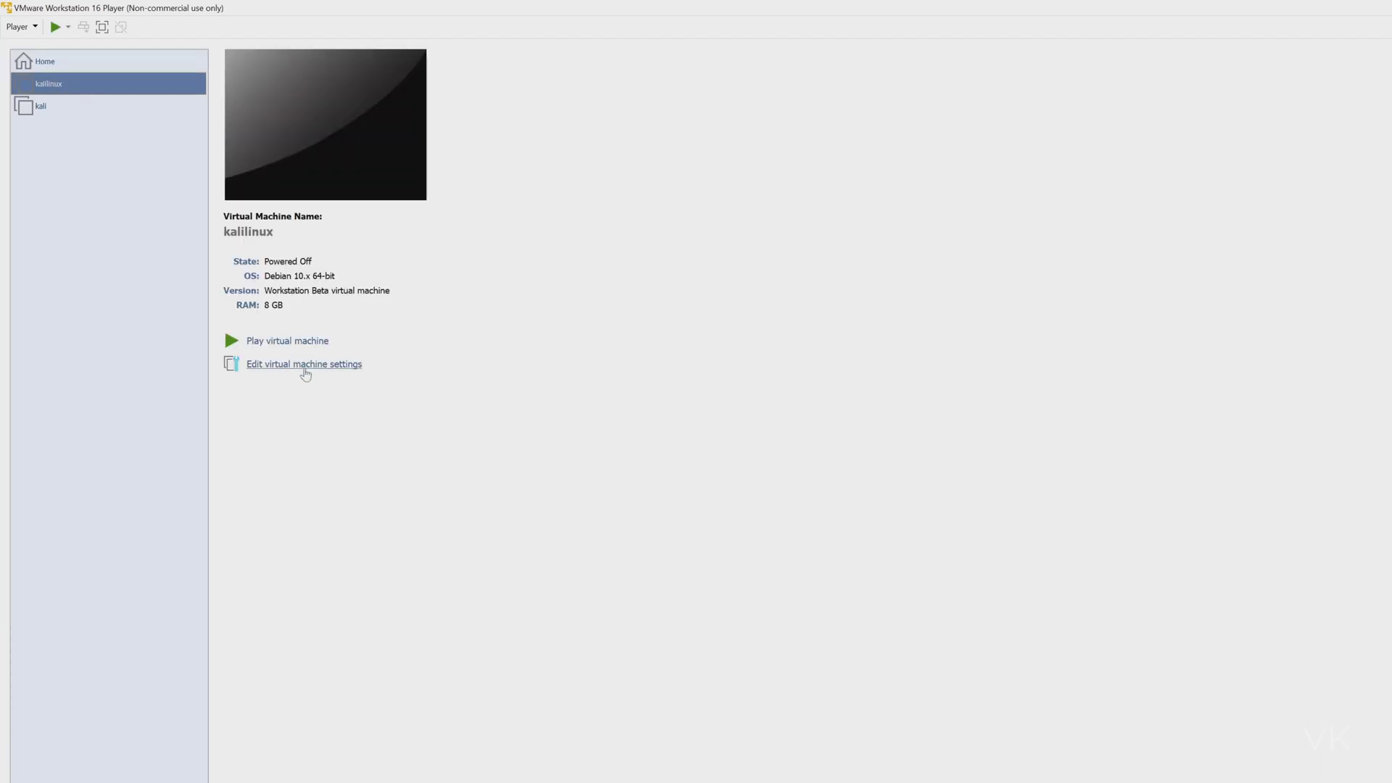
# Raise the kalilinux VM's memory to 16 GB in its virtual machine settings.
pyautogui.click(292, 371)
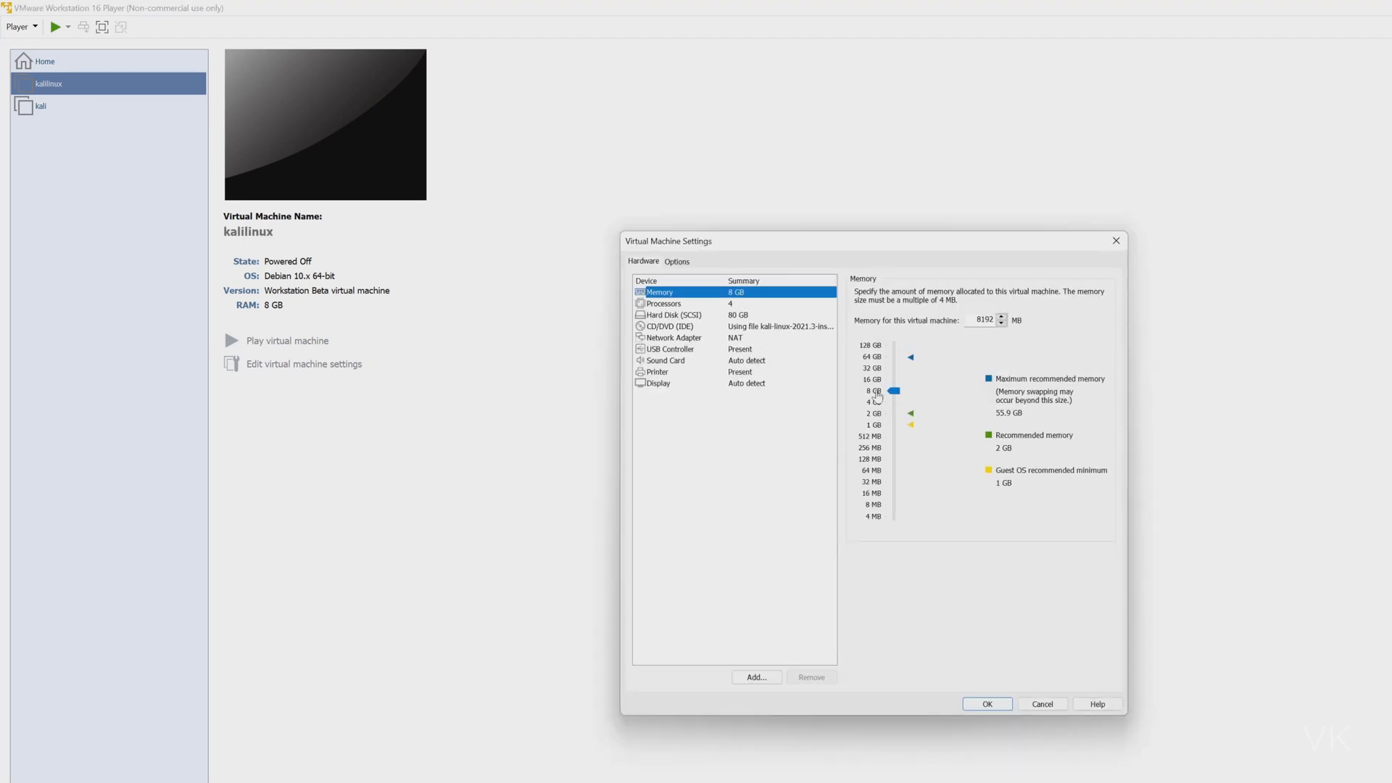
pyautogui.moveTo(895, 392); pyautogui.dragTo(893, 379)
pyautogui.click(724, 304)
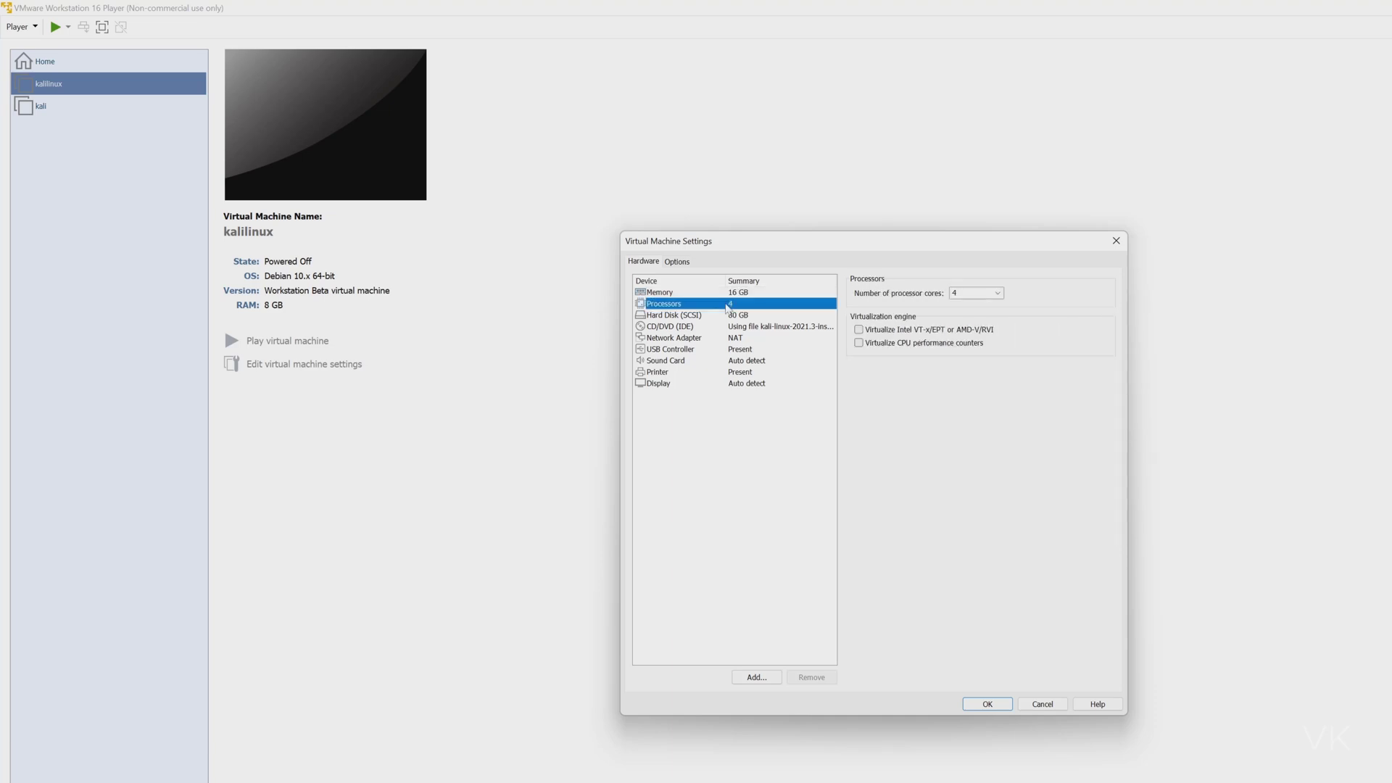
# Expand the kalilinux virtual hard disk from 80 GB to 90 GB.
pyautogui.click(749, 316)
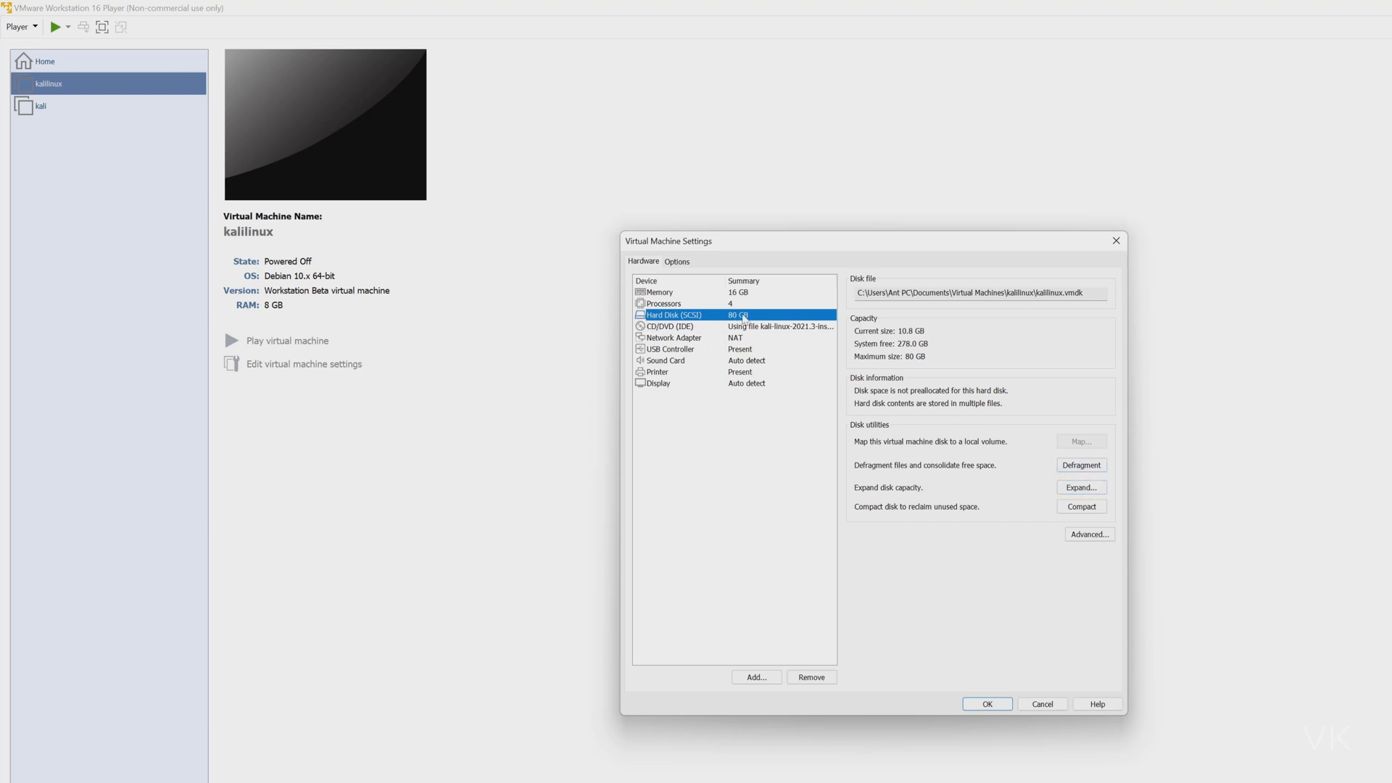
pyautogui.click(1081, 487)
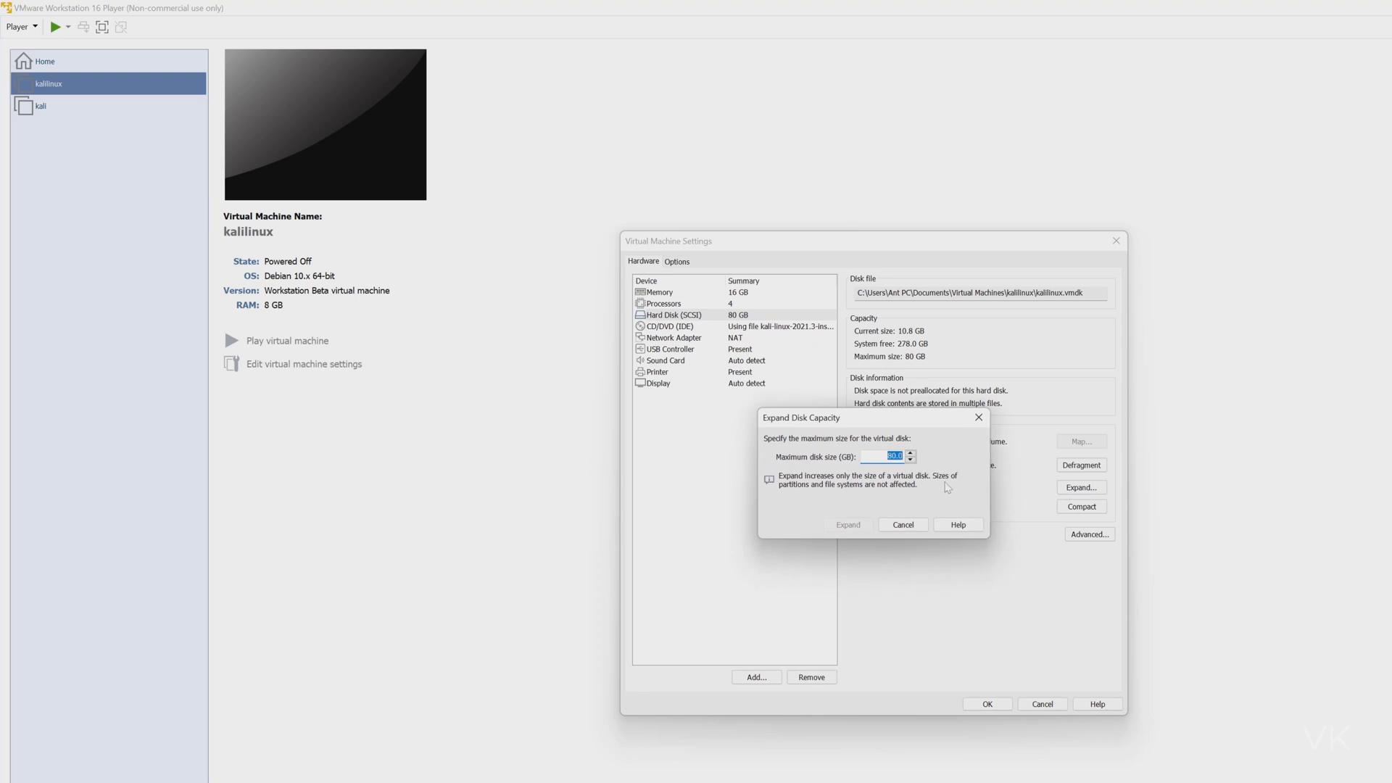
pyautogui.write('90')
pyautogui.click(850, 526)
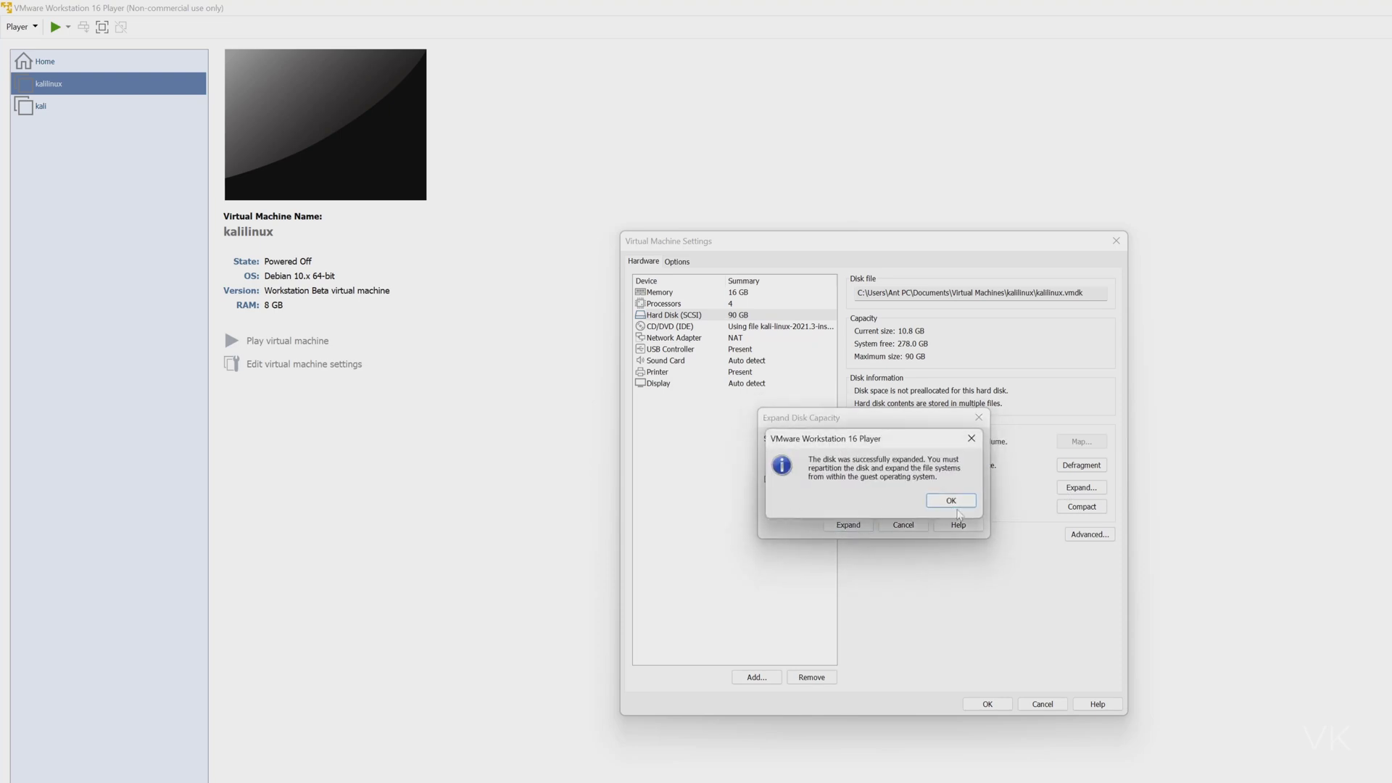
pyautogui.click(951, 501)
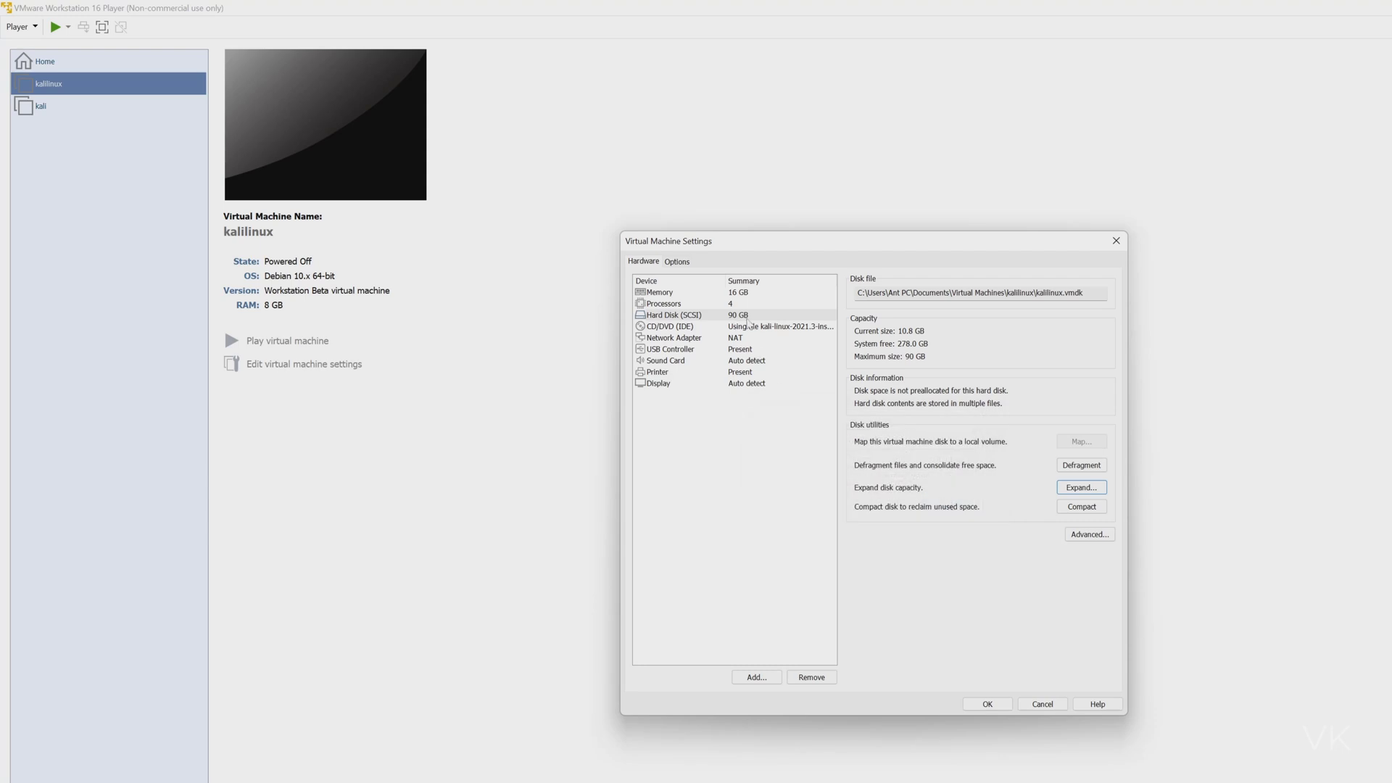
pyautogui.click(747, 327)
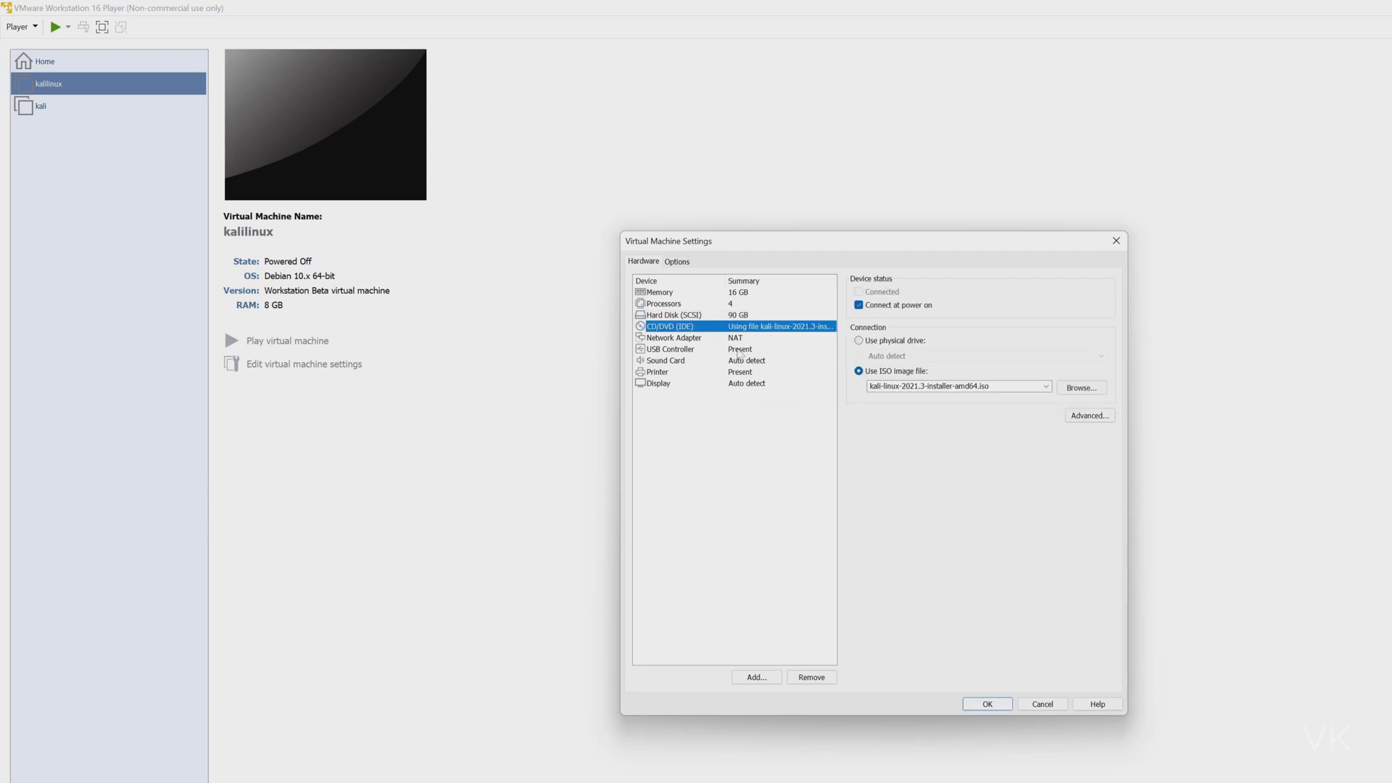